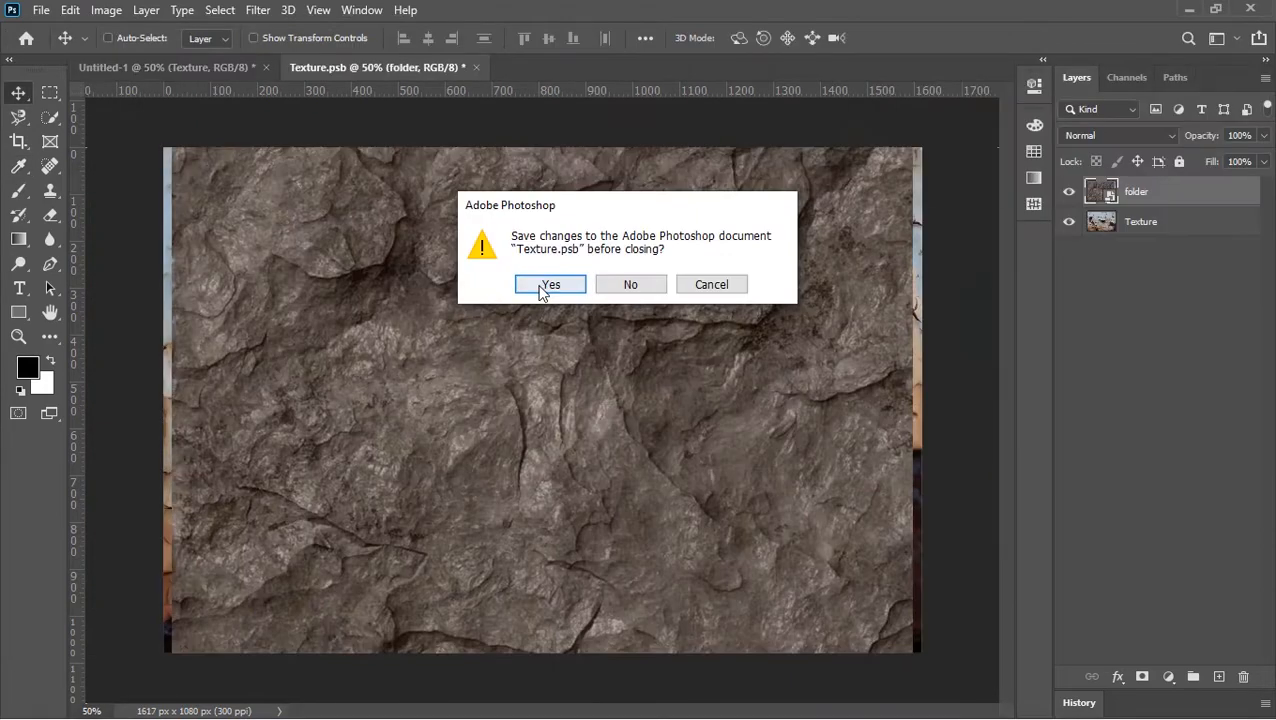
Save the changes to Texture.psb while closing it, and rotate the global light angle for the Shadow group.
left_click(541, 285)
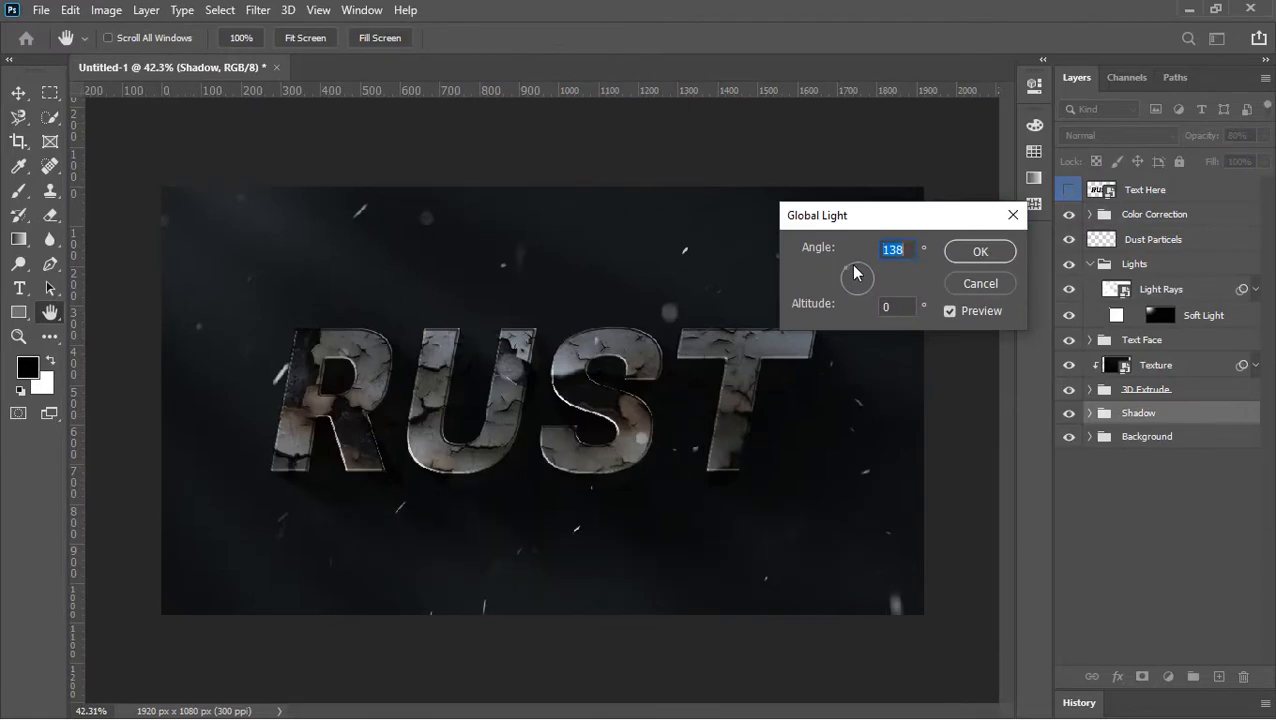
left_click_drag(855, 272, 838, 259)
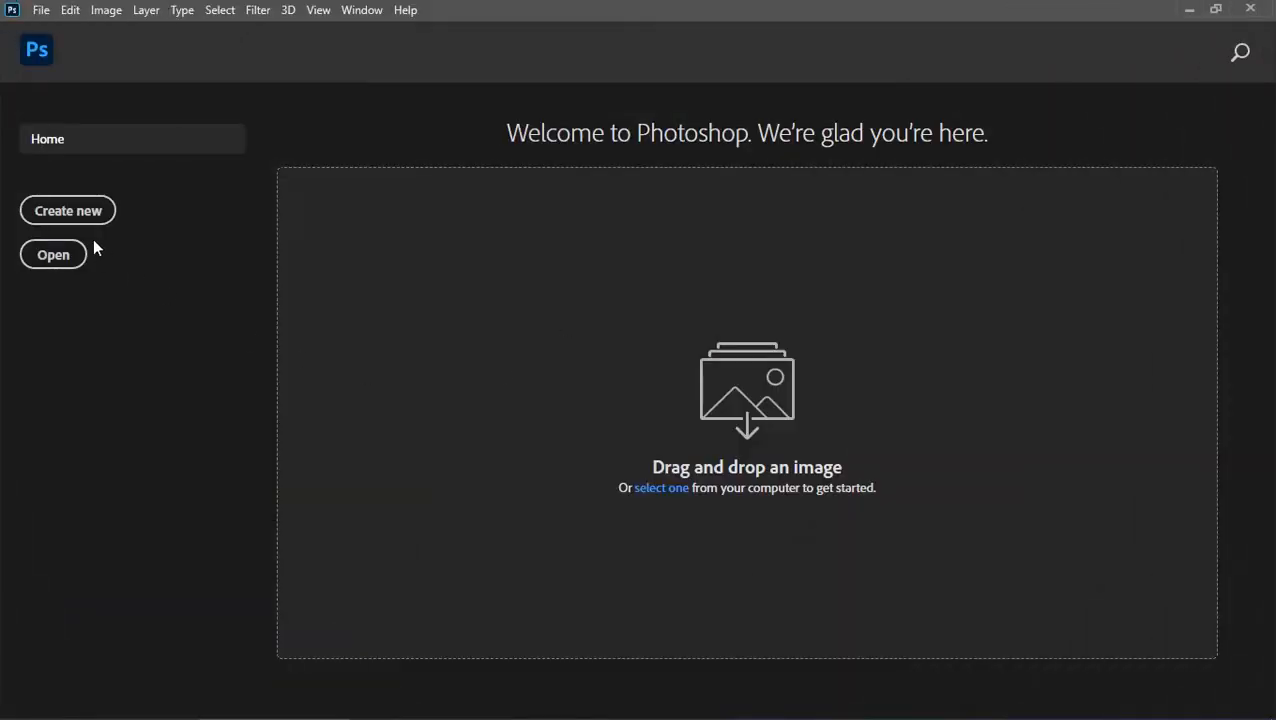
Create a new 1920 x 1080 px document at 300 pixels/inch, RGB Color 8 bit, with a white background.
left_click(65, 207)
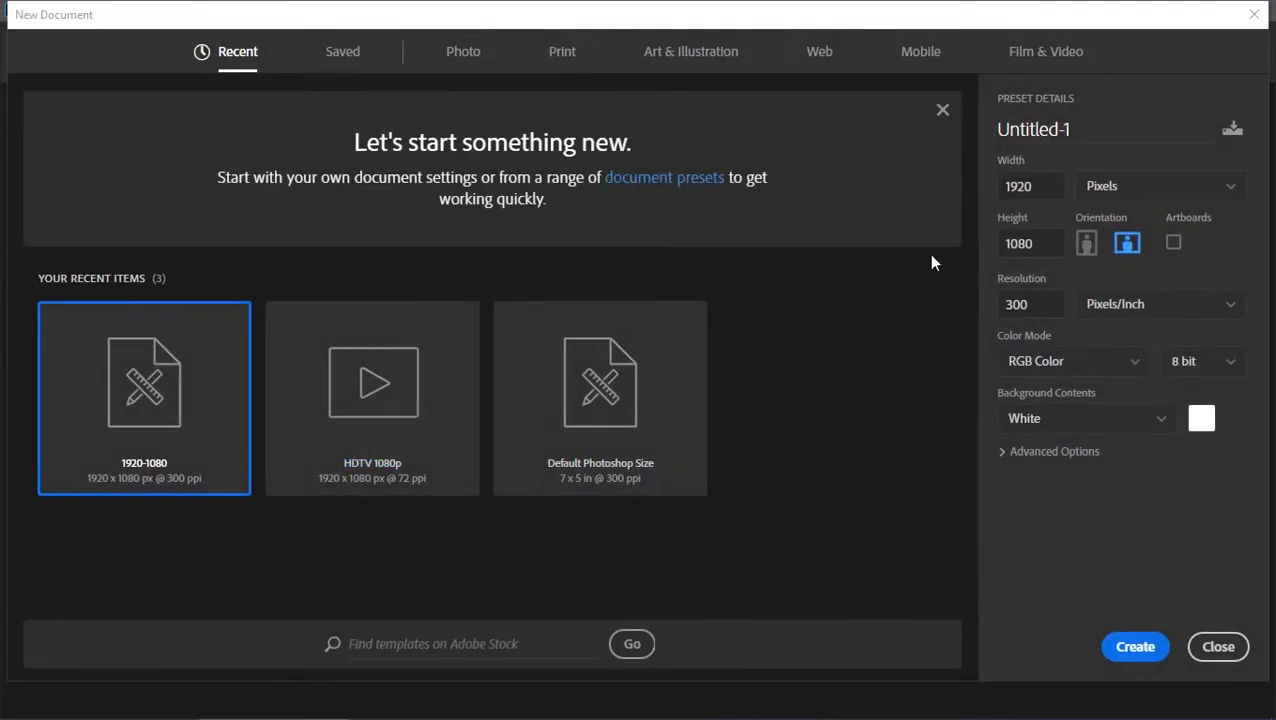
left_click(1049, 244)
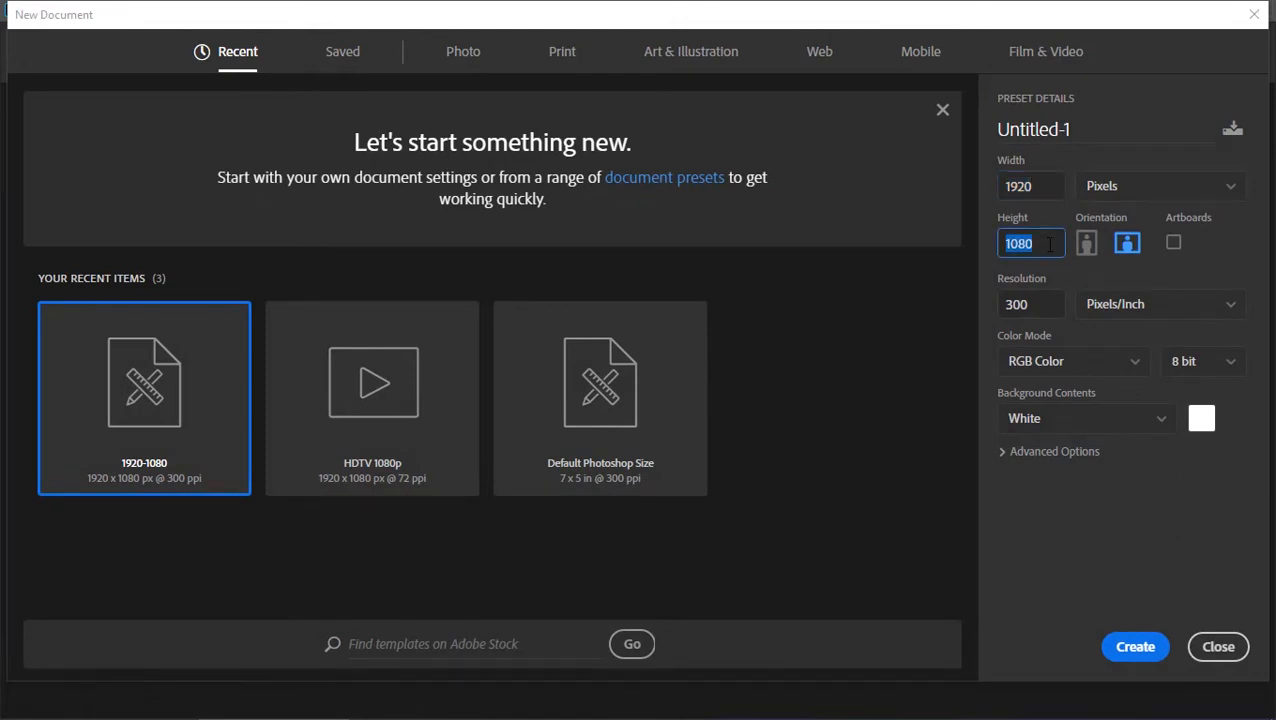
left_click(1128, 648)
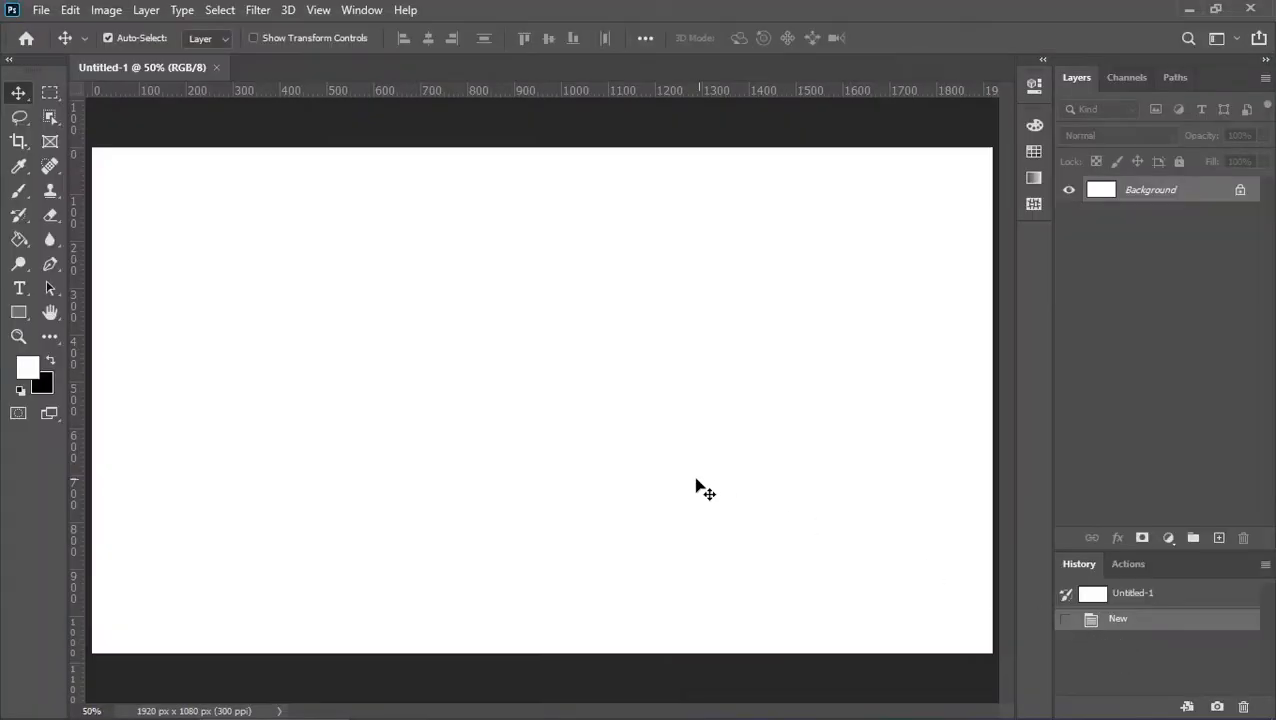
Add a solid color fill layer in #131719 and delete the original white Background layer.
left_click(1170, 538)
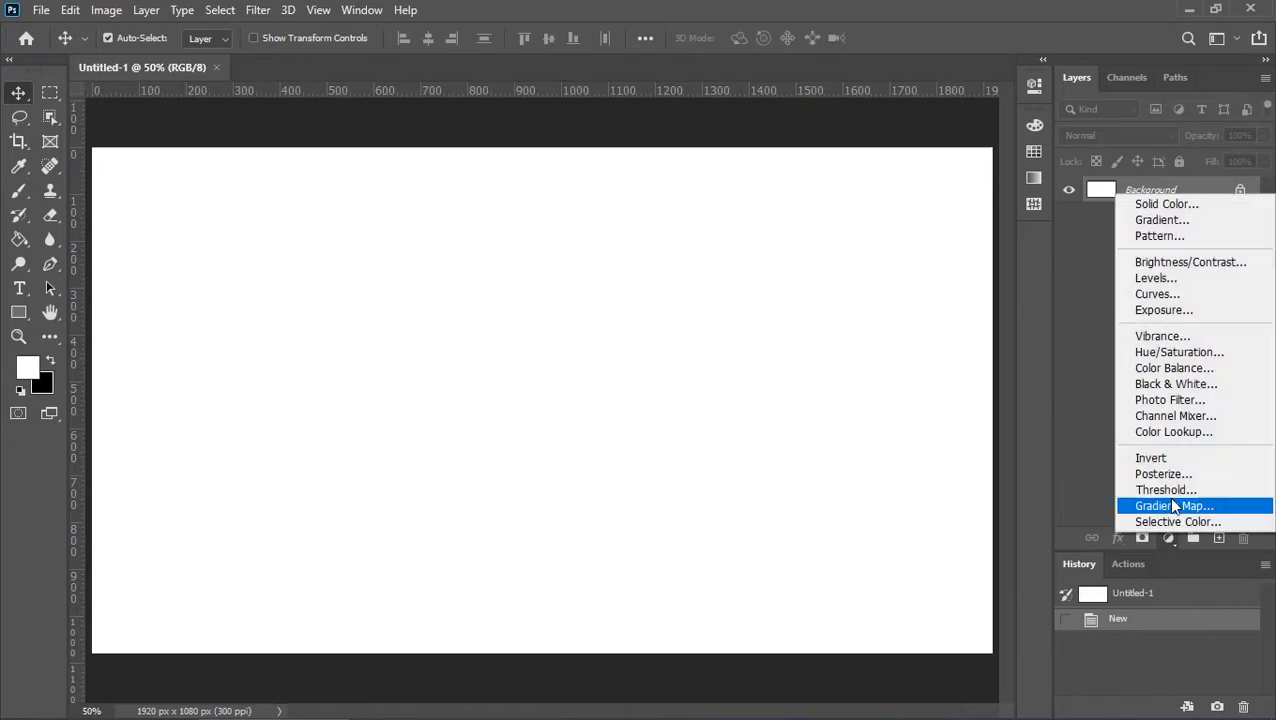
left_click(1157, 205)
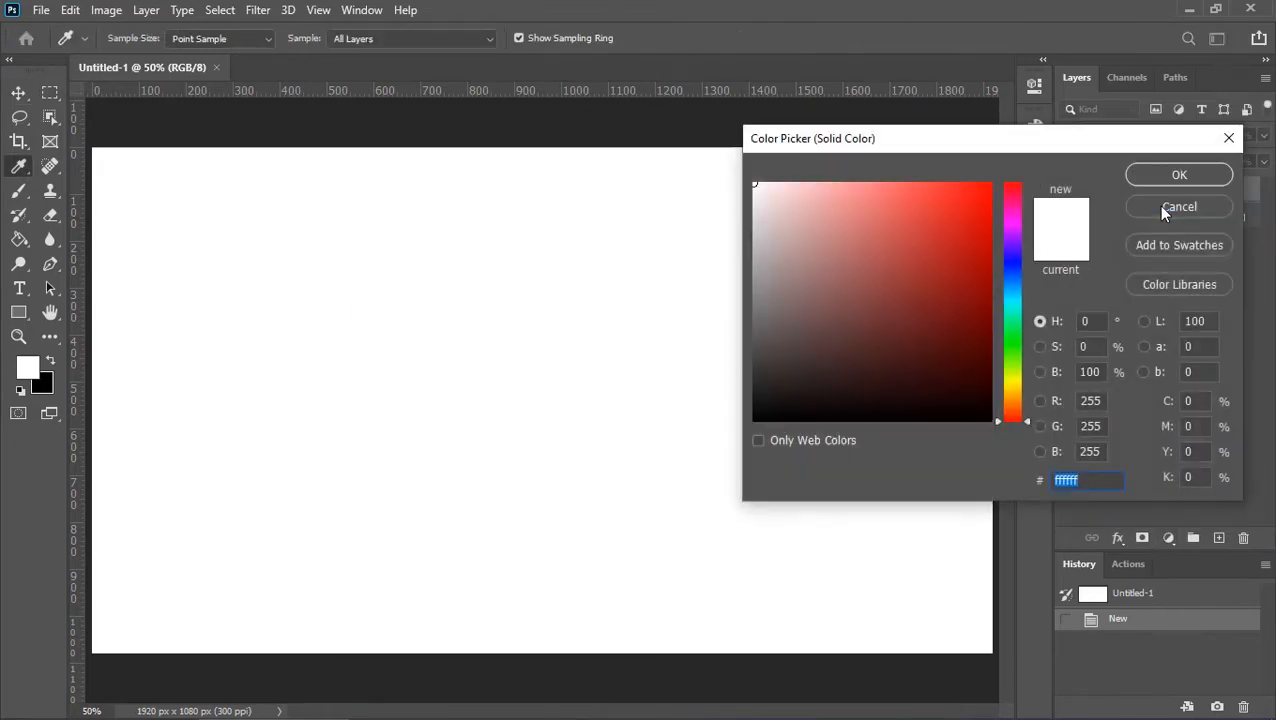
type("131719")
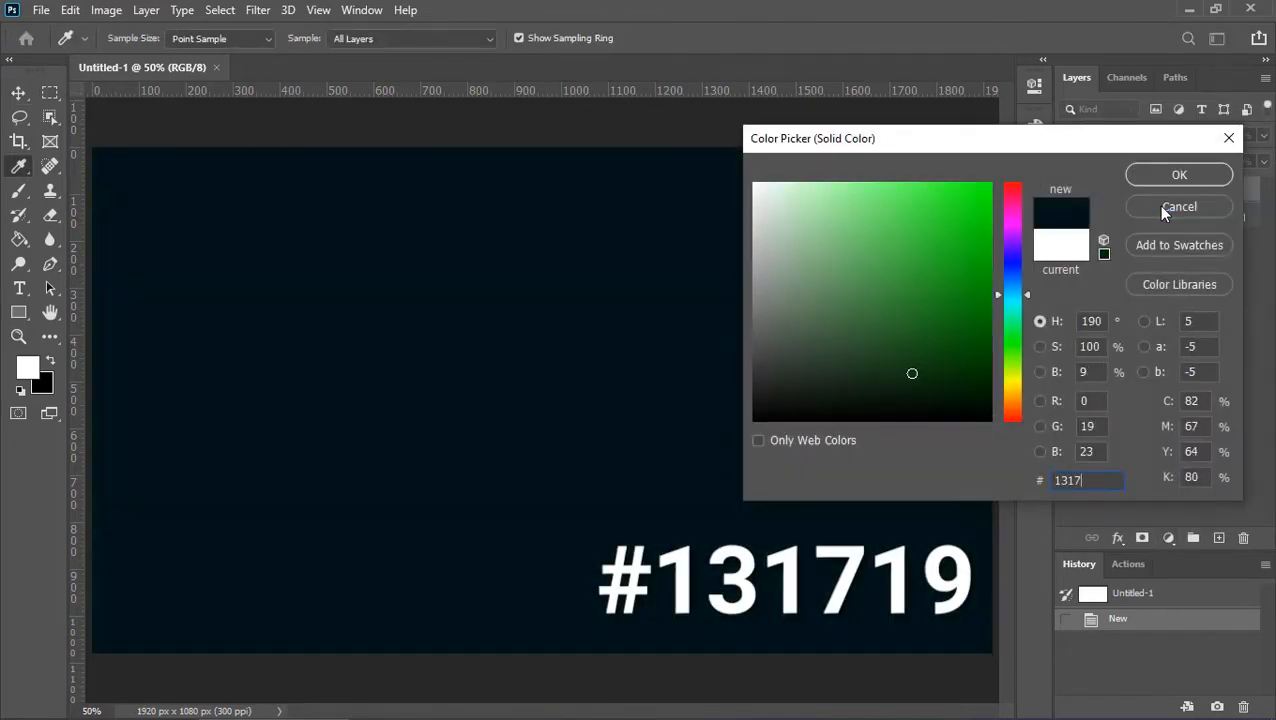
left_click(1180, 176)
left_click(1141, 222)
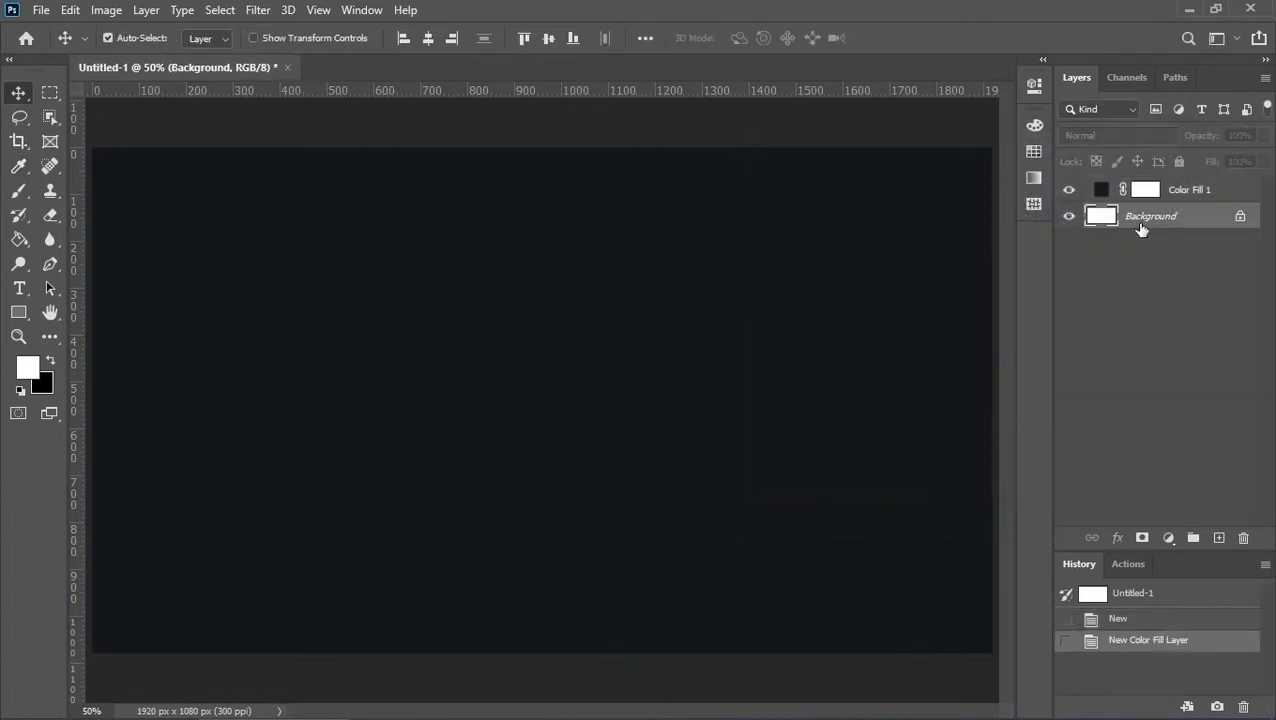
left_click_drag(1150, 222, 1243, 538)
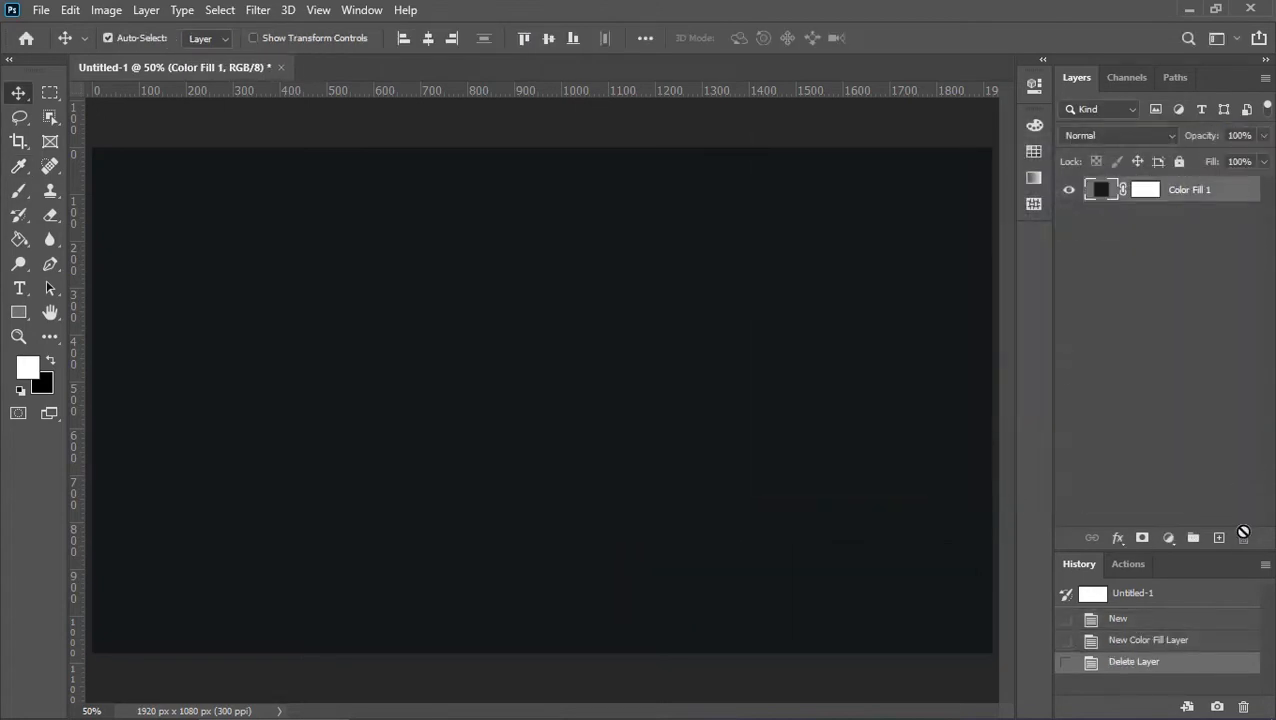
Add a new empty layer above the color fill and name it Noise.
left_click(1220, 539)
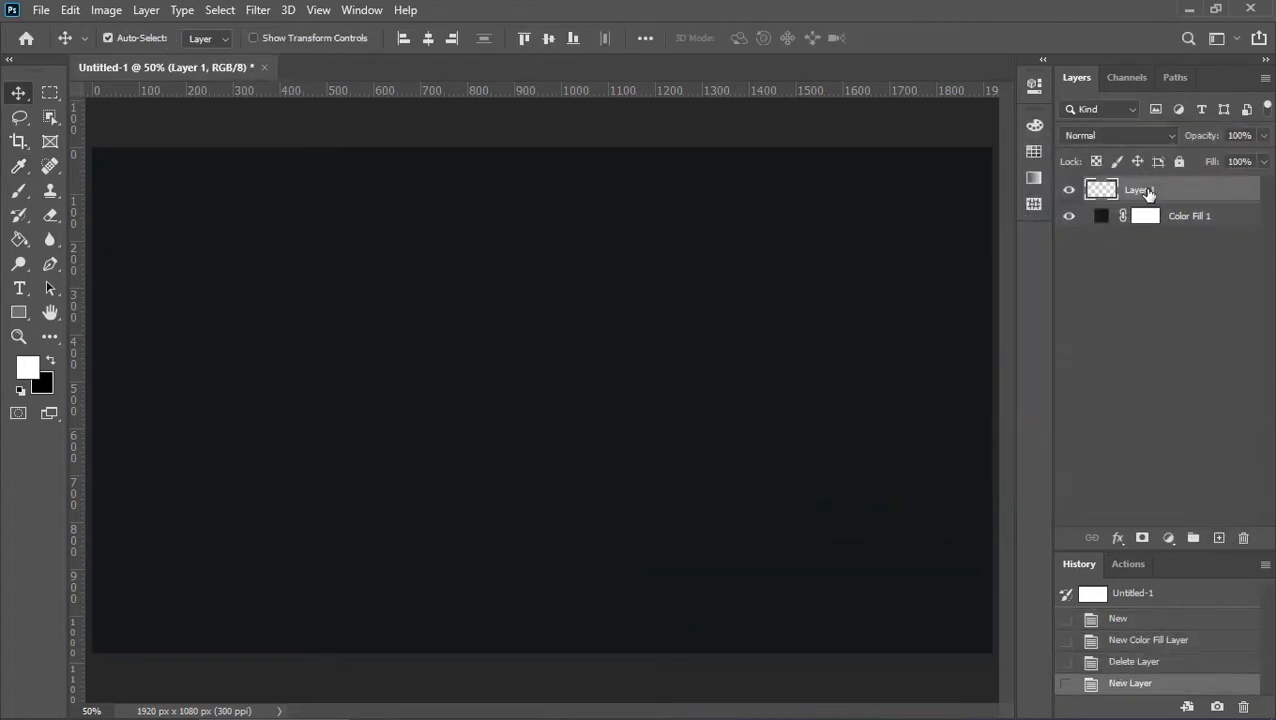
double_click(1140, 190)
type("Noise")
key("Return")
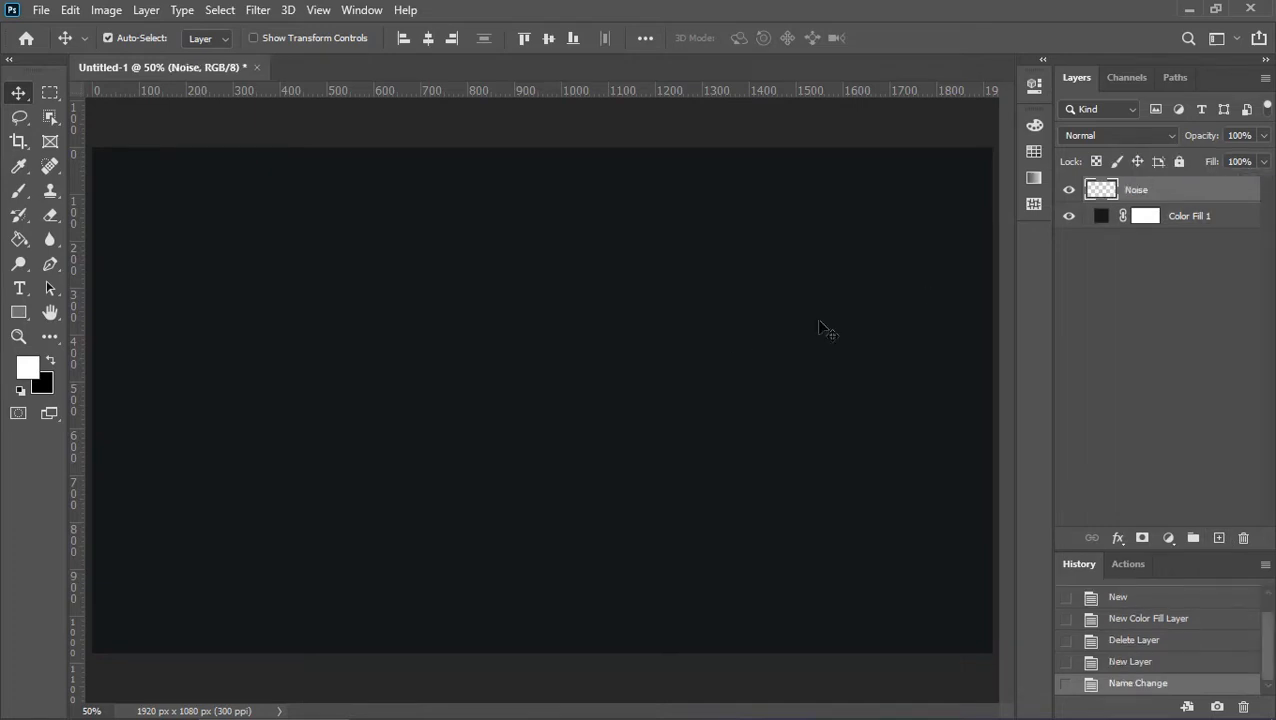
Set the foreground color to 50% brightness gray (#808080) and fill the Noise layer with it using the Paint Bucket.
left_click(28, 368)
double_click(1088, 371)
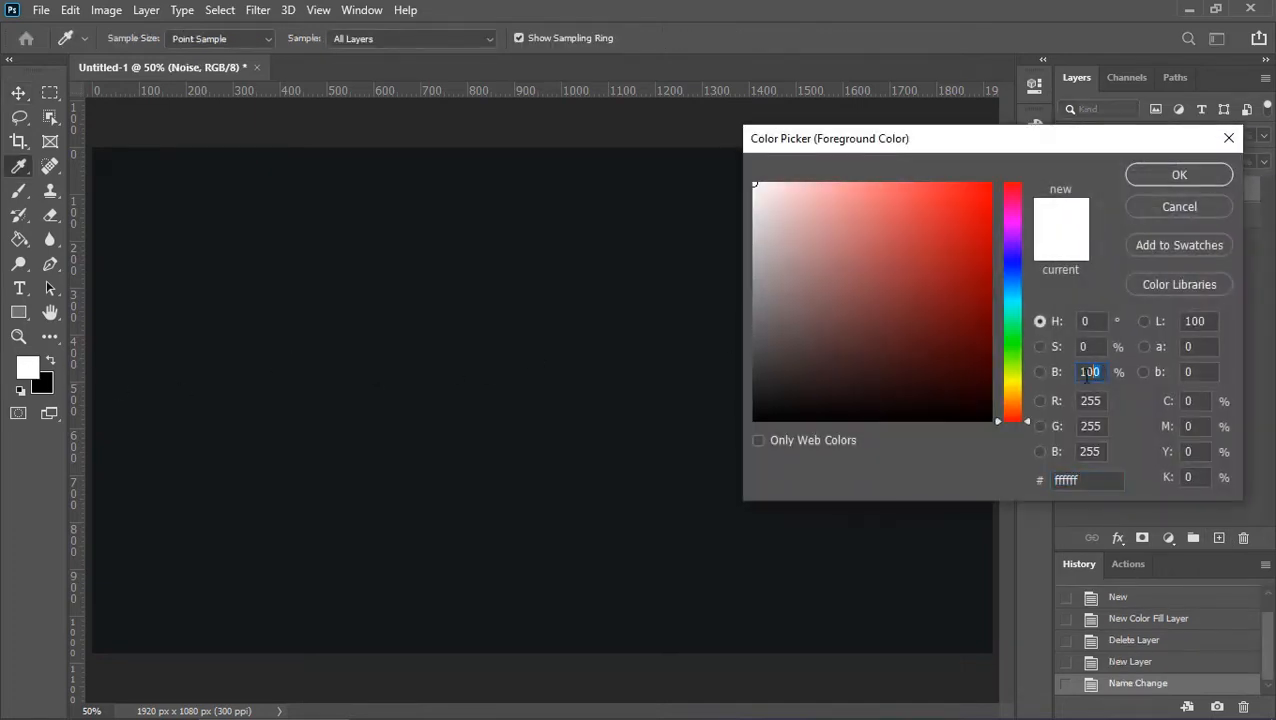
type("50")
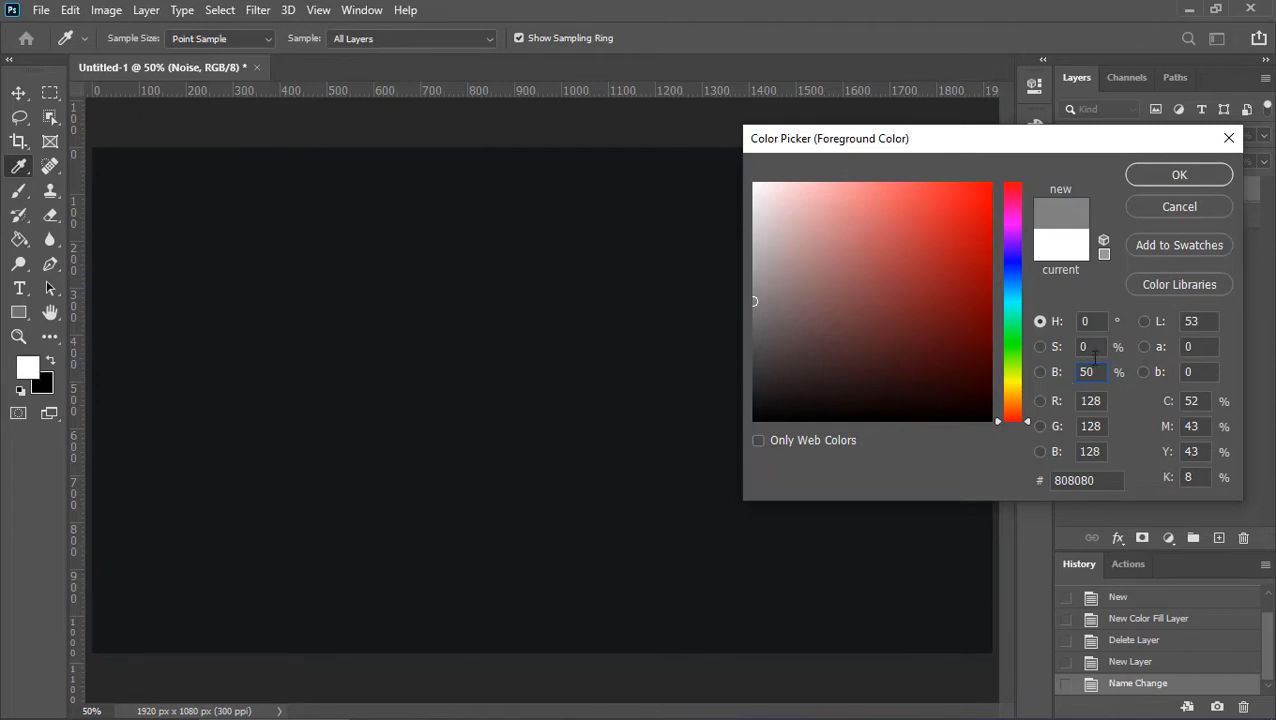
double_click(1088, 346)
left_click(1144, 172)
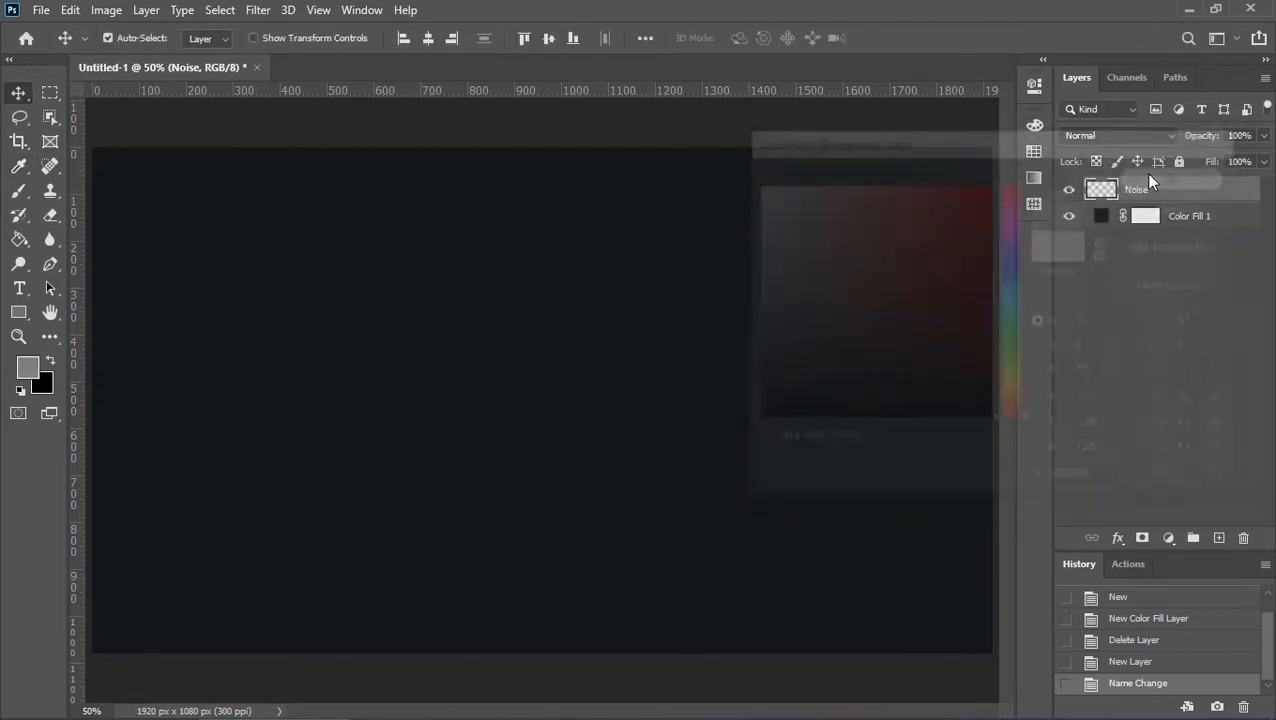
left_click(19, 239)
left_click(381, 374)
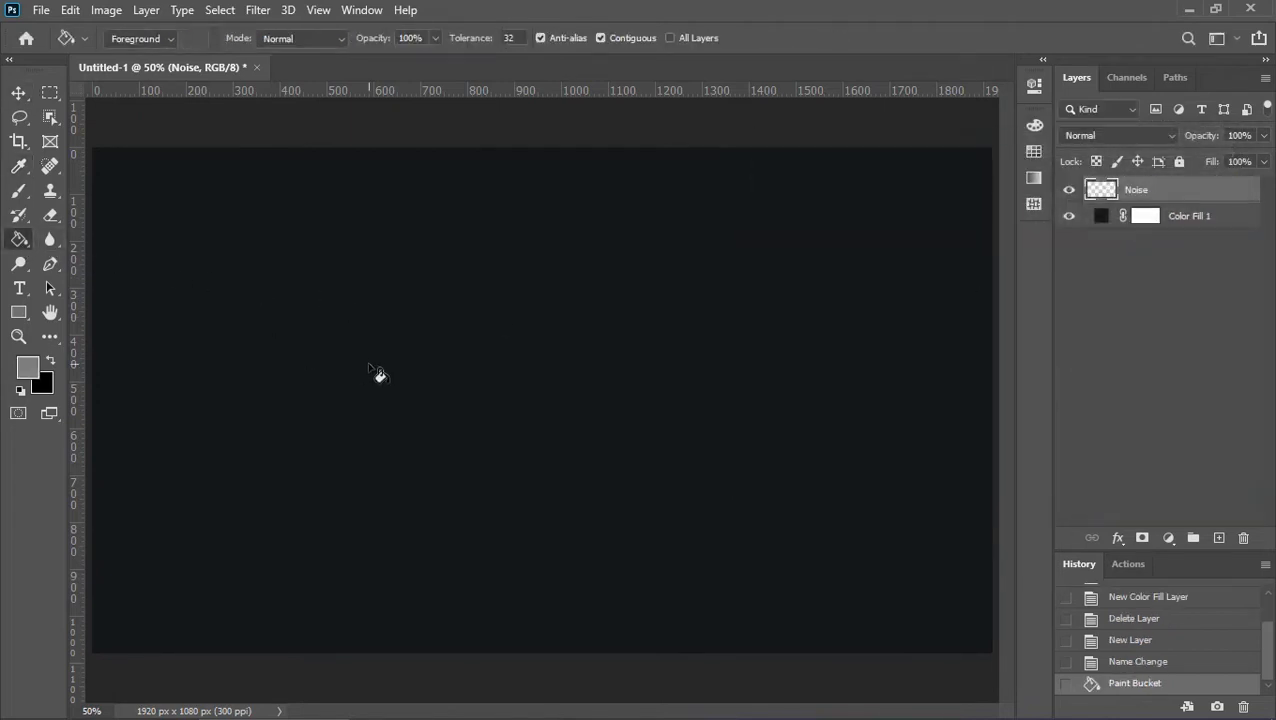
Convert the Noise layer to a smart object and apply Add Noise at 10%, Gaussian and Monochromatic.
right_click(1135, 190)
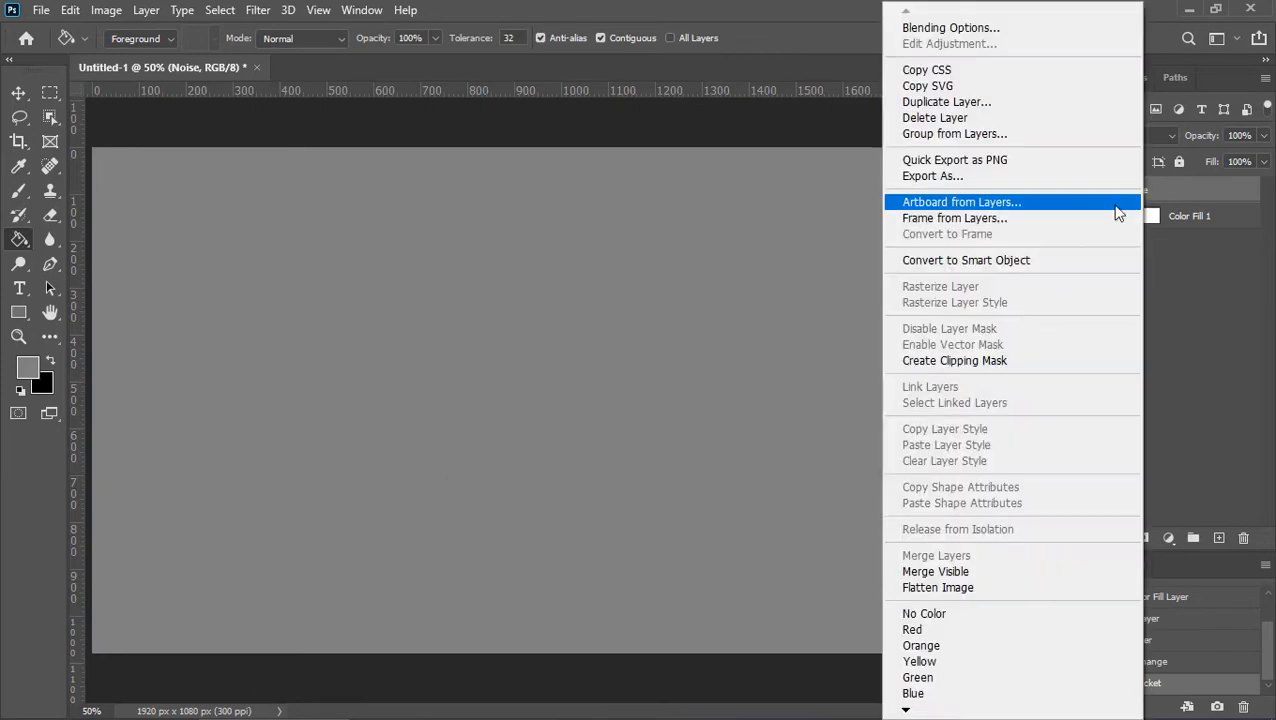
left_click(1016, 260)
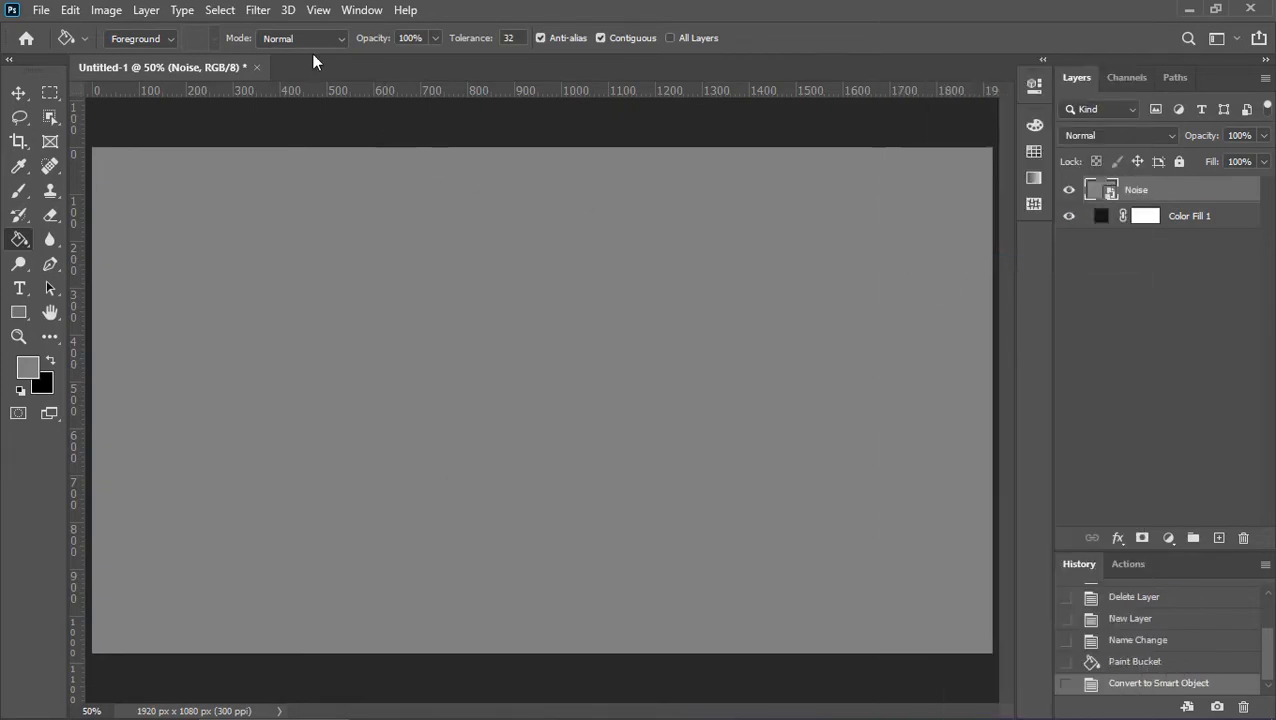
left_click(258, 10)
mouse_move(303, 273)
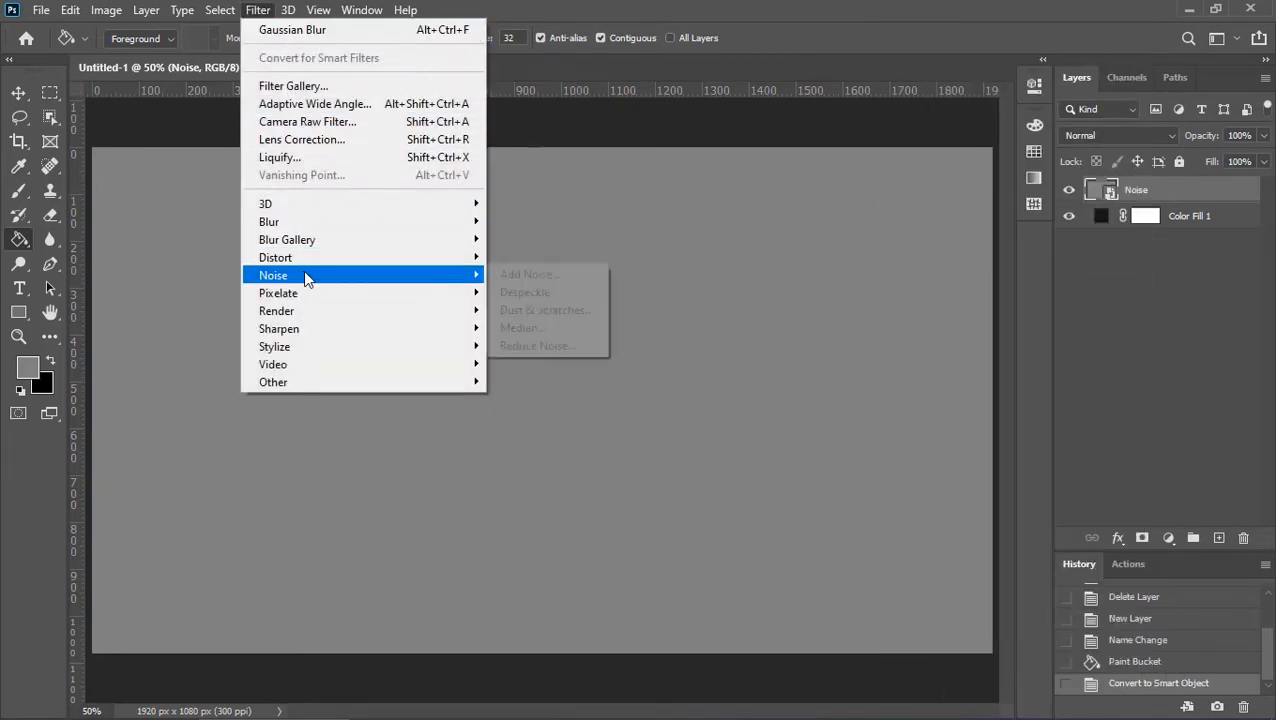
left_click(507, 275)
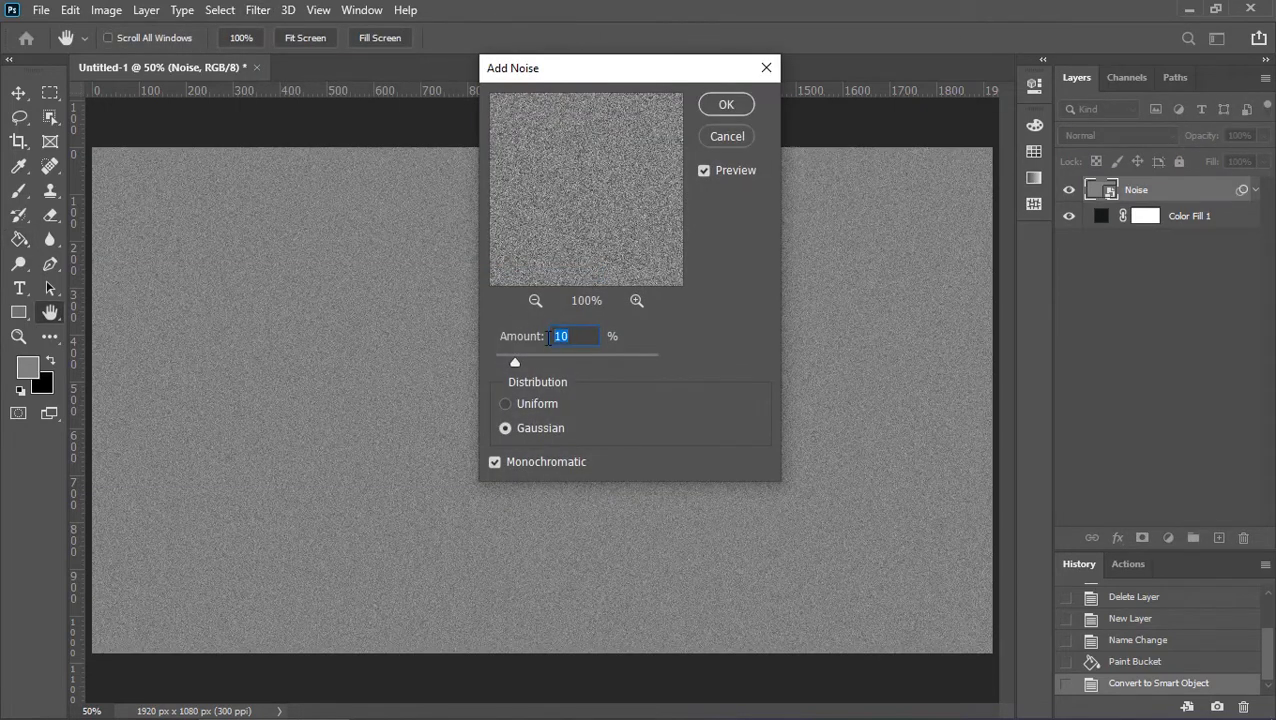
left_click(726, 104)
Set the Noise layer's blend mode to Overlay and collapse its smart filter list.
left_click(1110, 137)
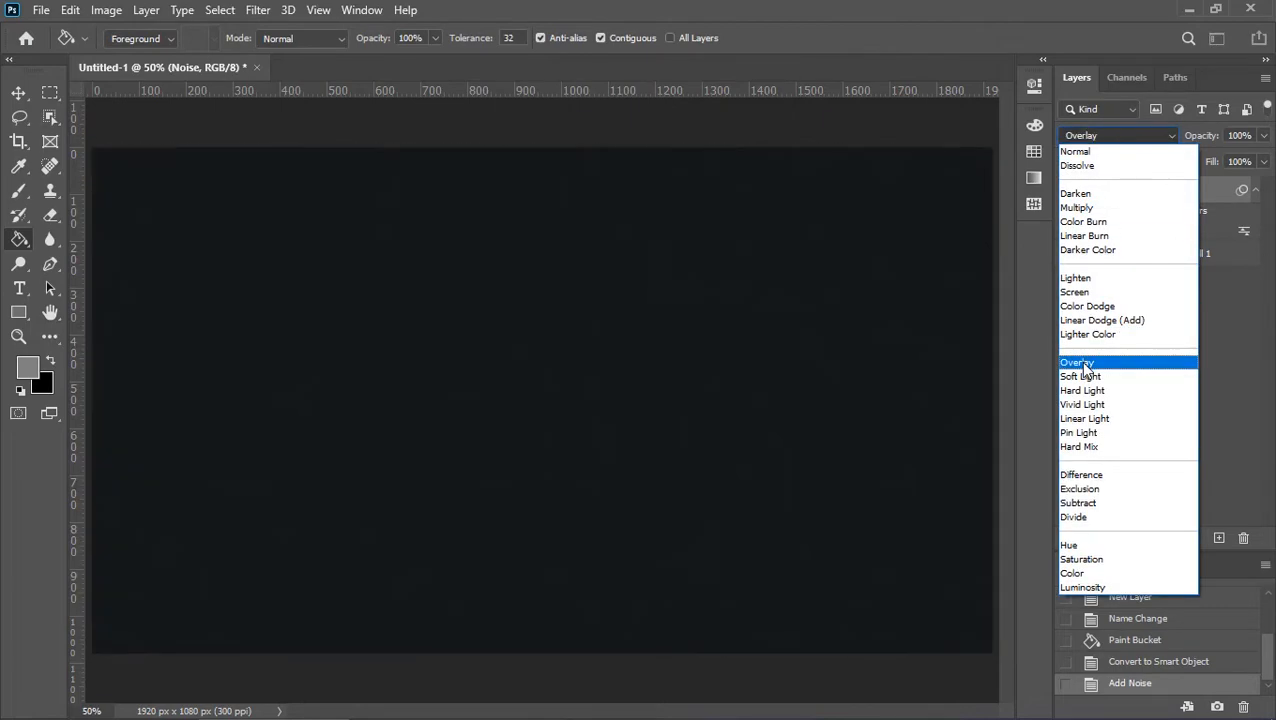
left_click(1084, 364)
left_click(1255, 190)
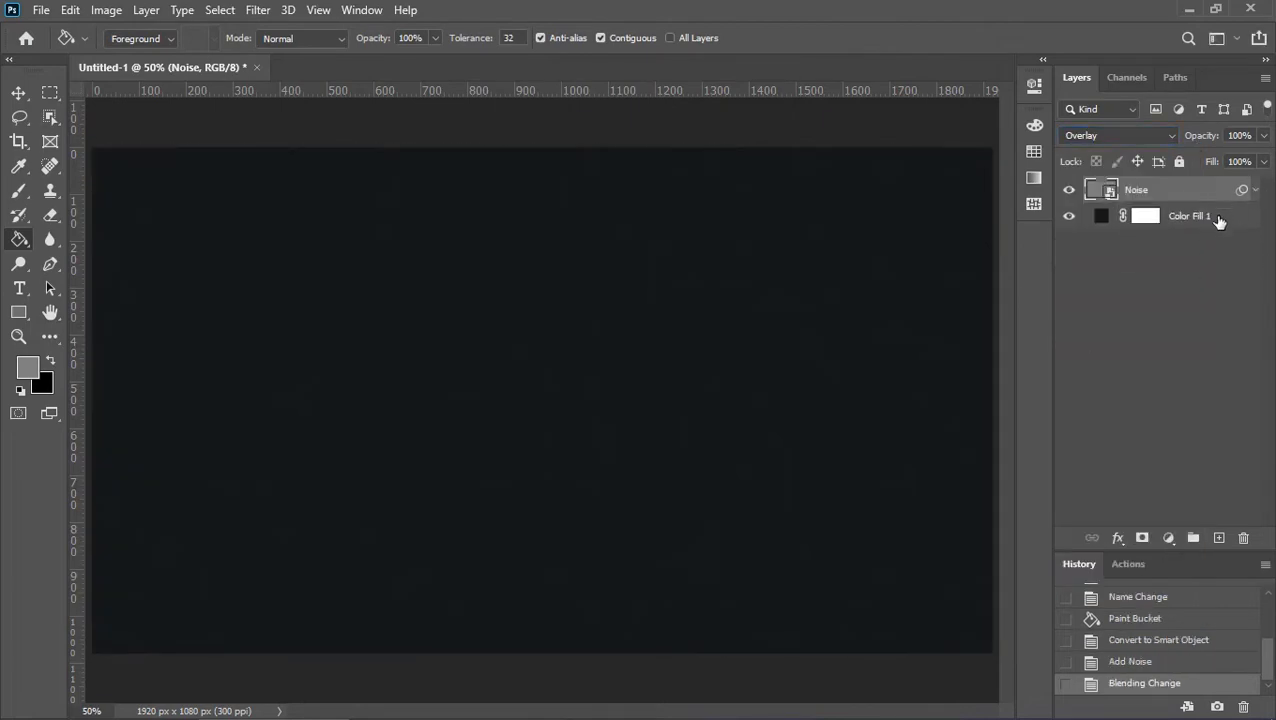
Group the Noise and color fill layers and name the group Background.
left_click(1216, 222, "shift")
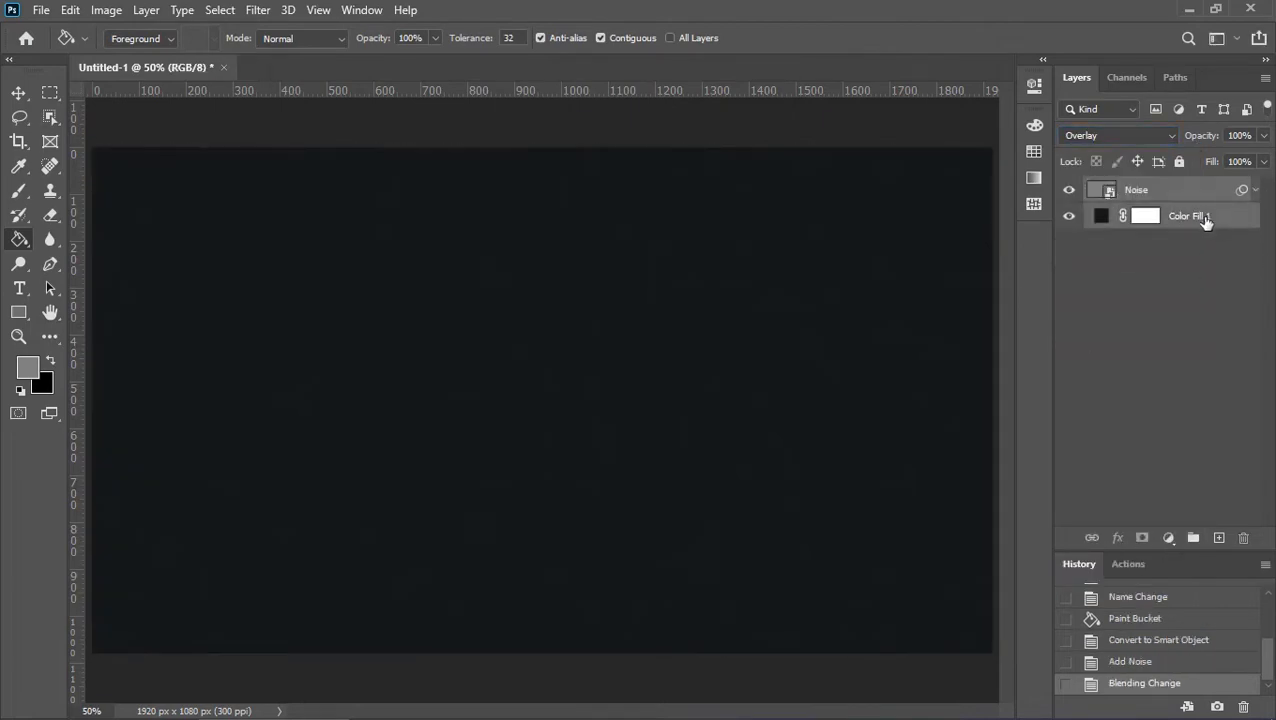
key("ctrl+g")
double_click(1140, 187)
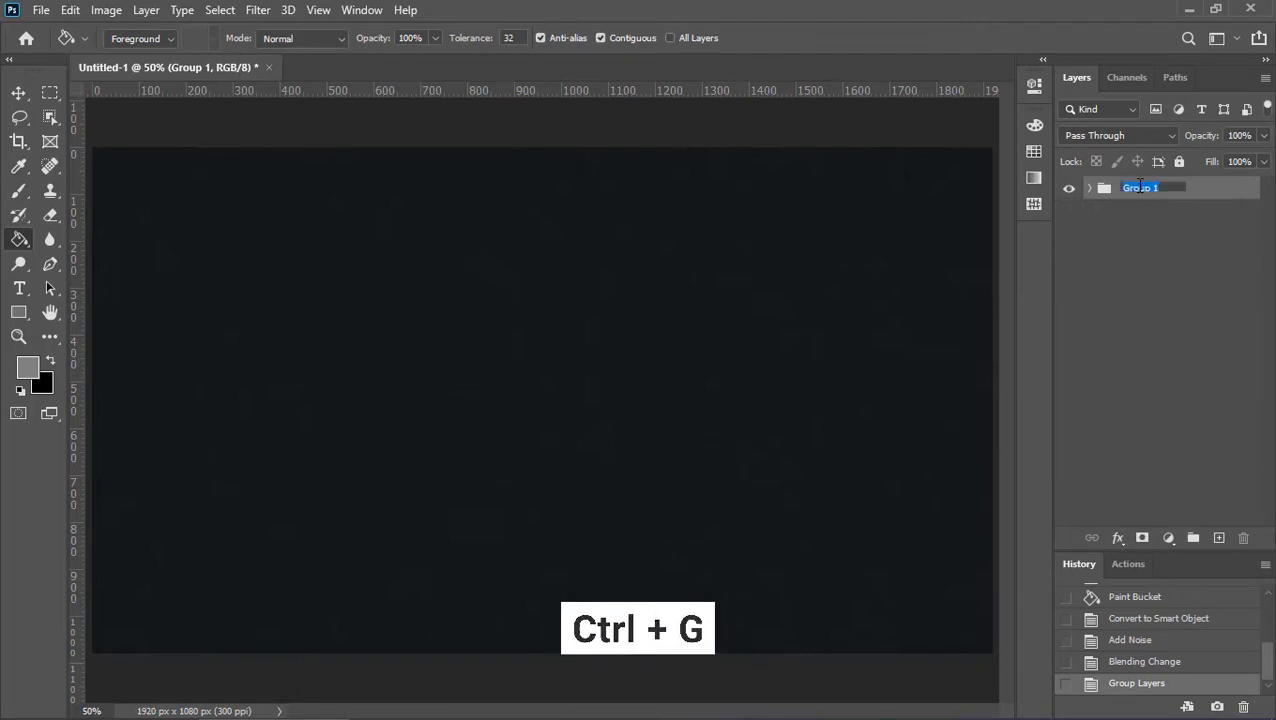
type("Background")
key("Return")
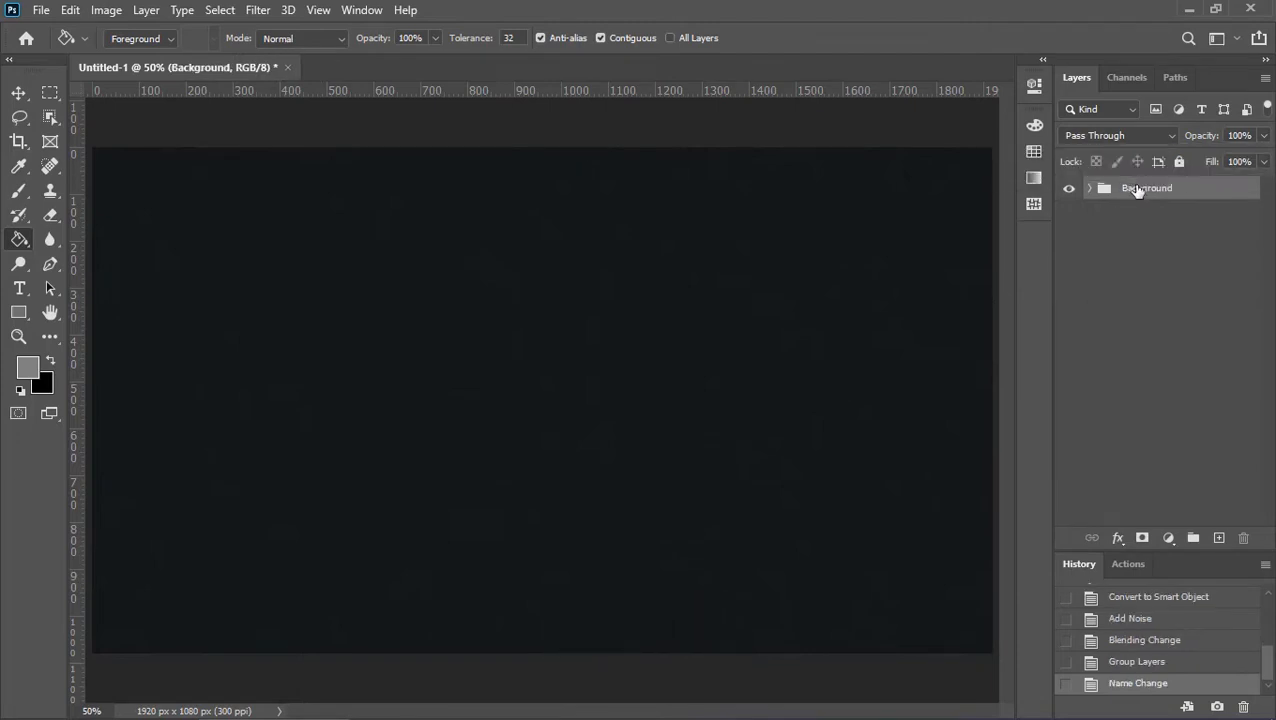
Add the text RUST in black, Fugaz One Regular at 120 pt, on the canvas.
key("v")
left_click(18, 289)
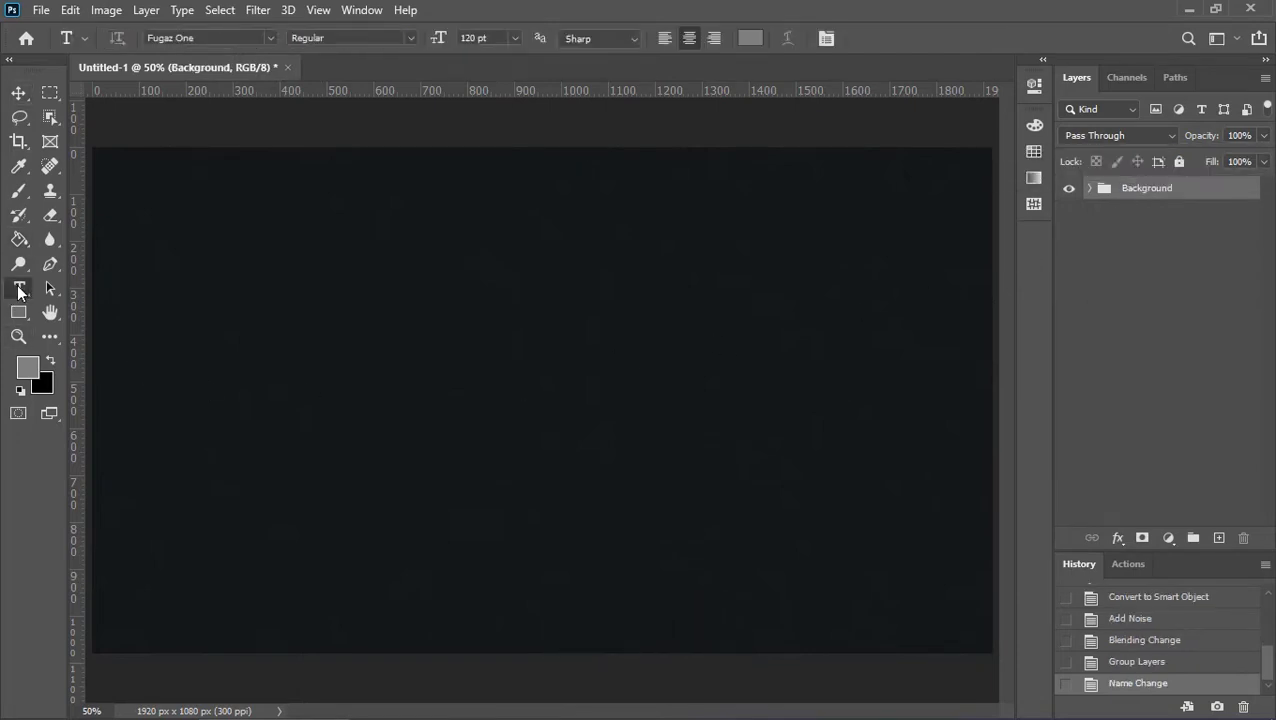
key("d")
left_click(475, 365)
type("RUST")
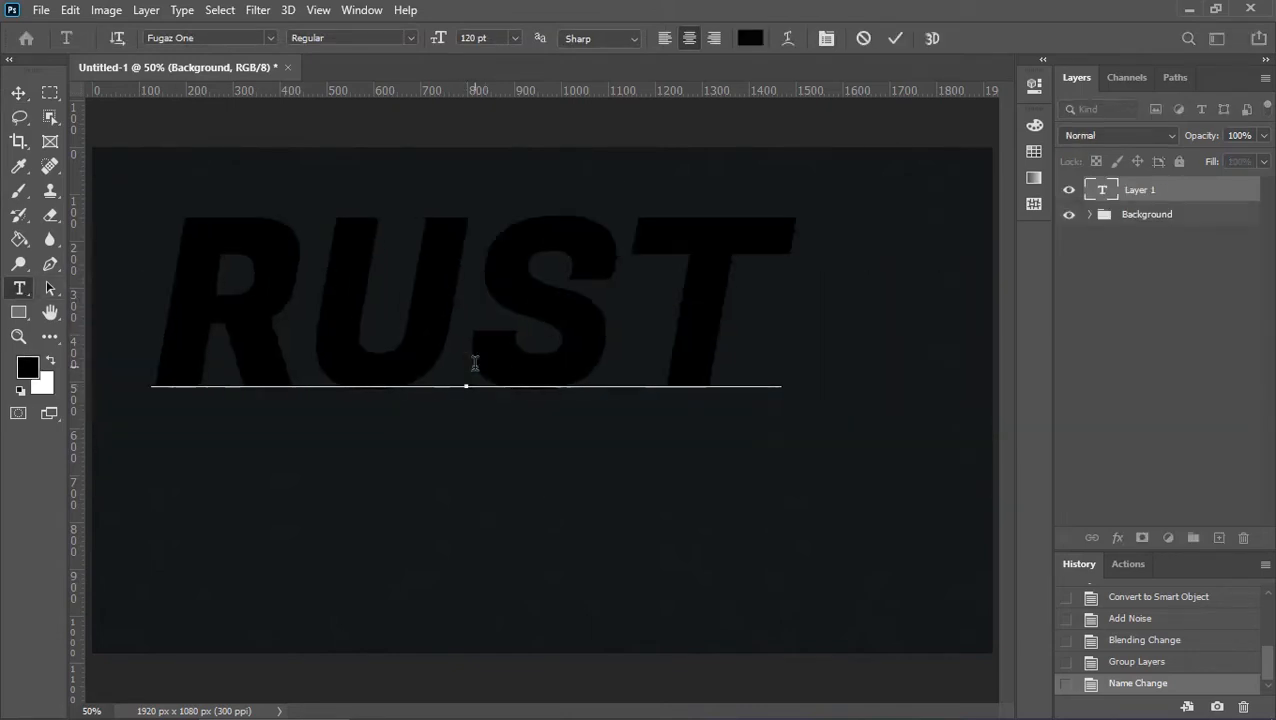
left_click(896, 38)
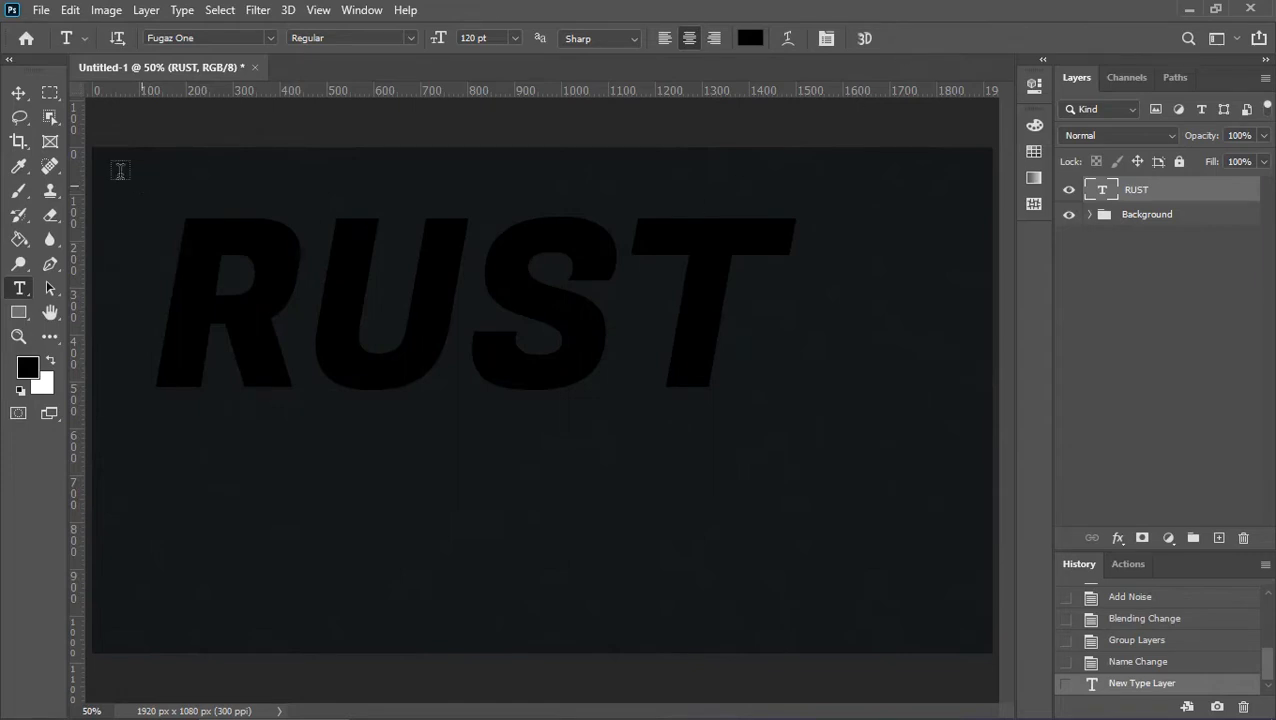
Move the RUST text to the middle of the canvas and convert its layer to a smart object.
left_click(18, 93)
left_click_drag(594, 328, 670, 397)
right_click(1143, 193)
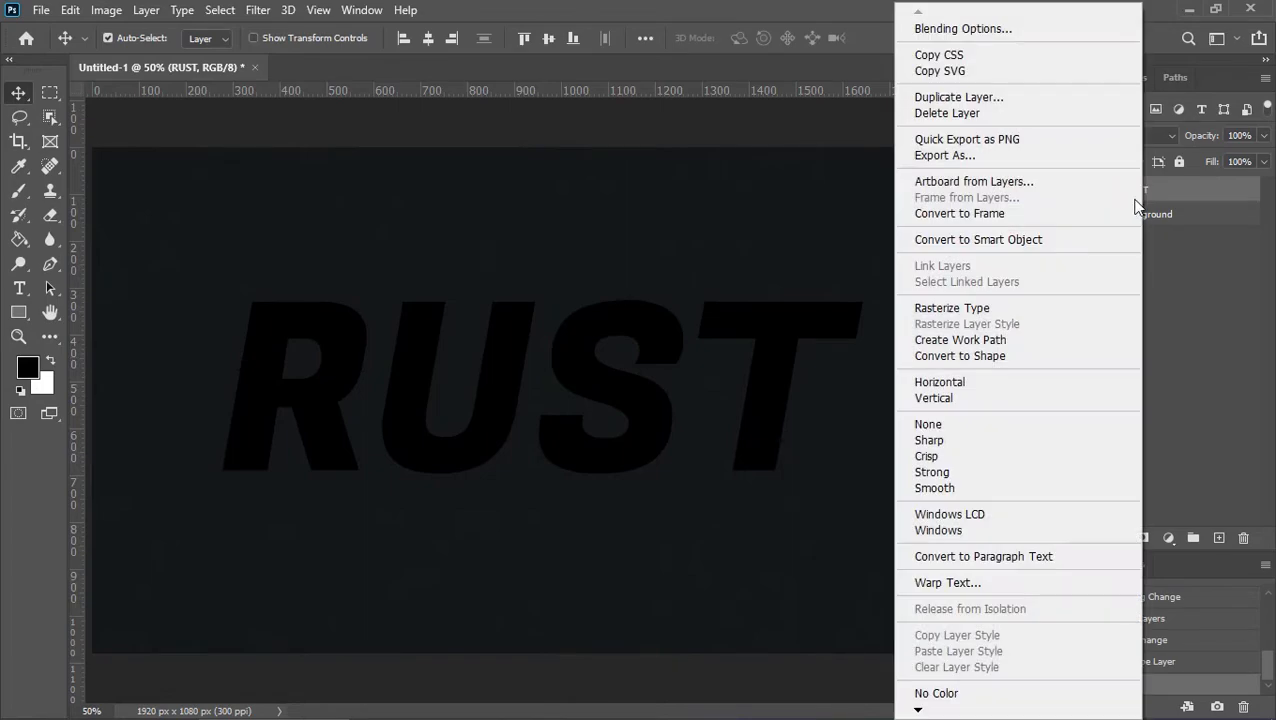
left_click(1045, 238)
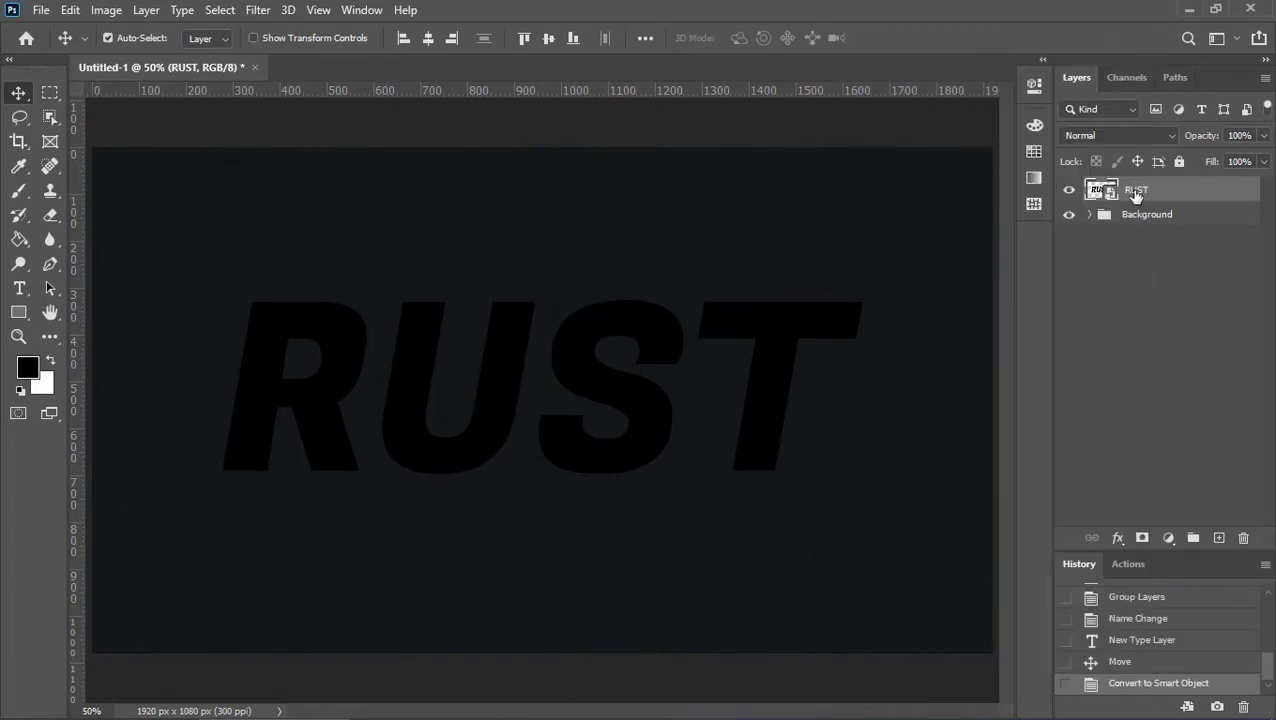
Add a smooth Inner Bevel to the RUST layer with 300% depth, 5 px size, 45° angle, 42° altitude and 80% highlight and shadow opacity.
right_click(1136, 194)
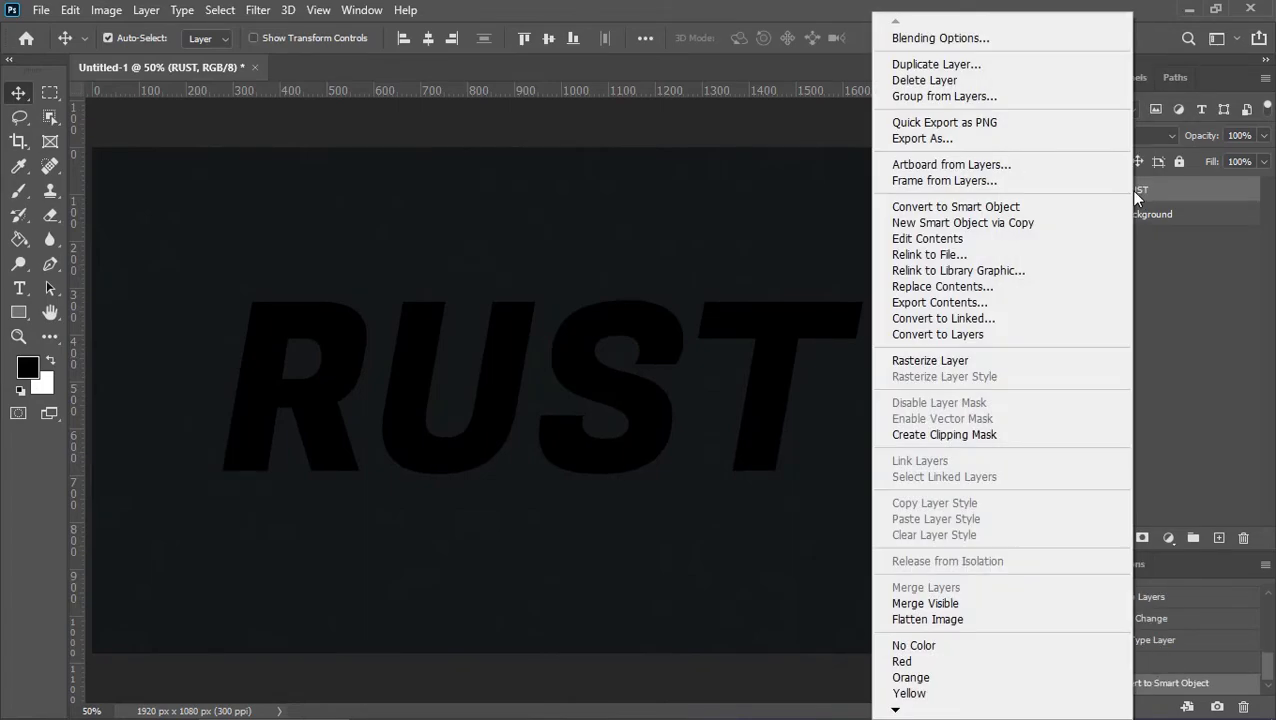
left_click(968, 42)
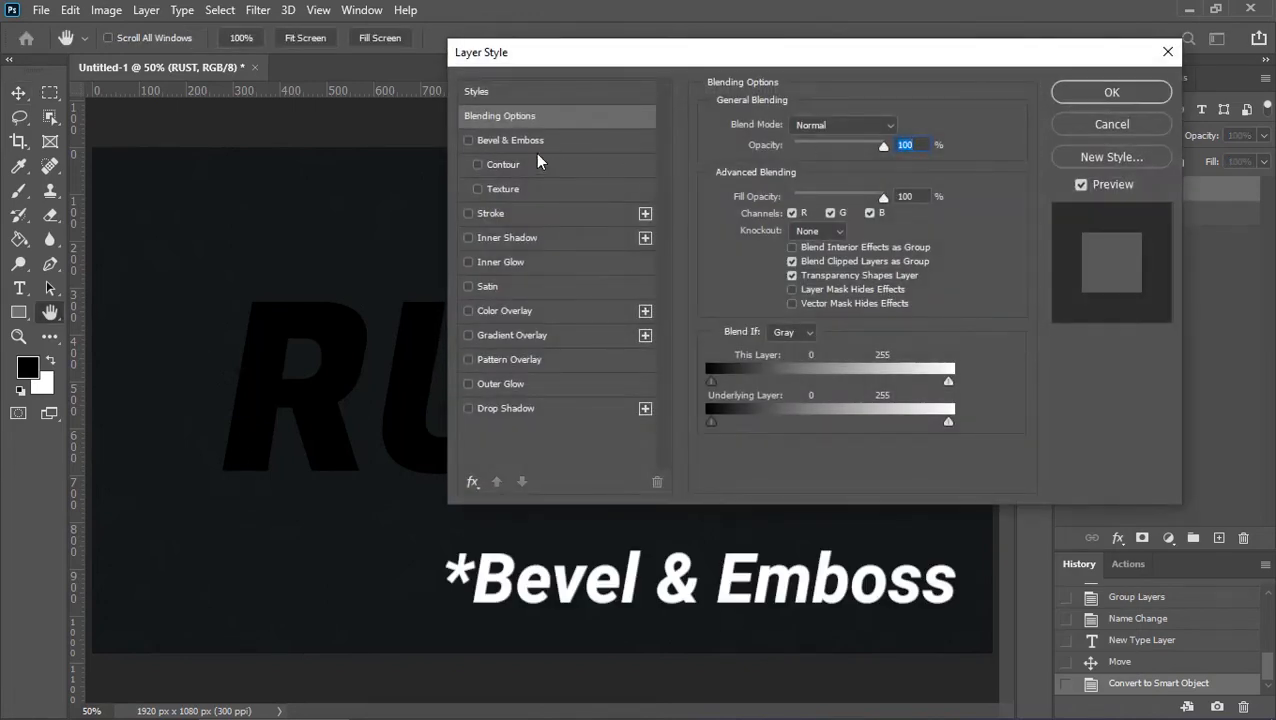
left_click(538, 140)
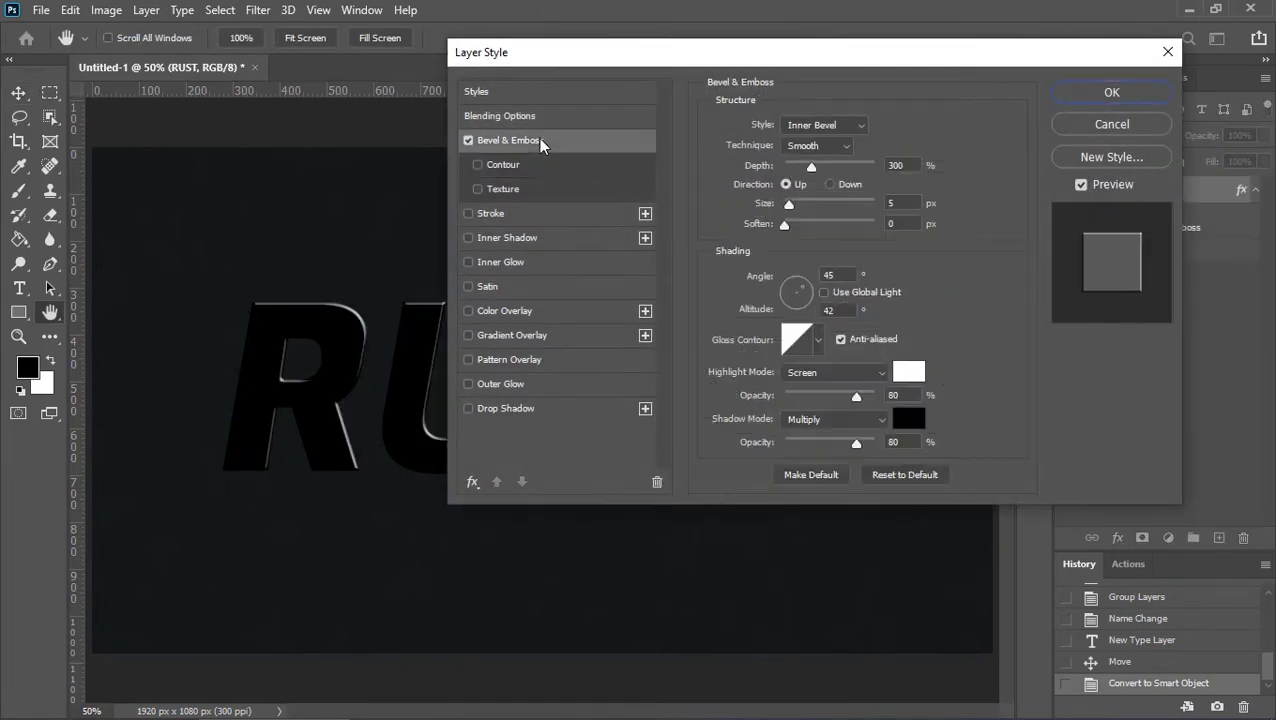
double_click(916, 165)
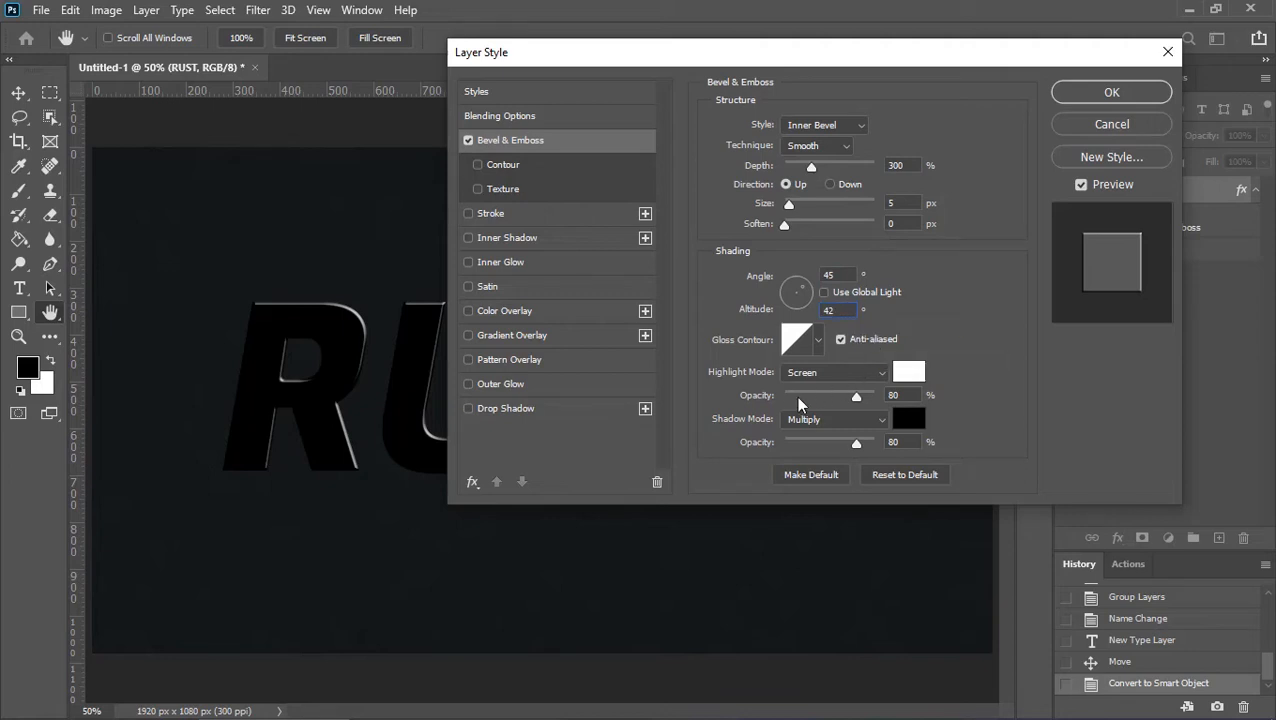
left_click(906, 396)
Enable the bevel's Contour with the S-shaped curve, anti-aliasing and a 50% range, and apply the layer style.
left_click(531, 172)
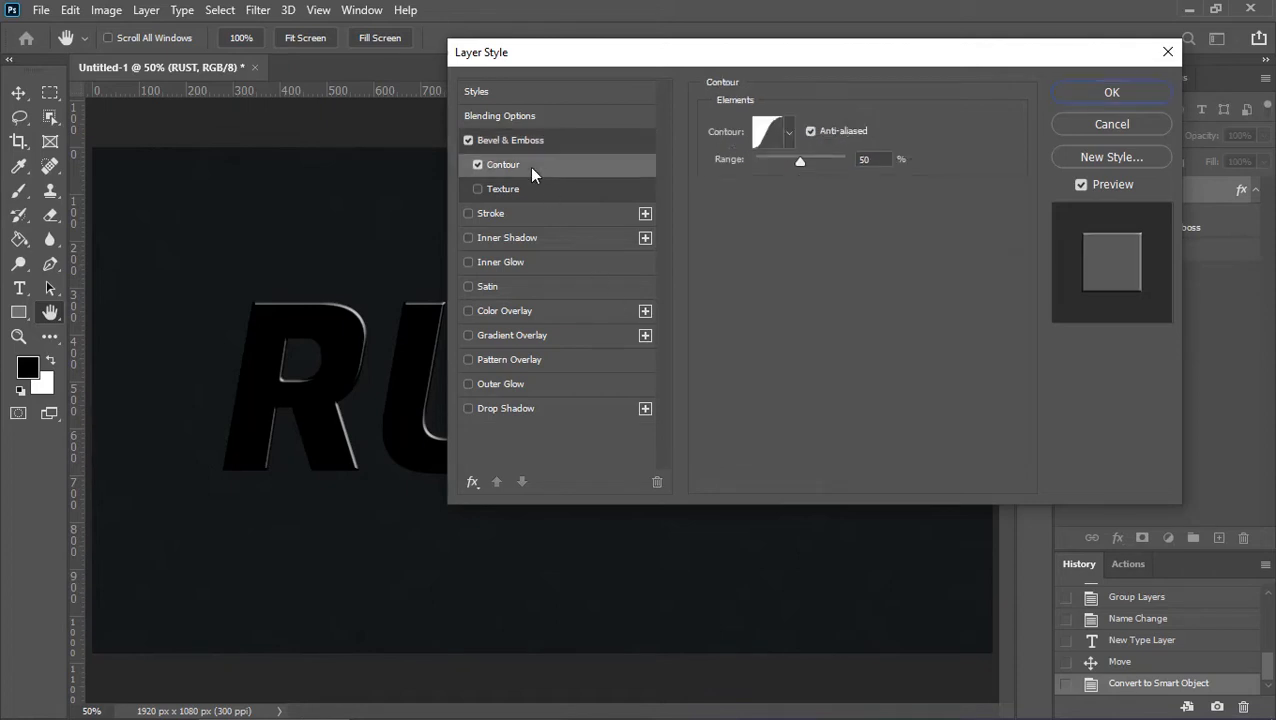
left_click(791, 136)
left_click(825, 178)
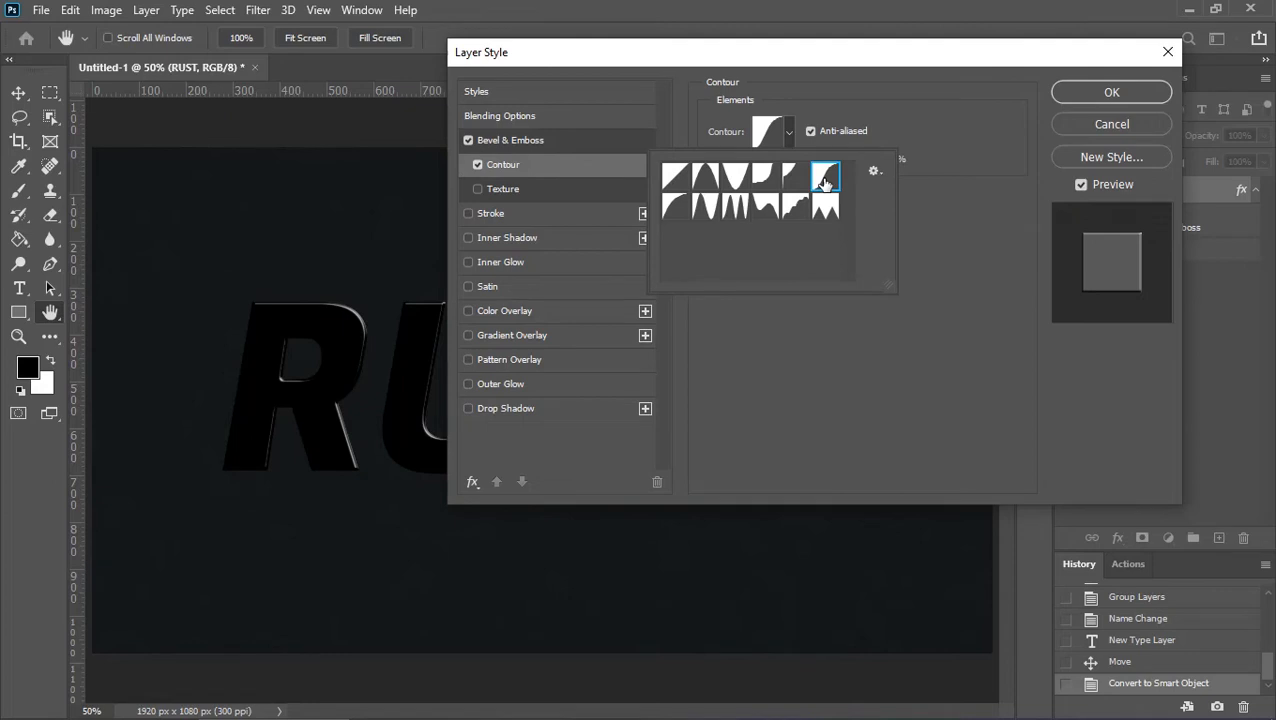
left_click(911, 118)
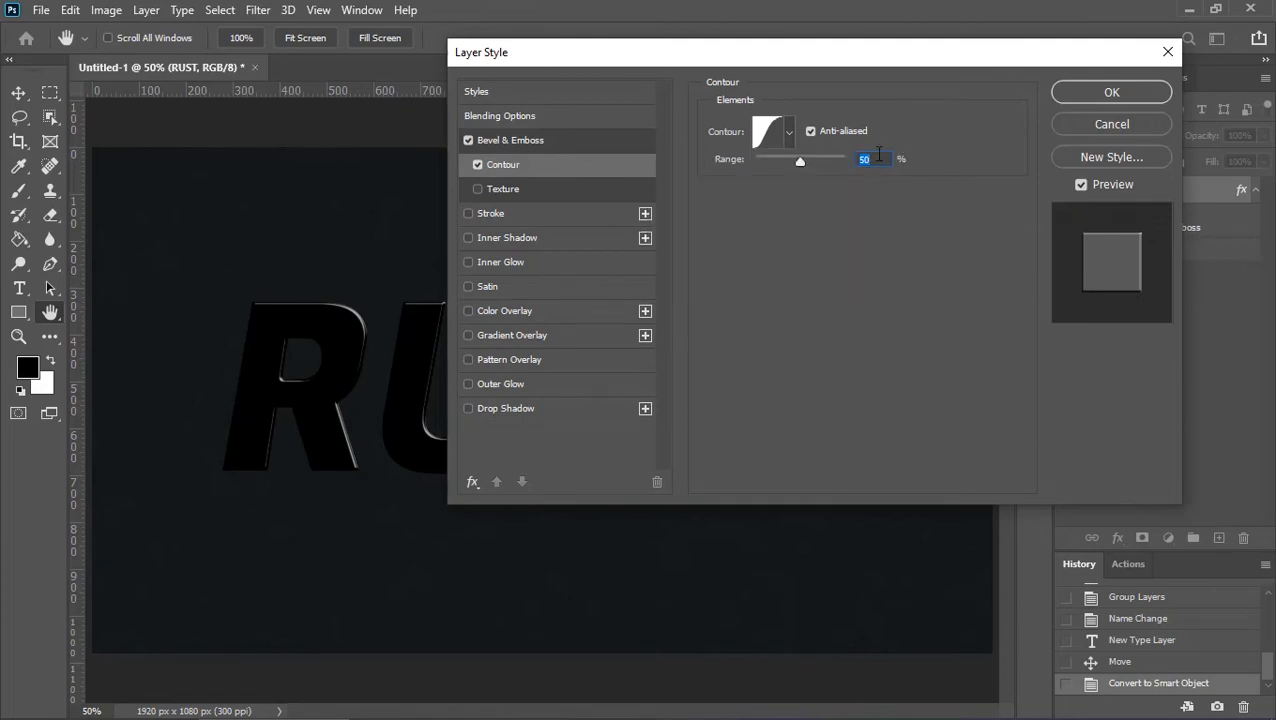
left_click(1137, 93)
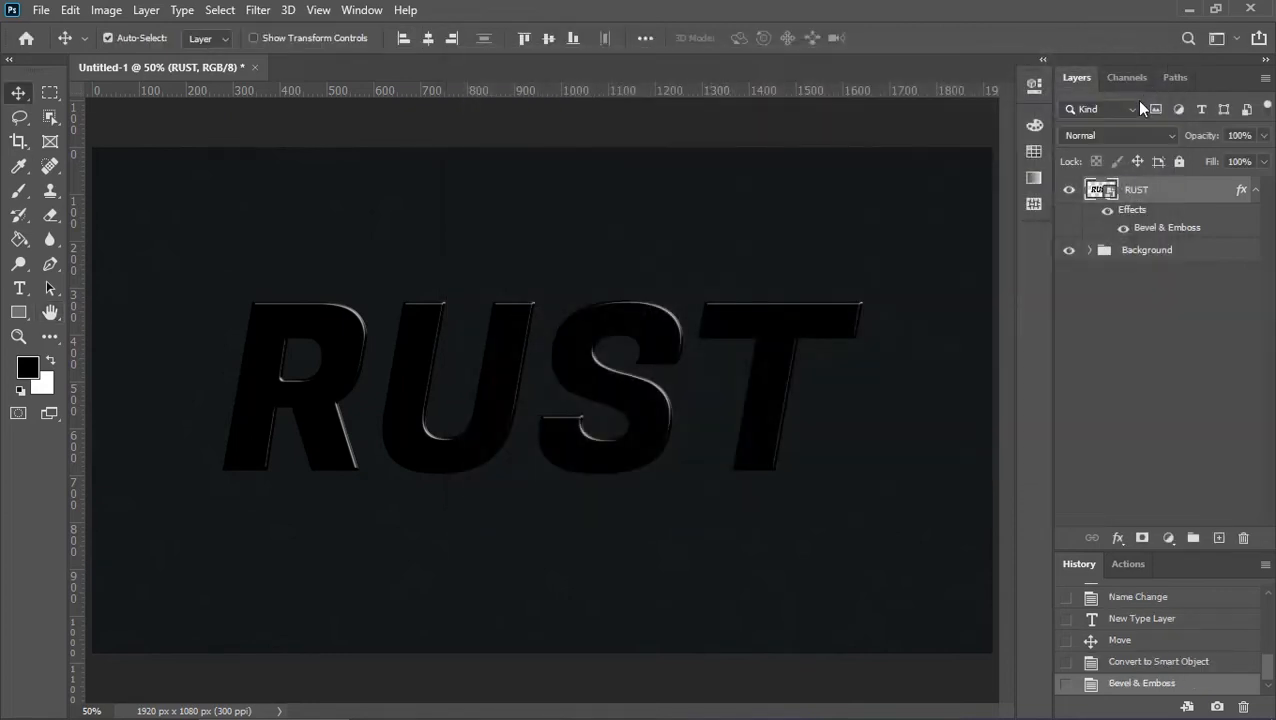
Place the Texture image from the Asset folder across the full canvas width and clip it to the RUST layer.
key("alt+Tab")
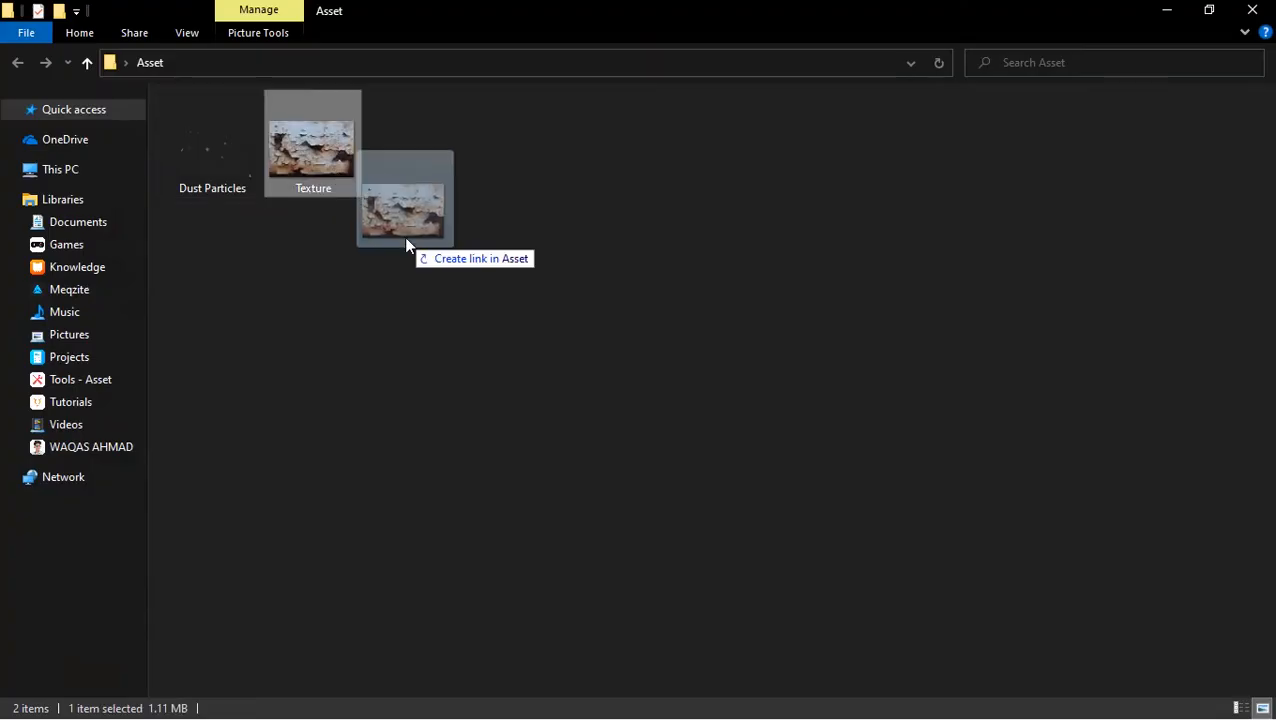
left_click_drag(407, 242, 552, 330)
left_click_drag(855, 400, 914, 400)
left_click(897, 38)
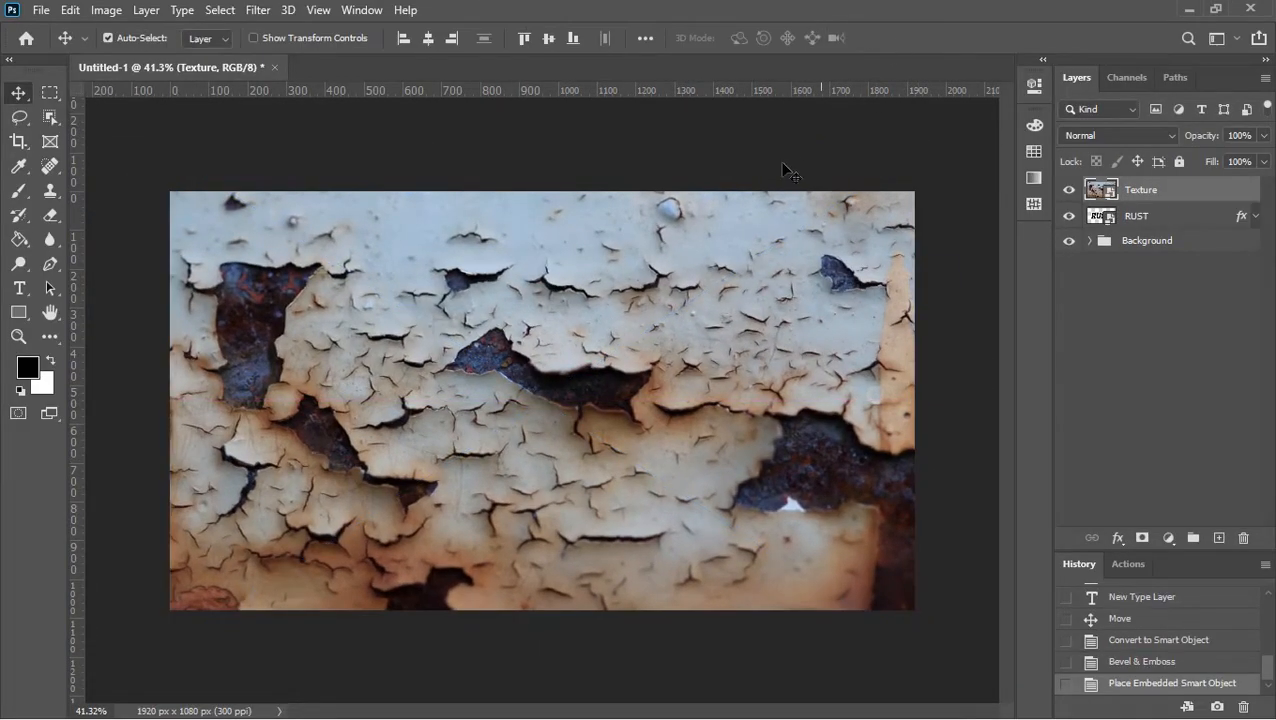
right_click(1137, 190)
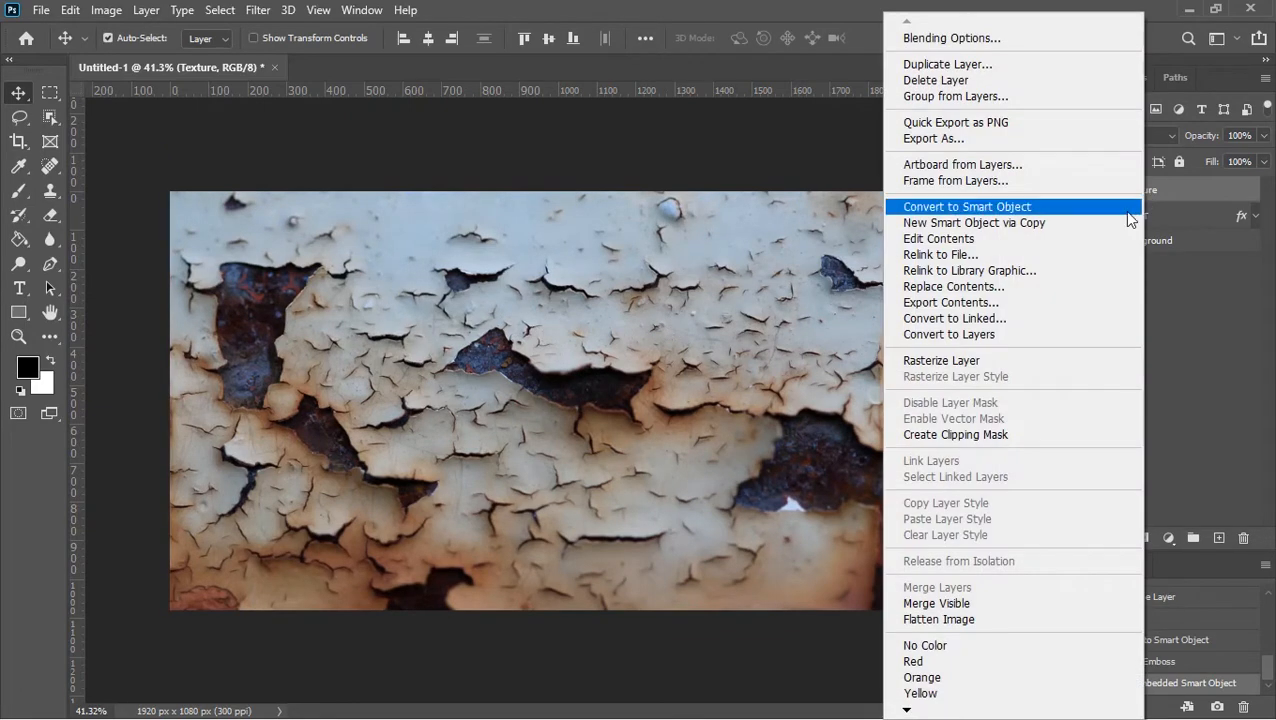
left_click(973, 436)
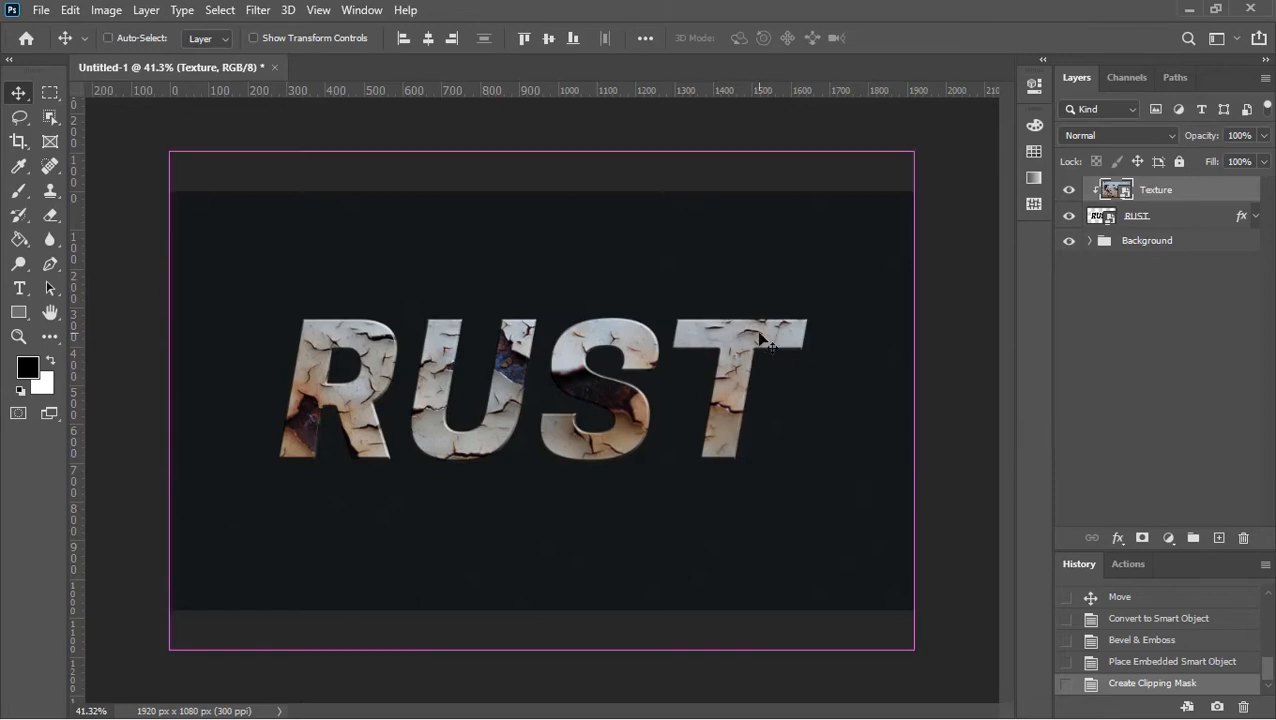
Reduce the Texture layer's saturation slightly with a Hue/Saturation smart filter.
key("ctrl+u")
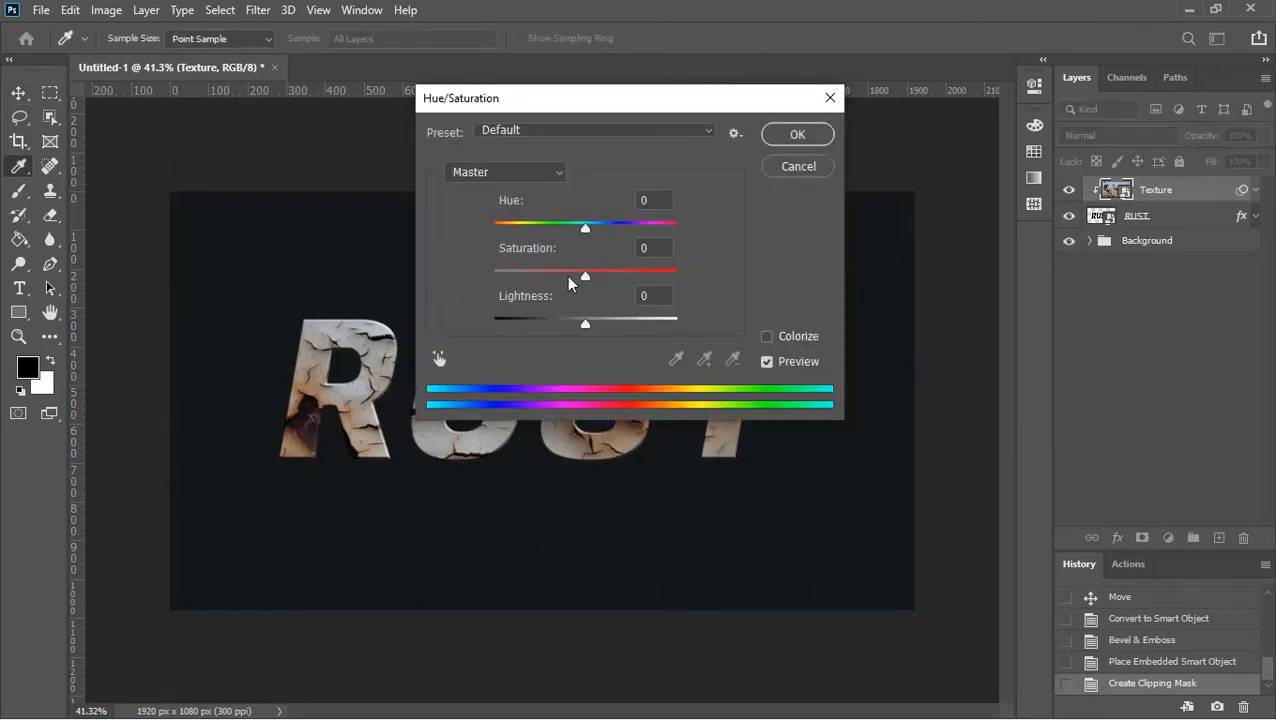
left_click_drag(572, 284, 547, 277)
left_click(785, 137)
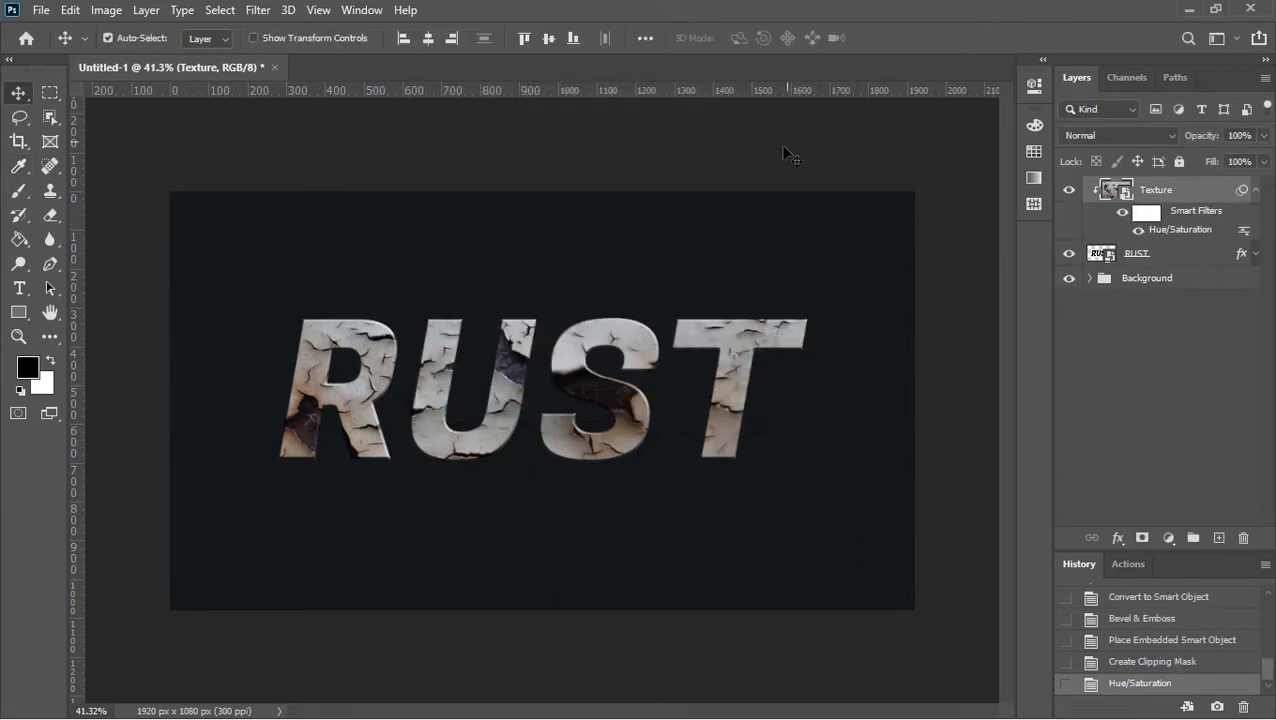
Darken the Texture layer with a Levels adjustment by shifting the midtone input strongly toward the highlights.
key("ctrl")
key("ctrl+l")
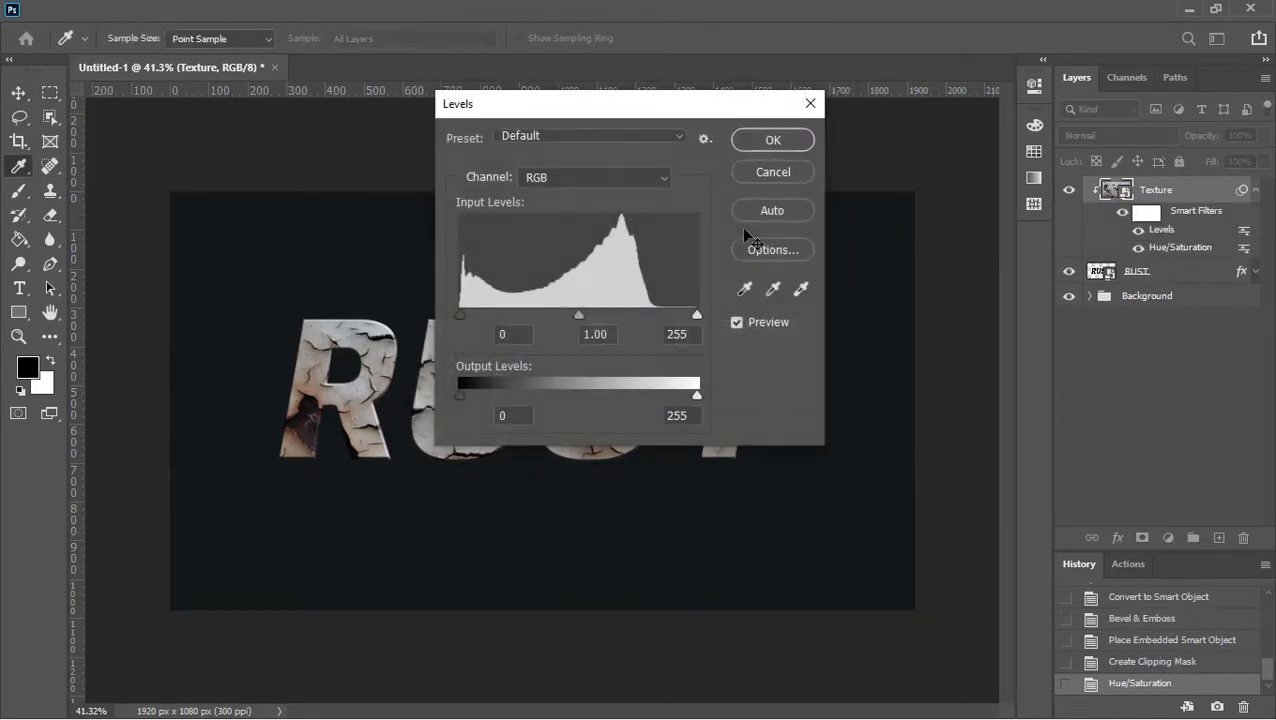
left_click_drag(629, 120, 860, 152)
mouse_move(689, 357)
left_mouse_down()
mouse_move(700, 357)
mouse_move(687, 357)
left_mouse_up()
left_click_drag(925, 357, 926, 357)
left_click_drag(807, 357, 880, 357)
left_click_drag(688, 438, 687, 438)
left_click_drag(880, 357, 884, 357)
key("Return")
scroll(591, 363, "up", 2)
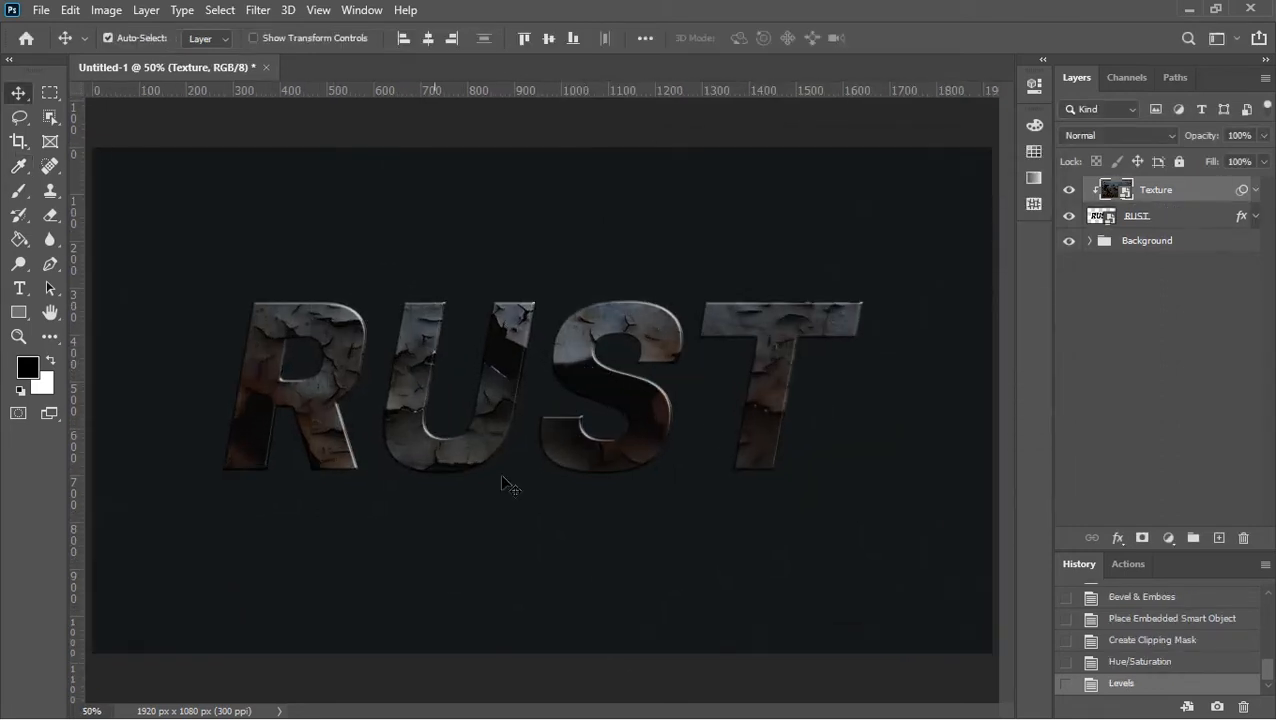
Group the Texture and RUST layers and name the group Text Face.
left_click(1137, 216, "shift")
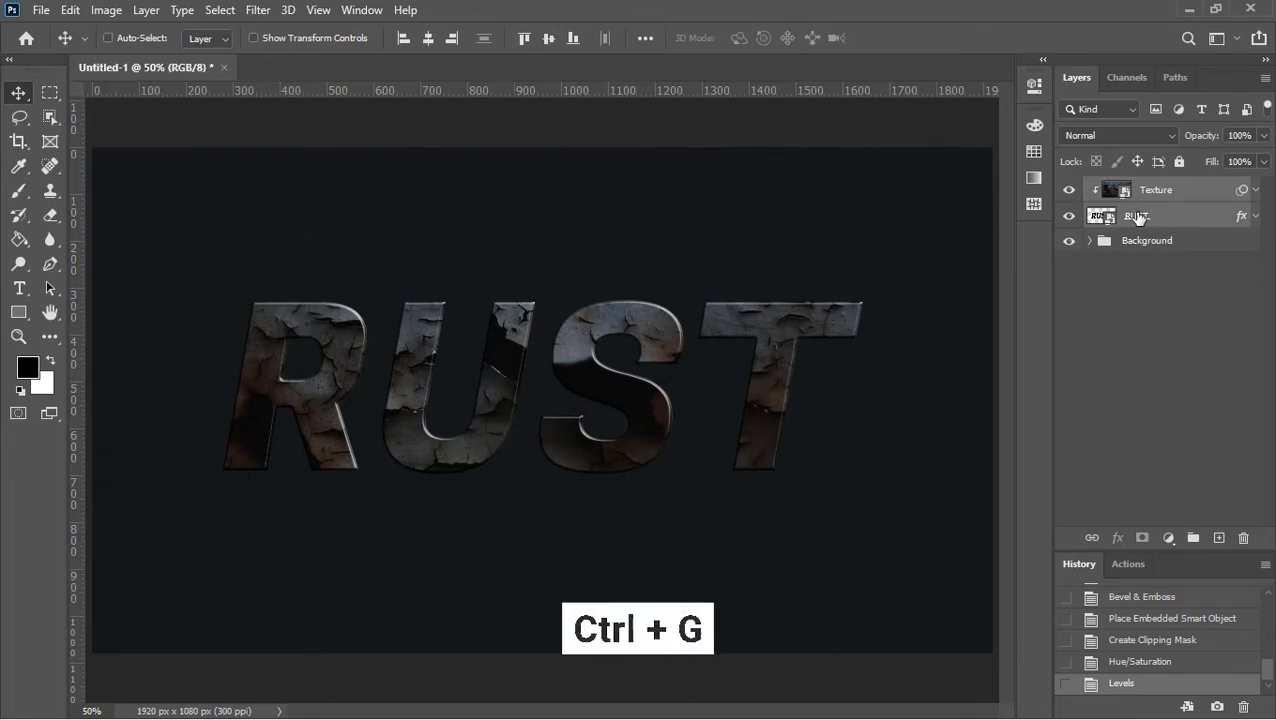
key("ctrl+g")
double_click(1139, 190)
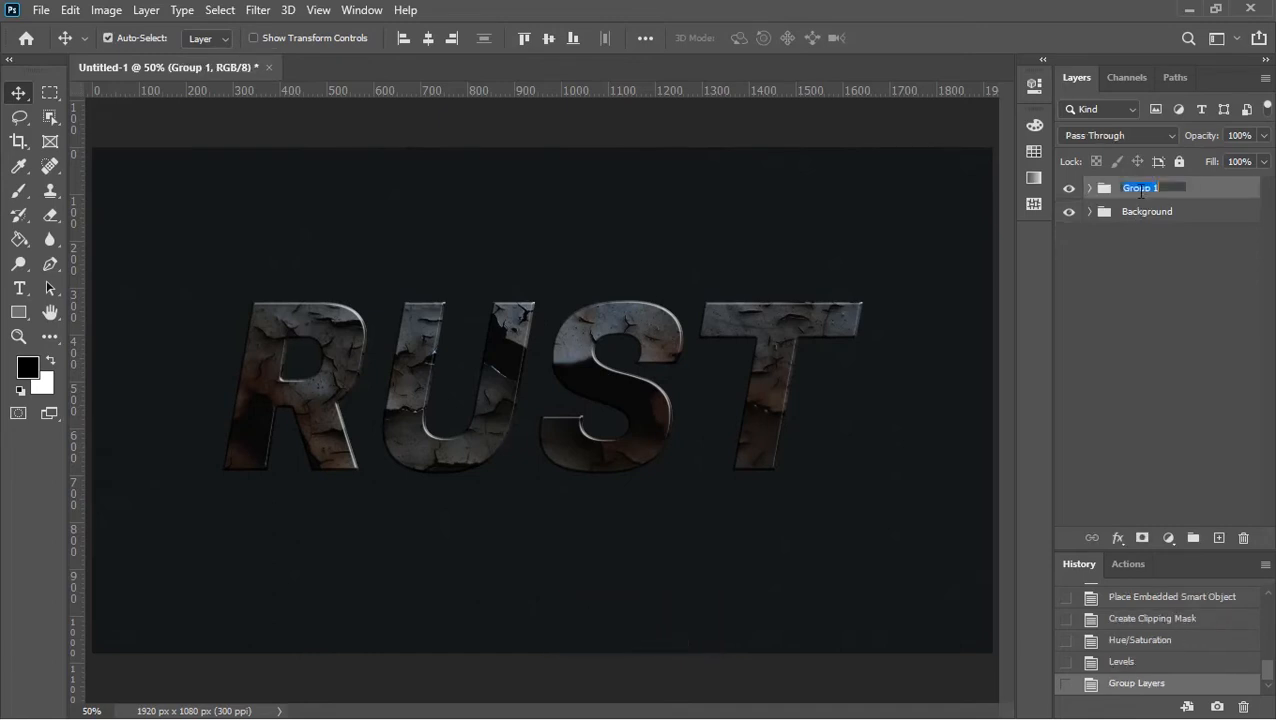
type("Text Face")
key("Return")
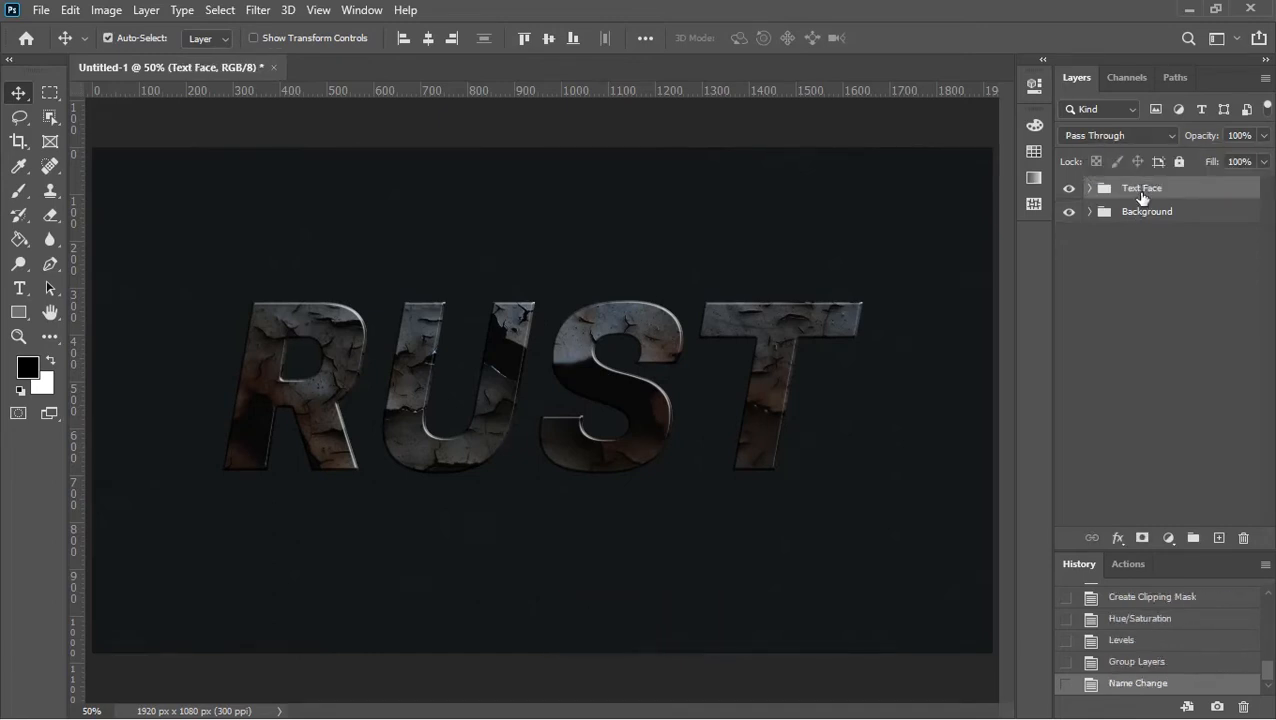
Duplicate the RUST layer above the Text Face group and remove all layer effects from the copy.
left_click(1089, 188)
left_click(1163, 243, "alt")
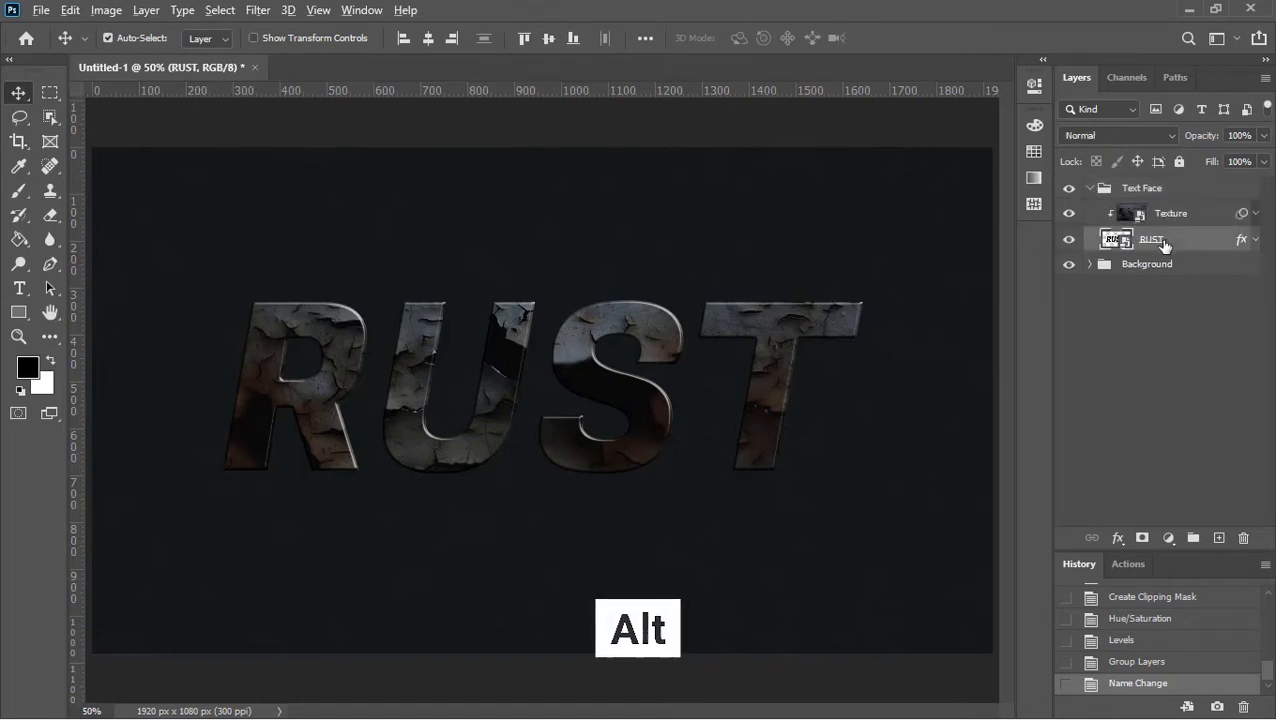
left_click_drag(1163, 243, 1170, 180)
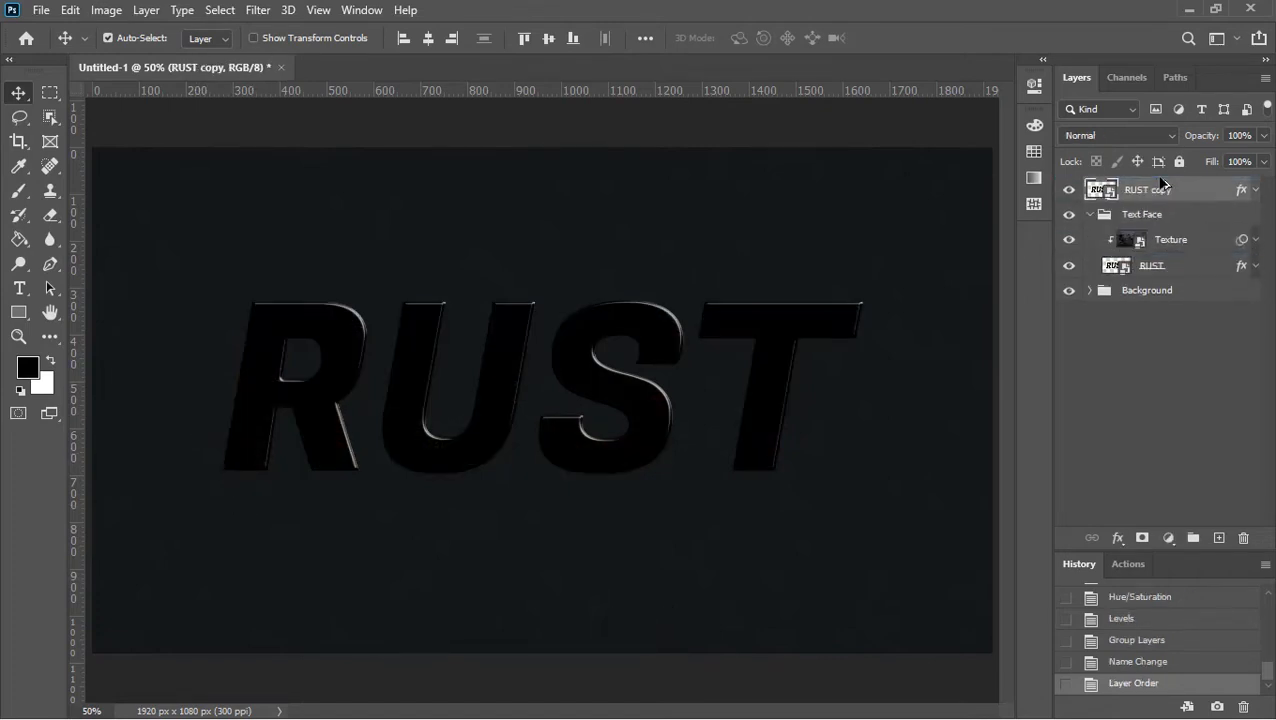
left_click(1091, 215)
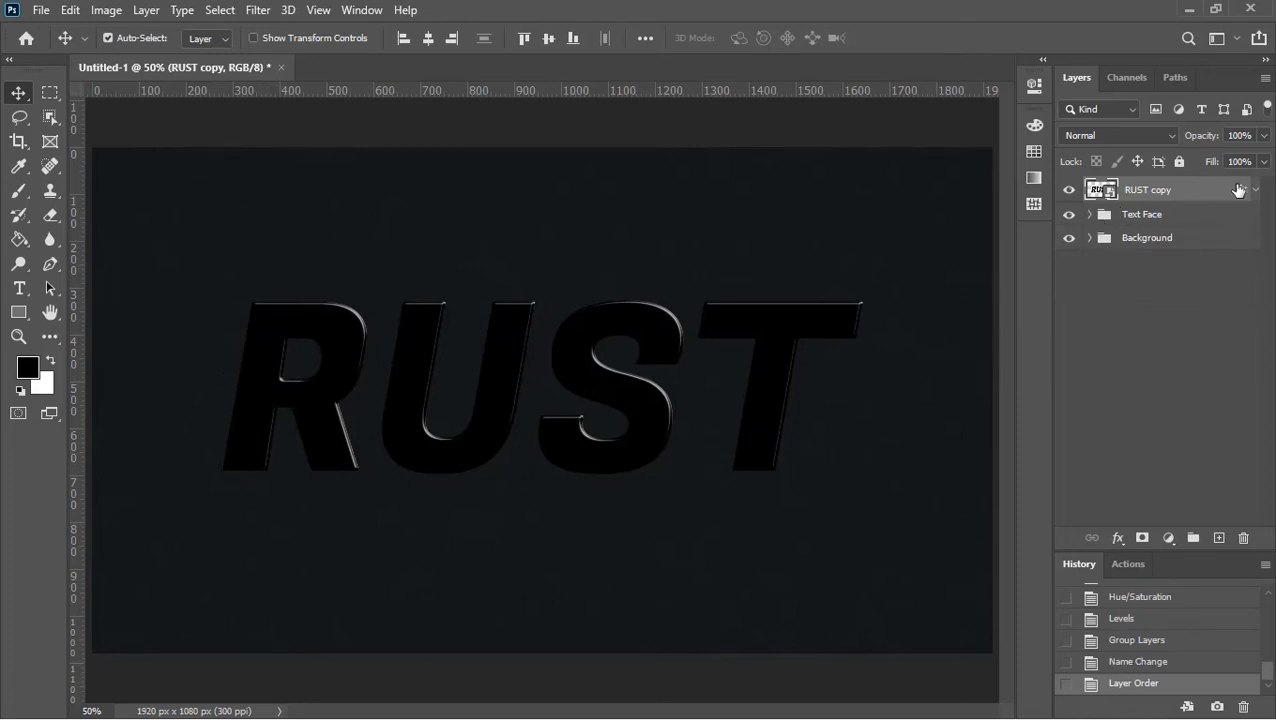
left_click_drag(1240, 192, 1243, 538)
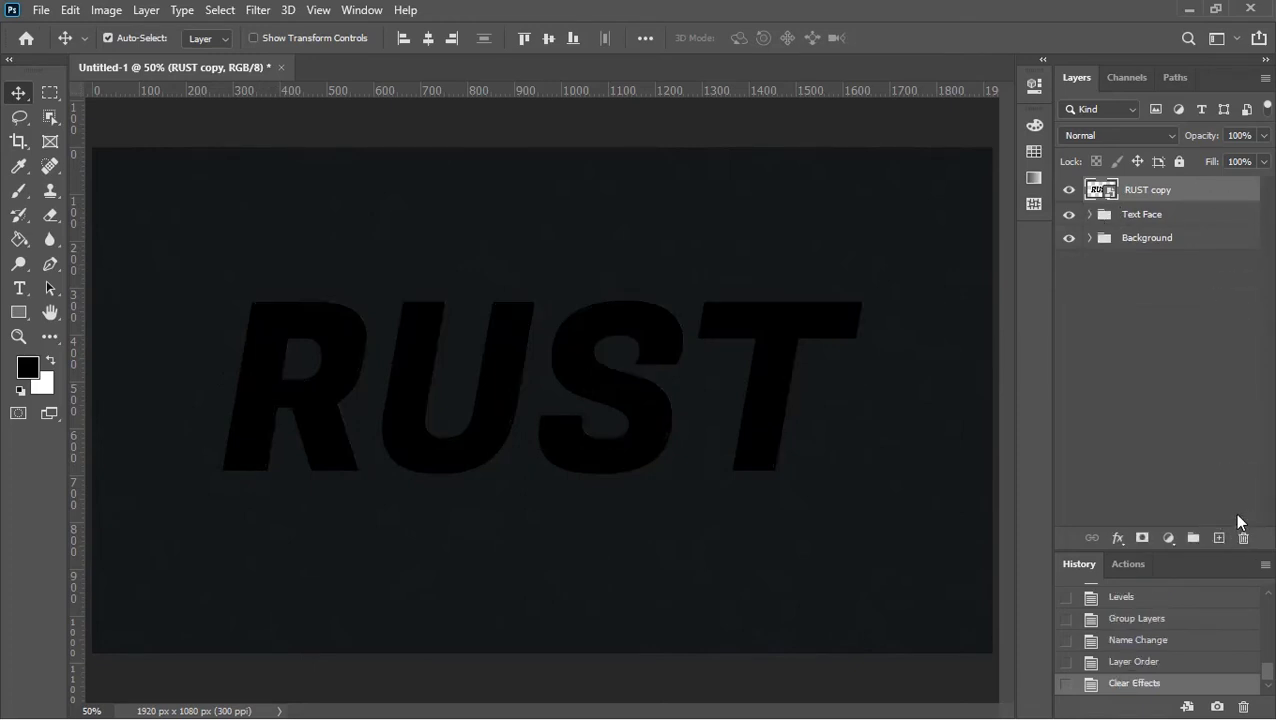
Put the RUST copy into a group named Extrusion and move that group below Text Face.
key("ctrl+g")
double_click(1139, 188)
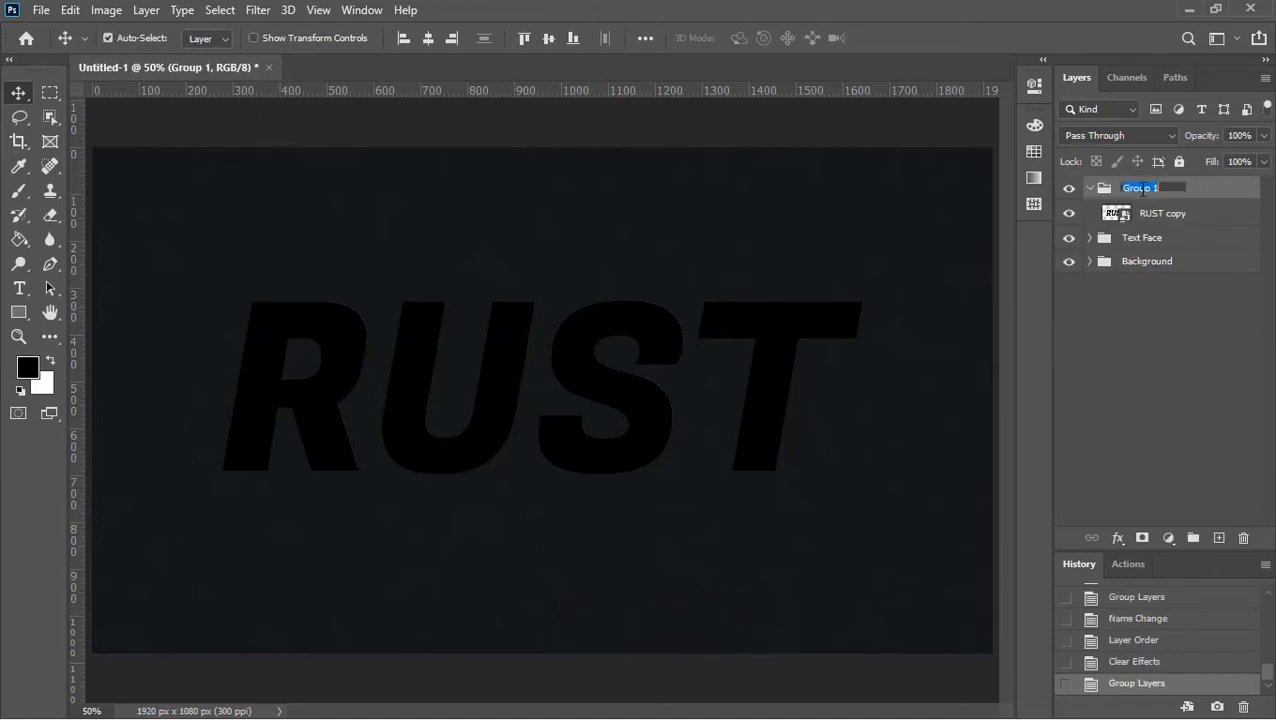
type("Extrusion")
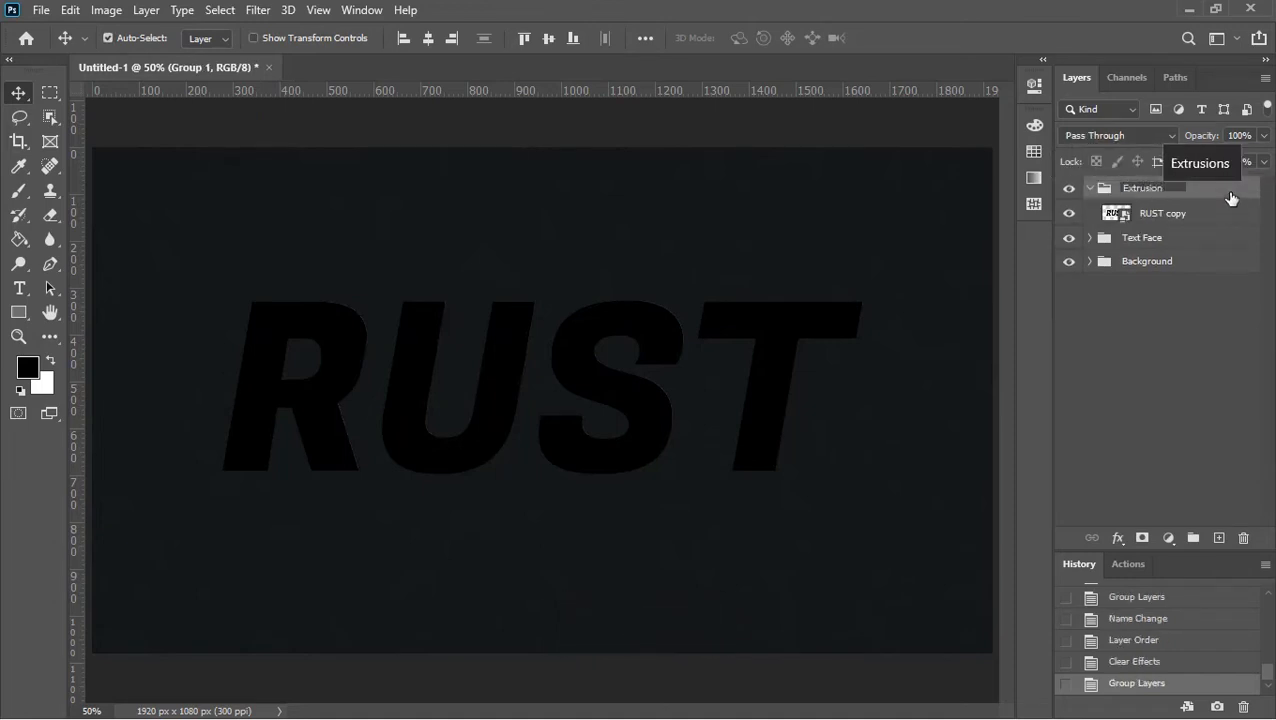
key("Return")
left_click_drag(1147, 191, 1157, 237)
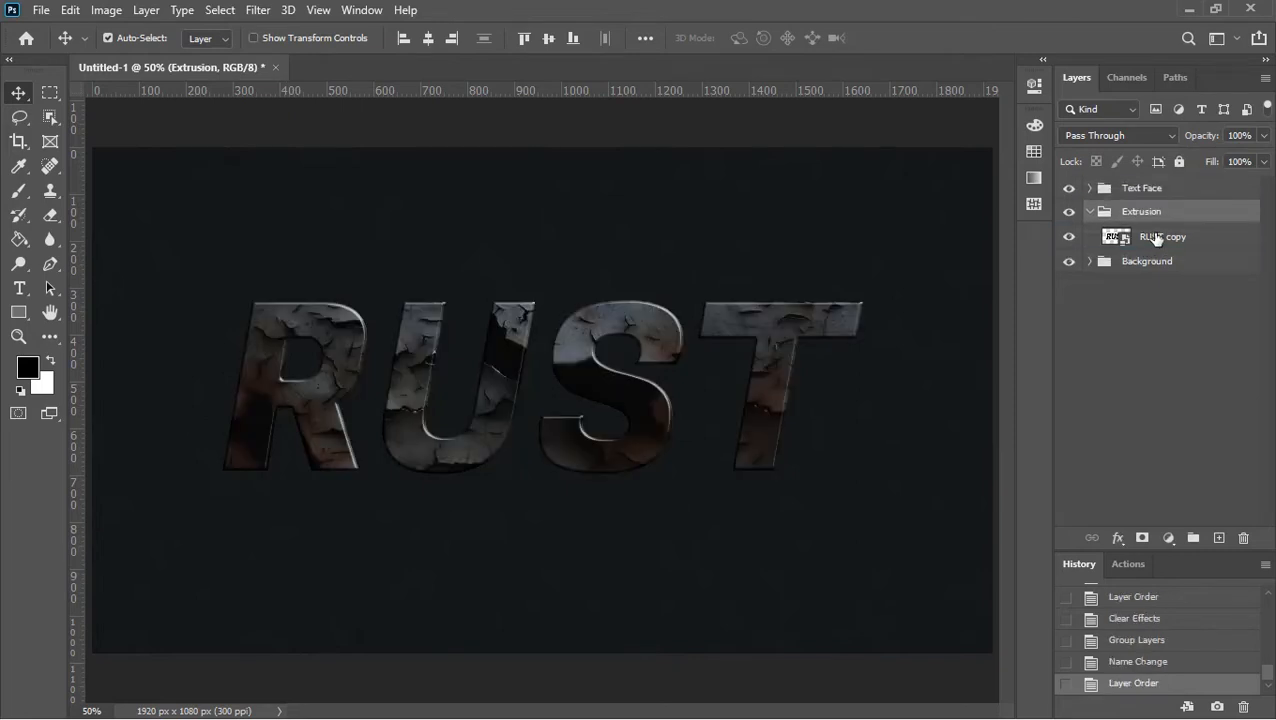
Build the extrusion by repeatedly duplicating the RUST copy in small nudges down and to the right, up to 25 copies, and collapse the group.
left_click(1162, 240)
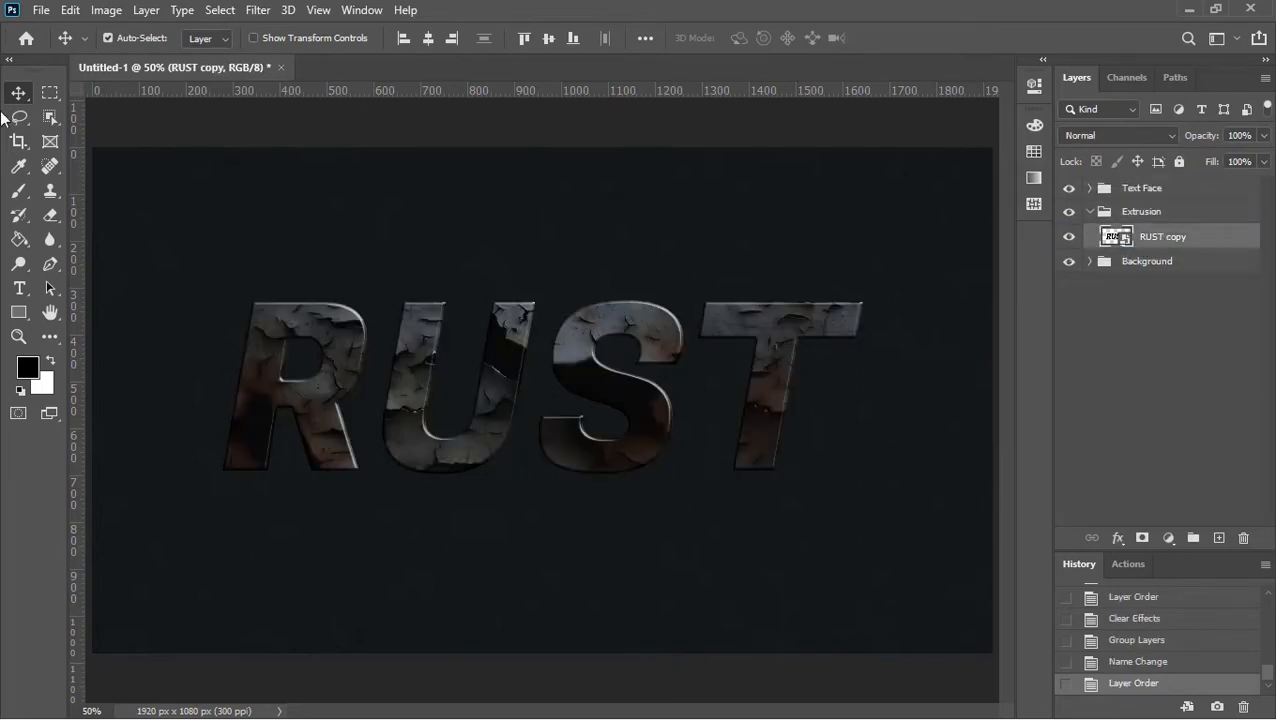
key("alt")
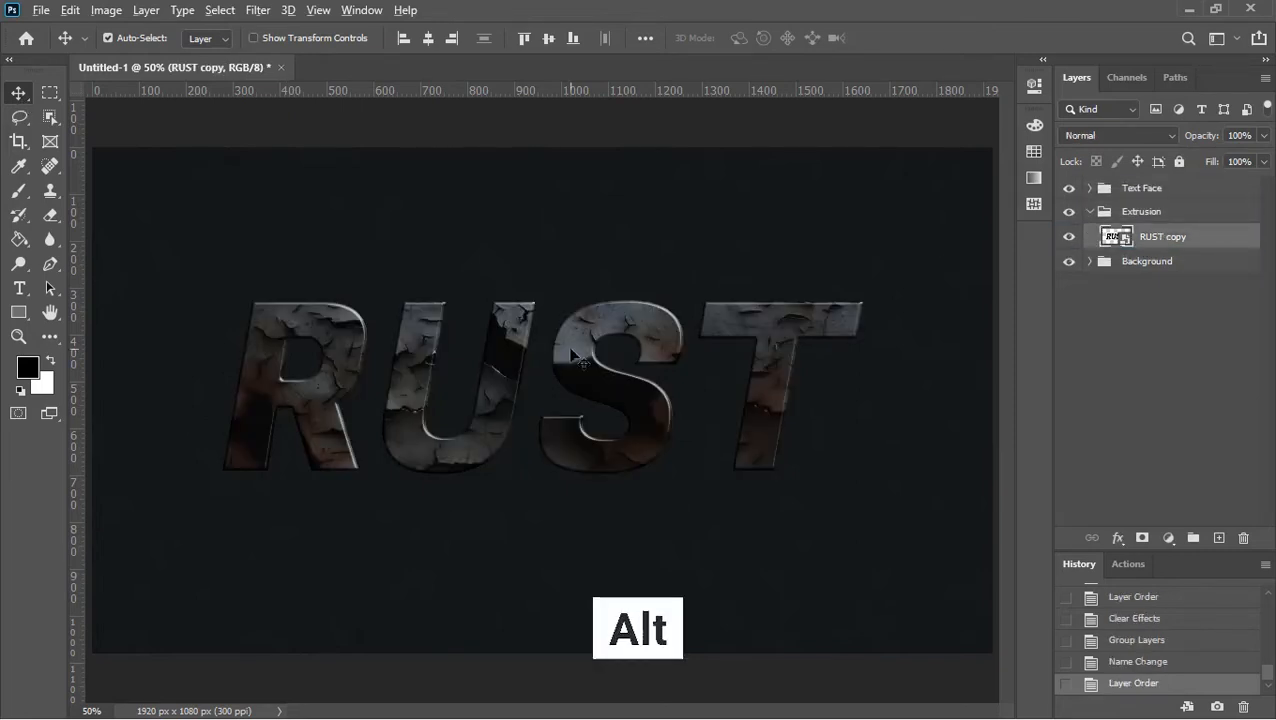
key("alt+Down")
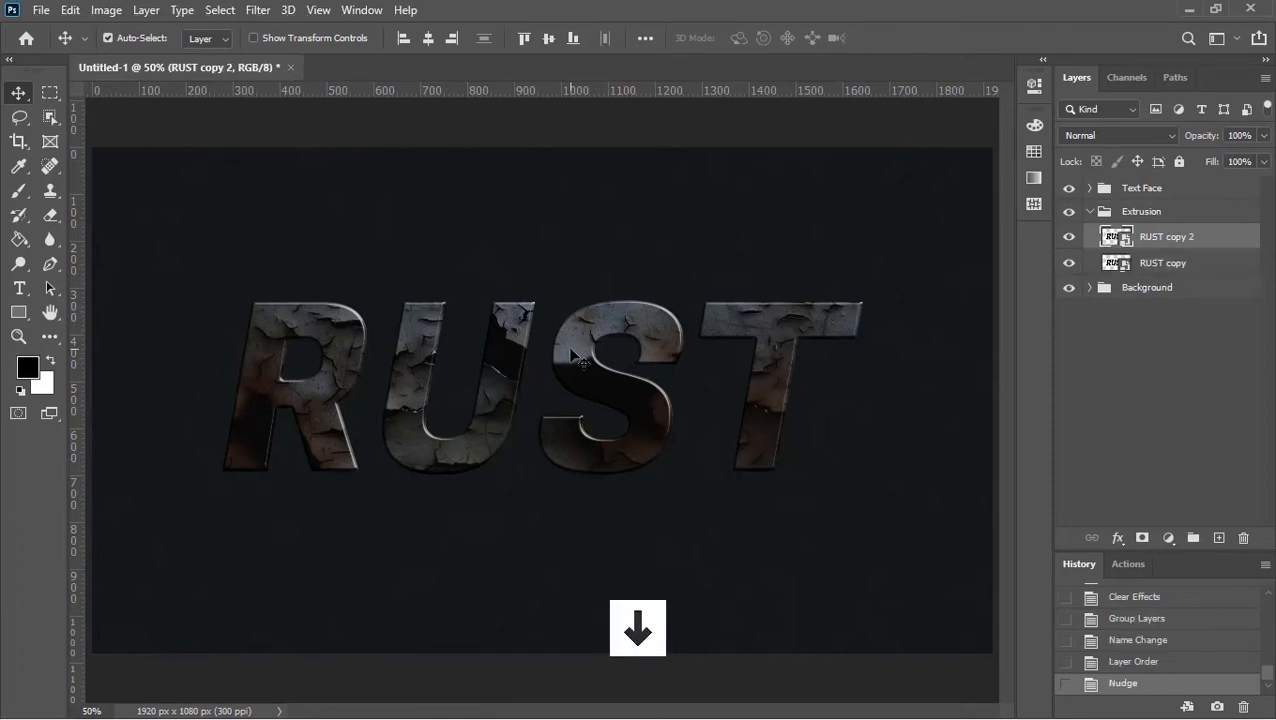
key("Down")
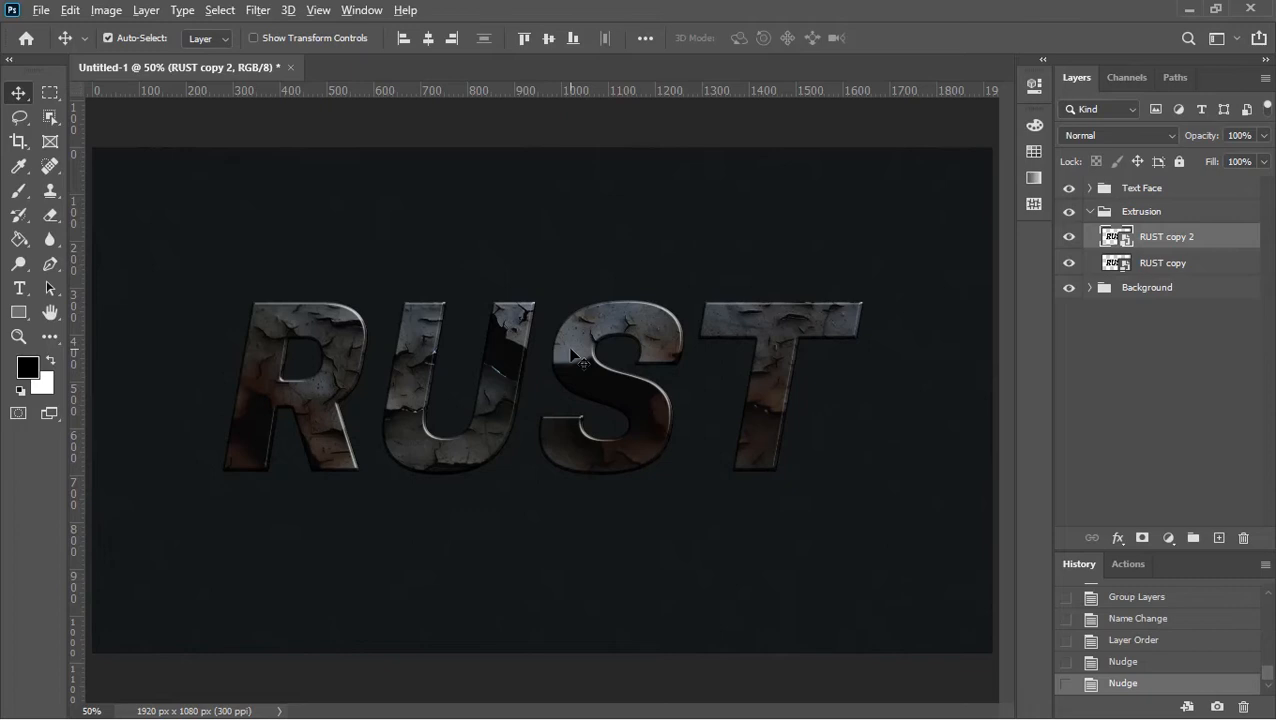
key("alt+Down")
key("Down")
key("alt+Down")
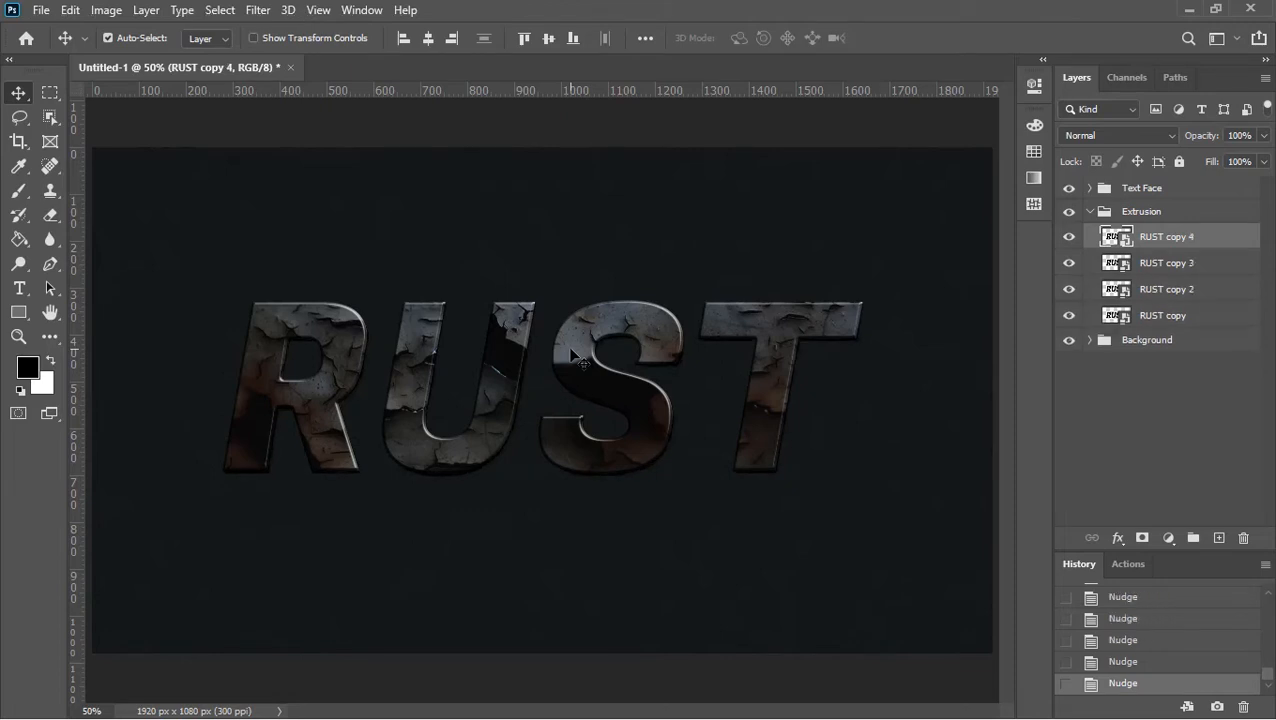
key("alt+Down")
key("alt+Down")
key("alt+Down")
key("alt+Down")
key("alt+Down")
key("alt+Down")
key("alt+Down")
key("alt+Down")
key("alt+Down")
key("alt+Down")
key("alt+Down")
key("alt+Down")
key("alt+Down")
key("alt+Down")
key("alt+Down")
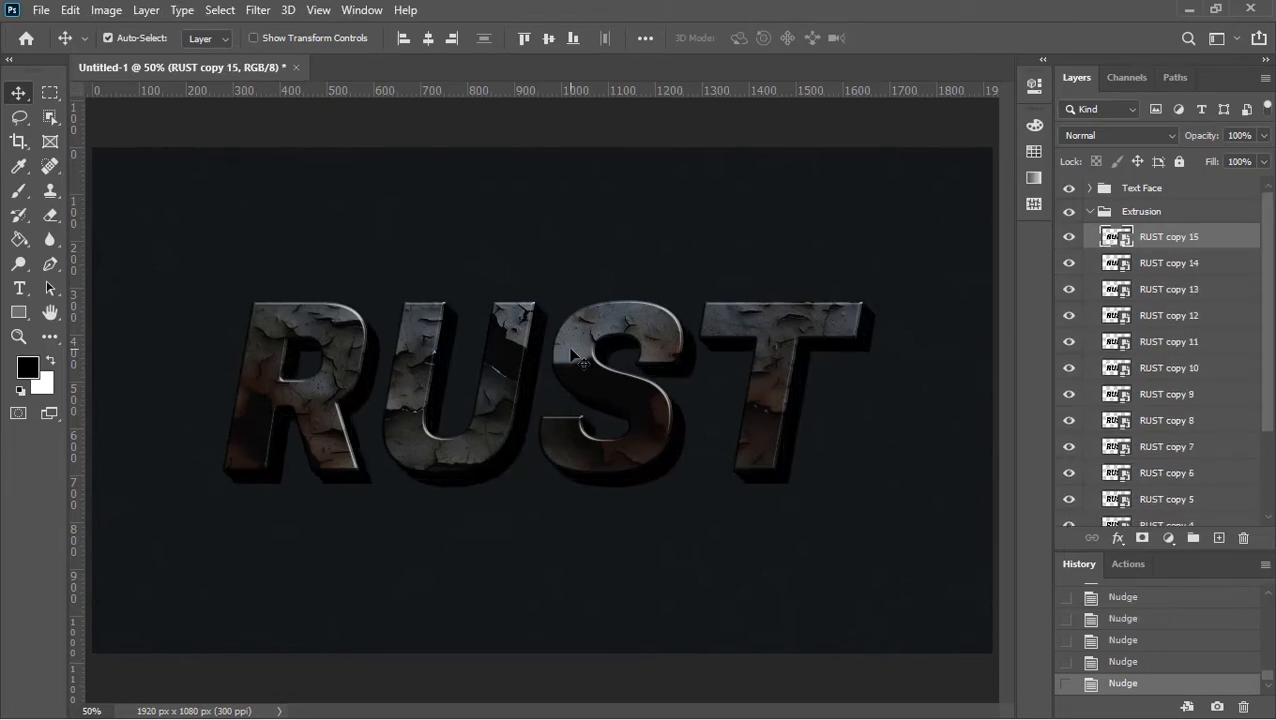
key("alt+Down")
key("alt+Down")
key("alt+Down")
key("alt+Down")
key("alt+Down")
key("alt+Down")
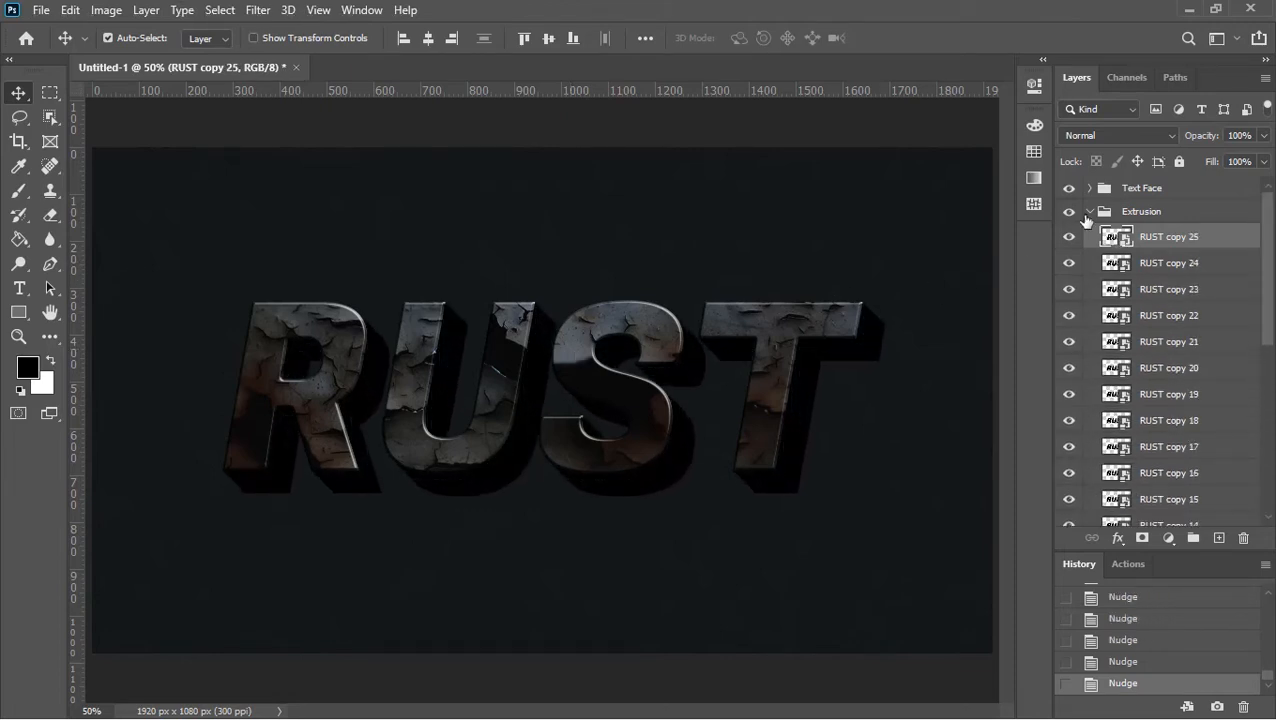
left_click(1090, 213)
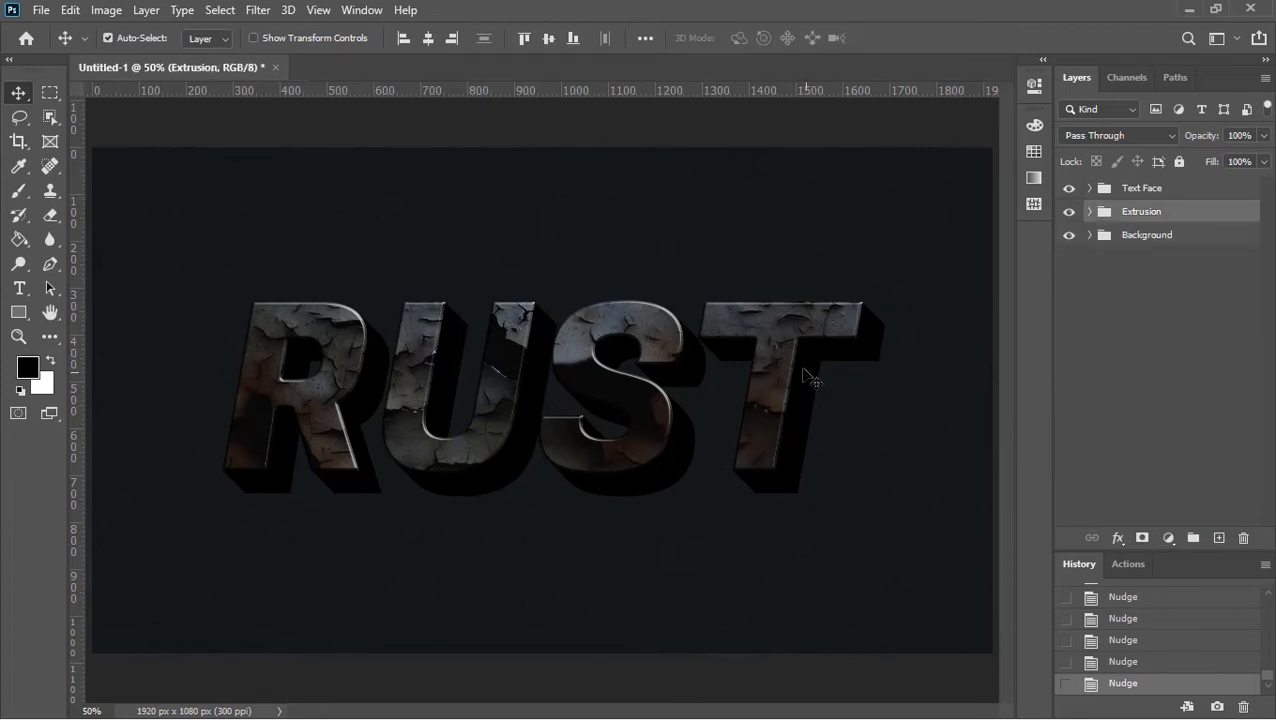
Duplicate the Texture layer, place the copy between the Text Face and Extrusion groups, and clip it to Extrusion.
left_click(1090, 188)
left_click(1170, 219)
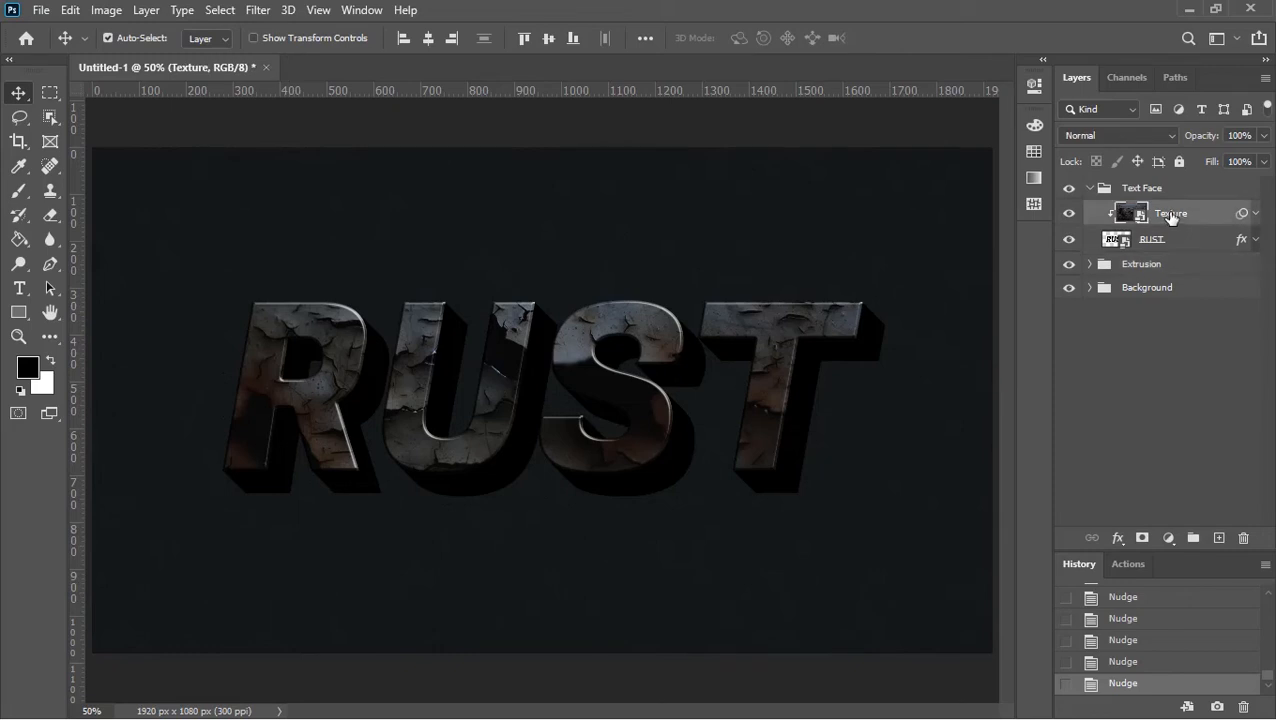
mouse_move(1178, 217)
left_mouse_down()
mouse_move(1110, 184)
mouse_move(1158, 228)
left_mouse_up()
left_click(1090, 216)
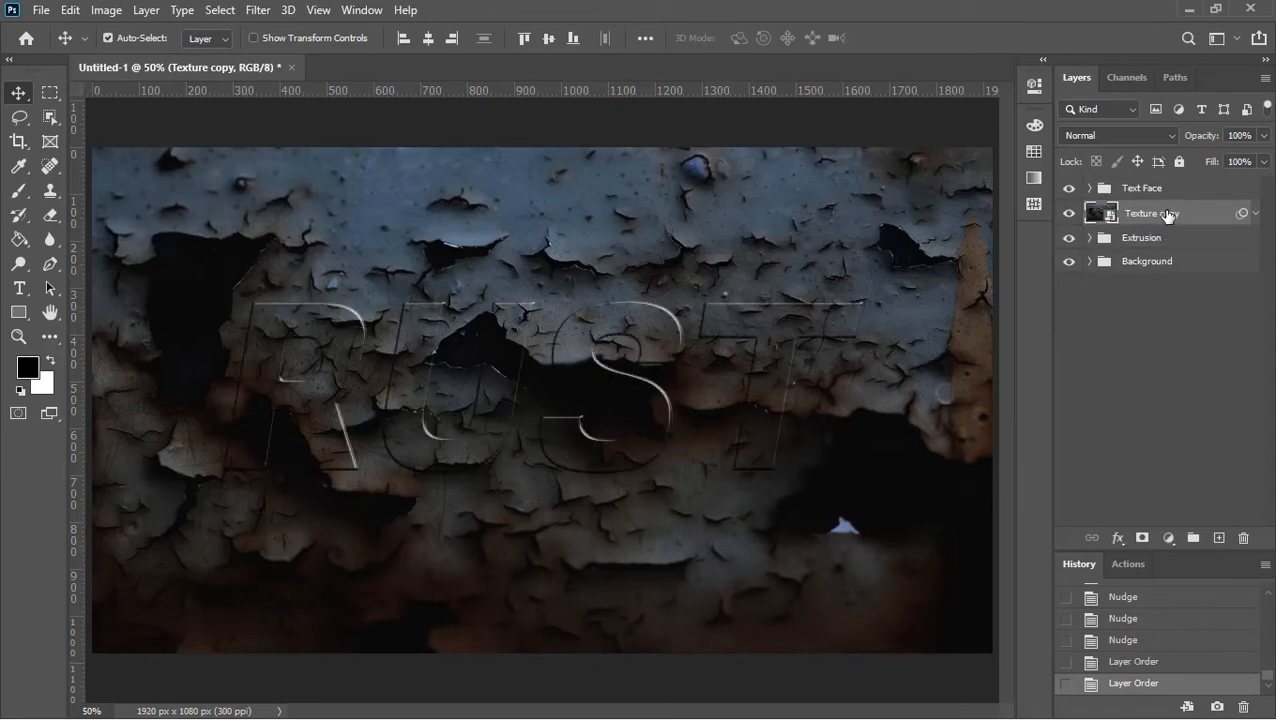
right_click(1168, 215)
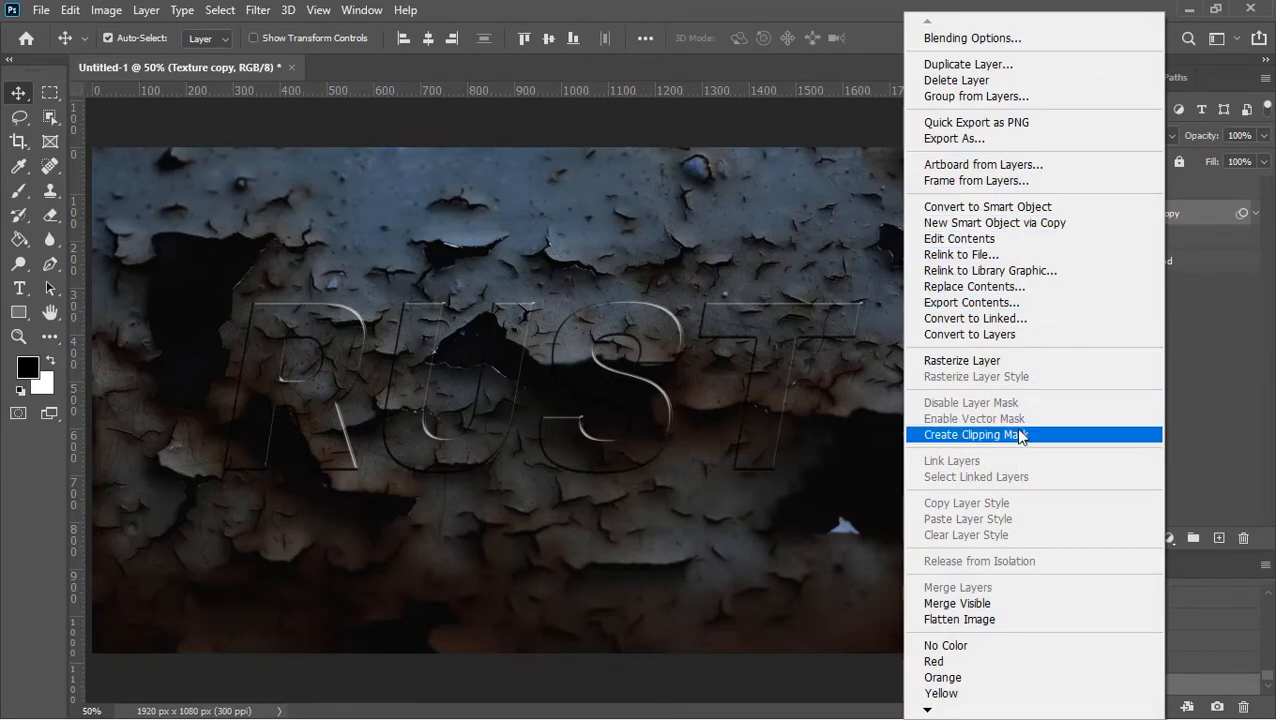
left_click(1019, 434)
Darken the Texture copy by setting its Levels smart filter's midtone input to 0.09.
left_click(1256, 214)
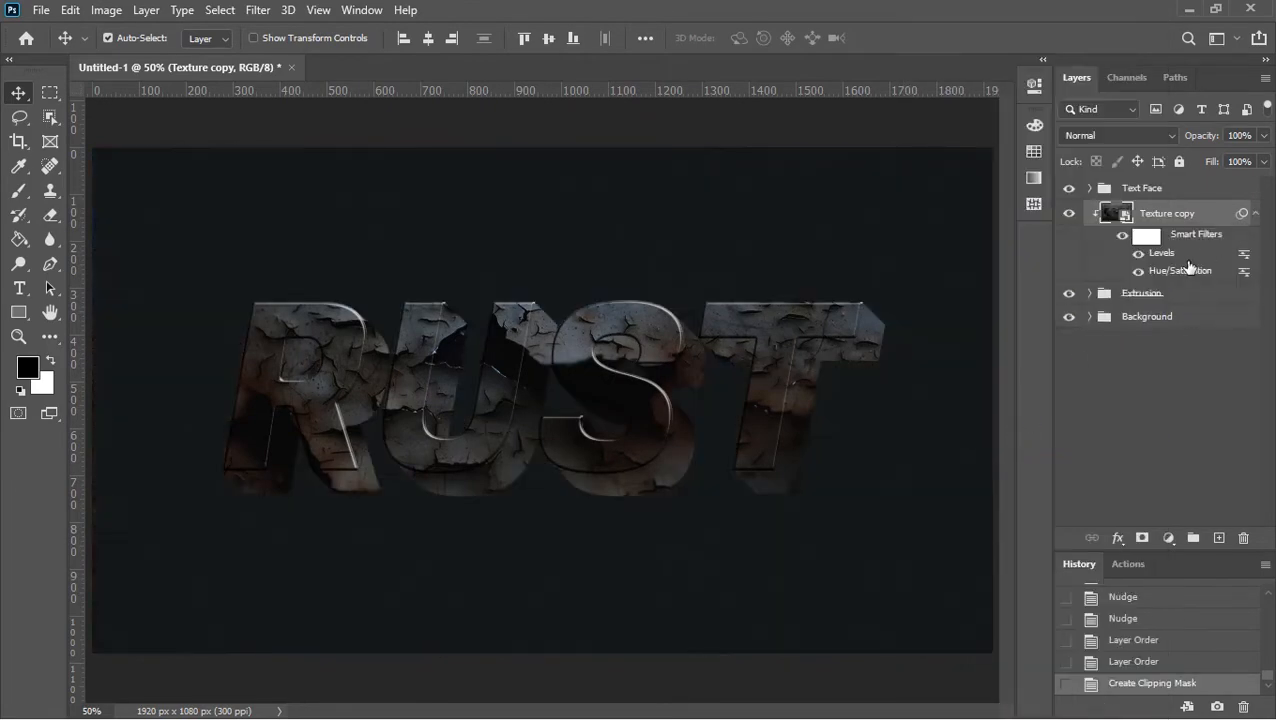
double_click(1162, 253)
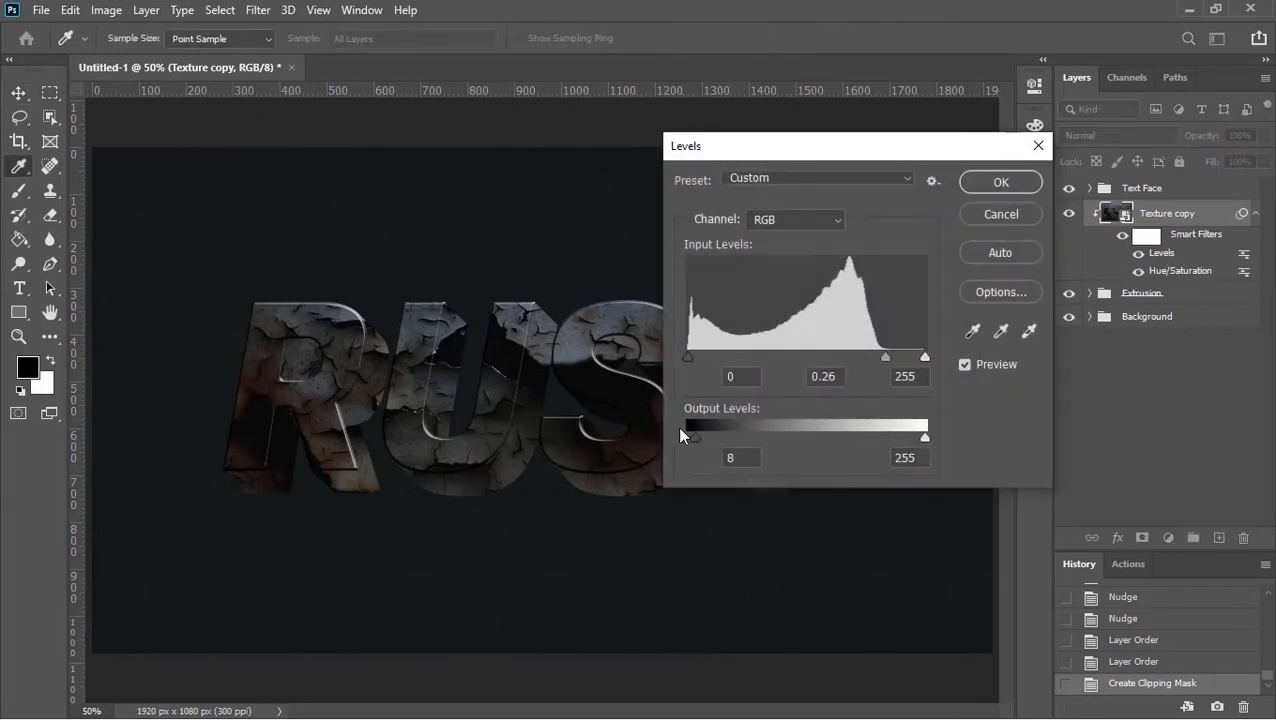
left_click_drag(891, 362, 909, 358)
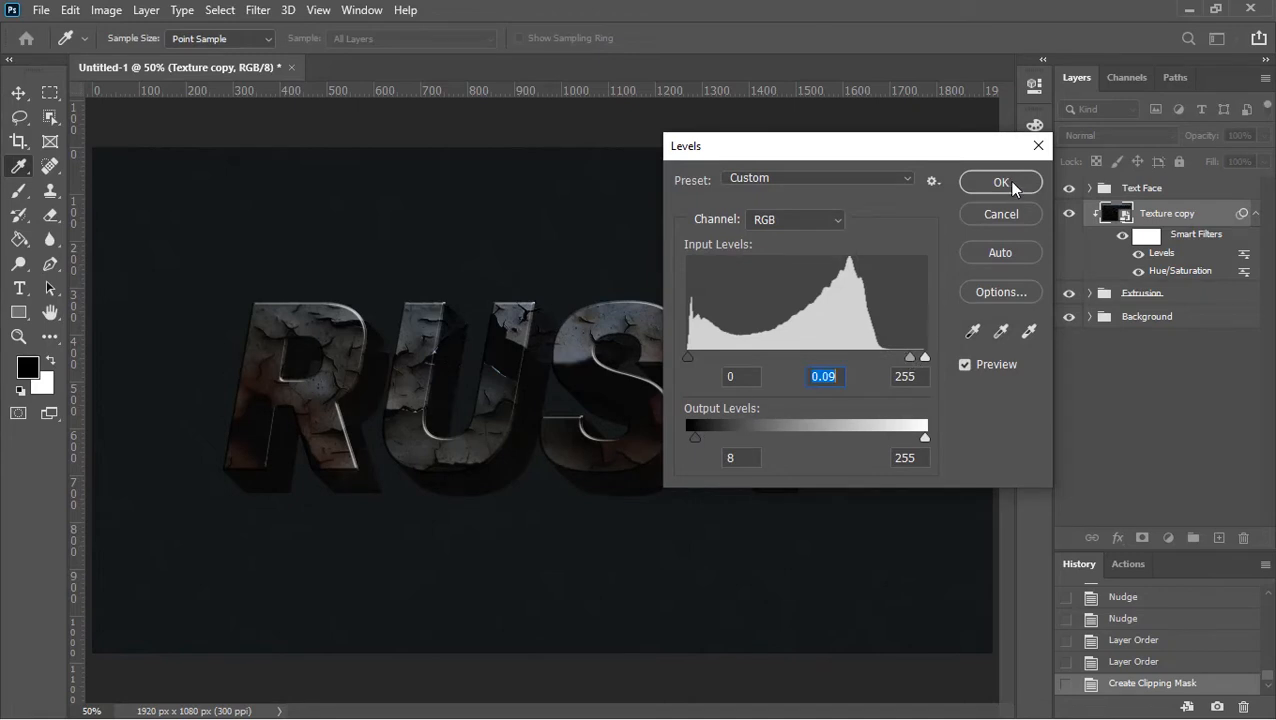
left_click(1004, 182)
left_click(1256, 213)
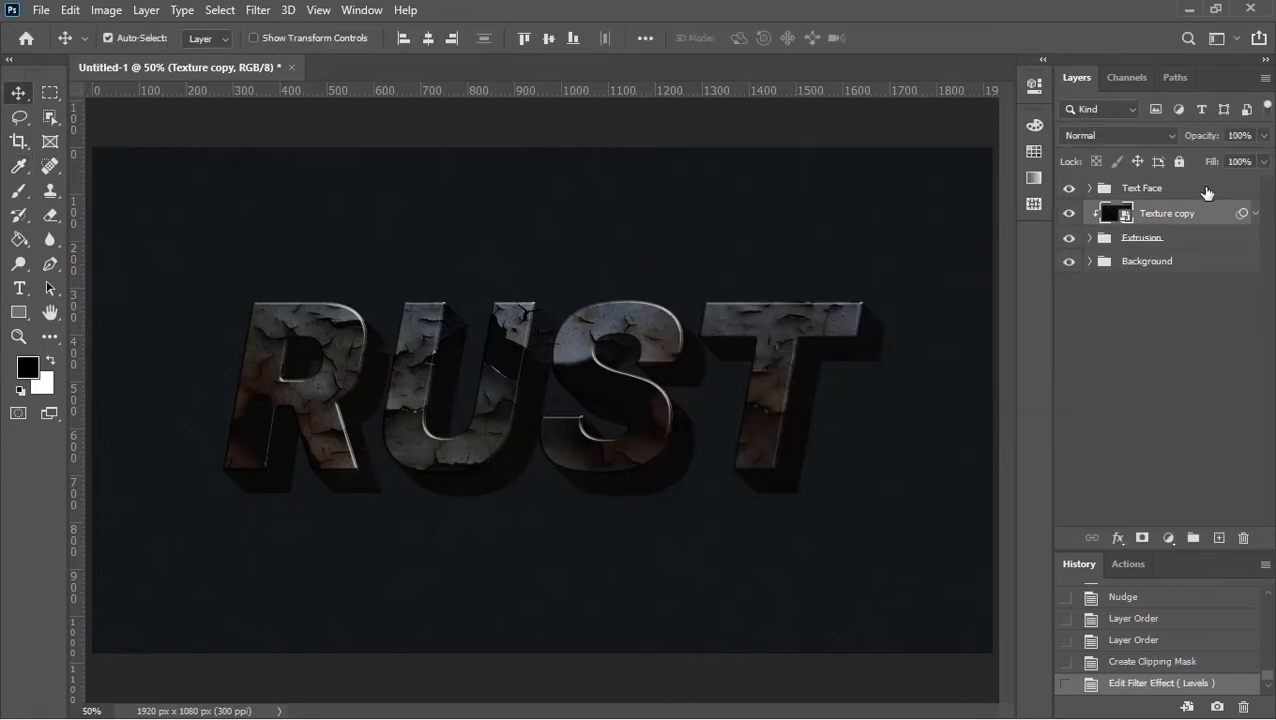
Add a white solid color fill layer above the Text Face group.
left_click(1205, 189)
left_click(1167, 538)
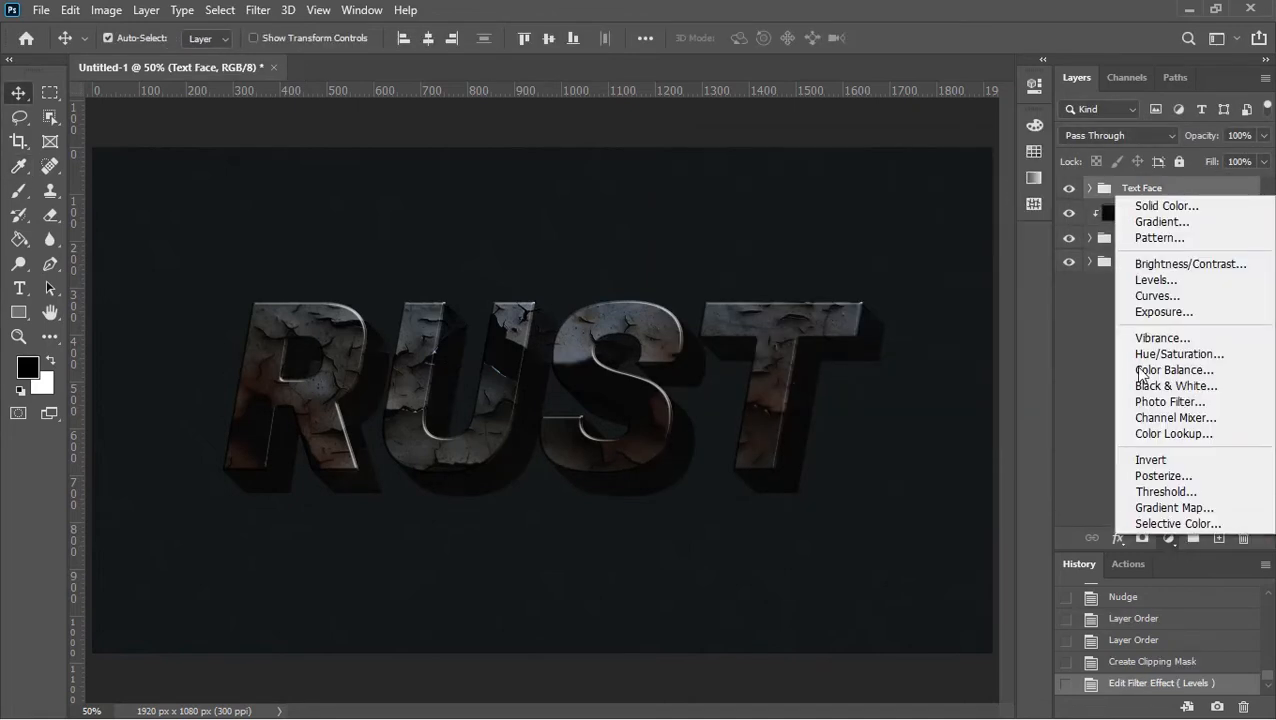
left_click(1150, 207)
left_click_drag(771, 199, 726, 171)
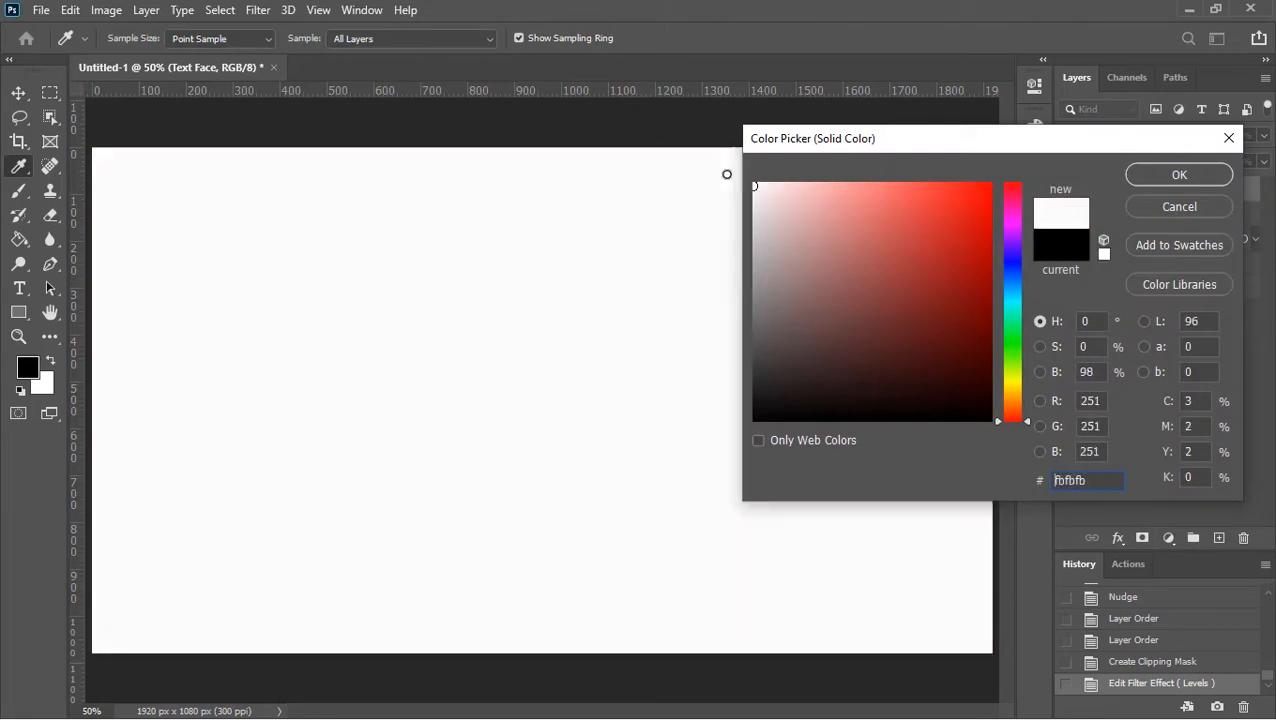
left_click(1195, 179)
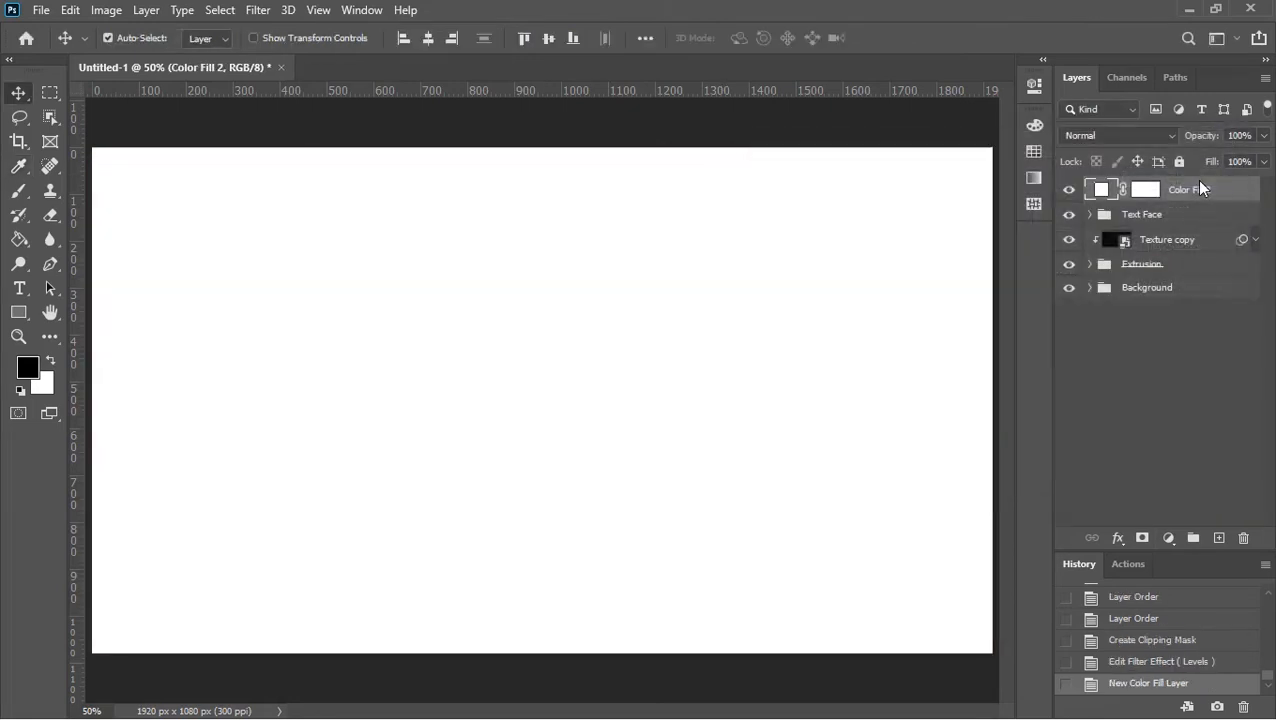
Invert the white fill layer's mask and paint one soft 600 px white spot at the middle of the canvas.
left_click(1150, 192)
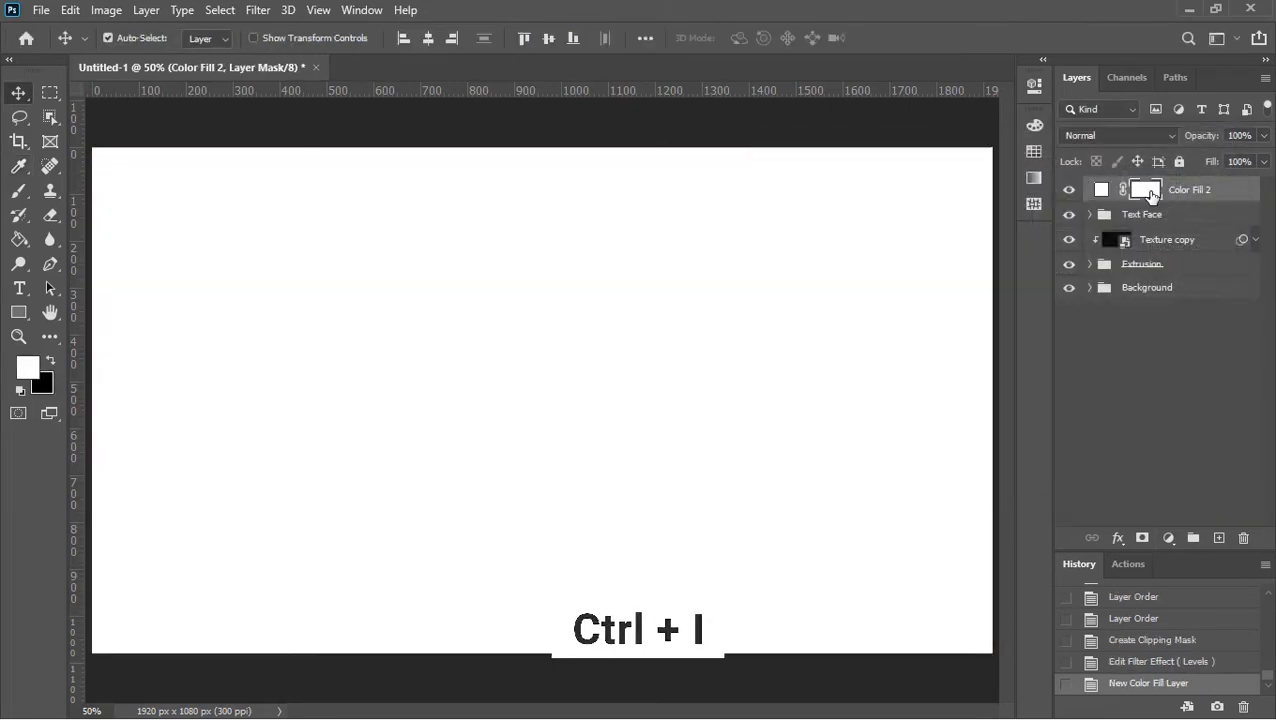
key("ctrl+i")
left_click(18, 190)
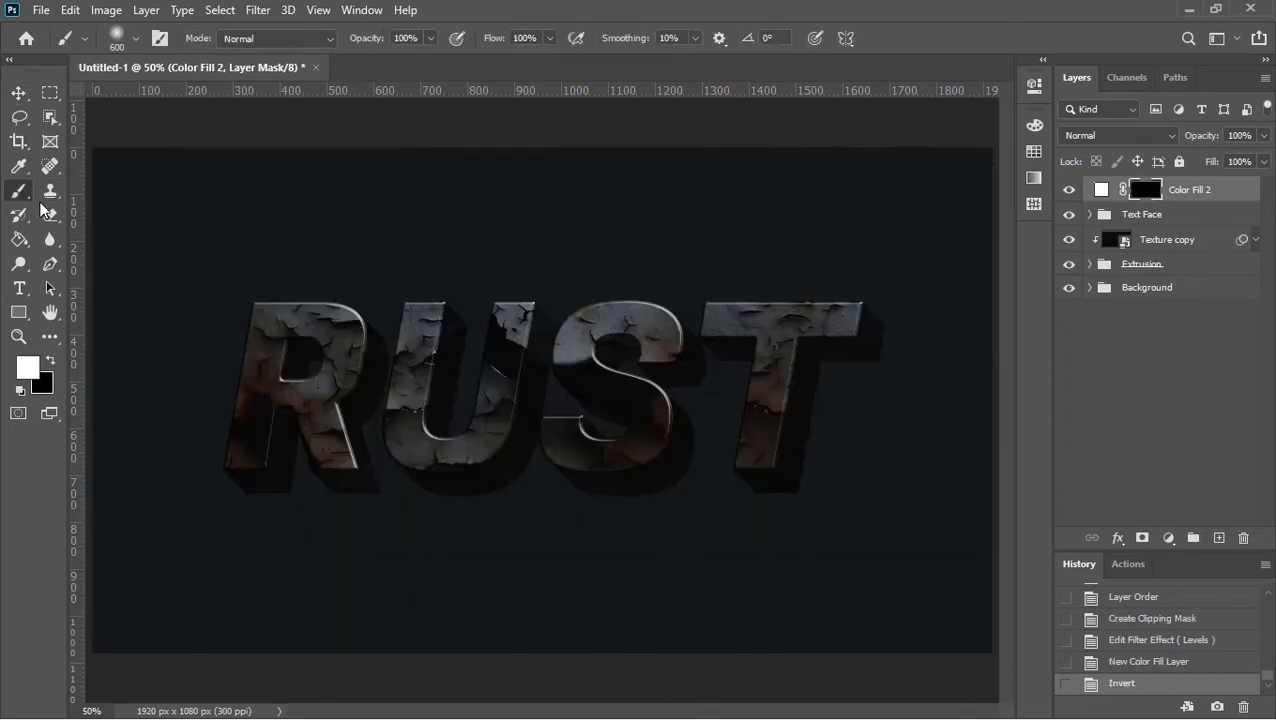
left_click(564, 400)
key("v")
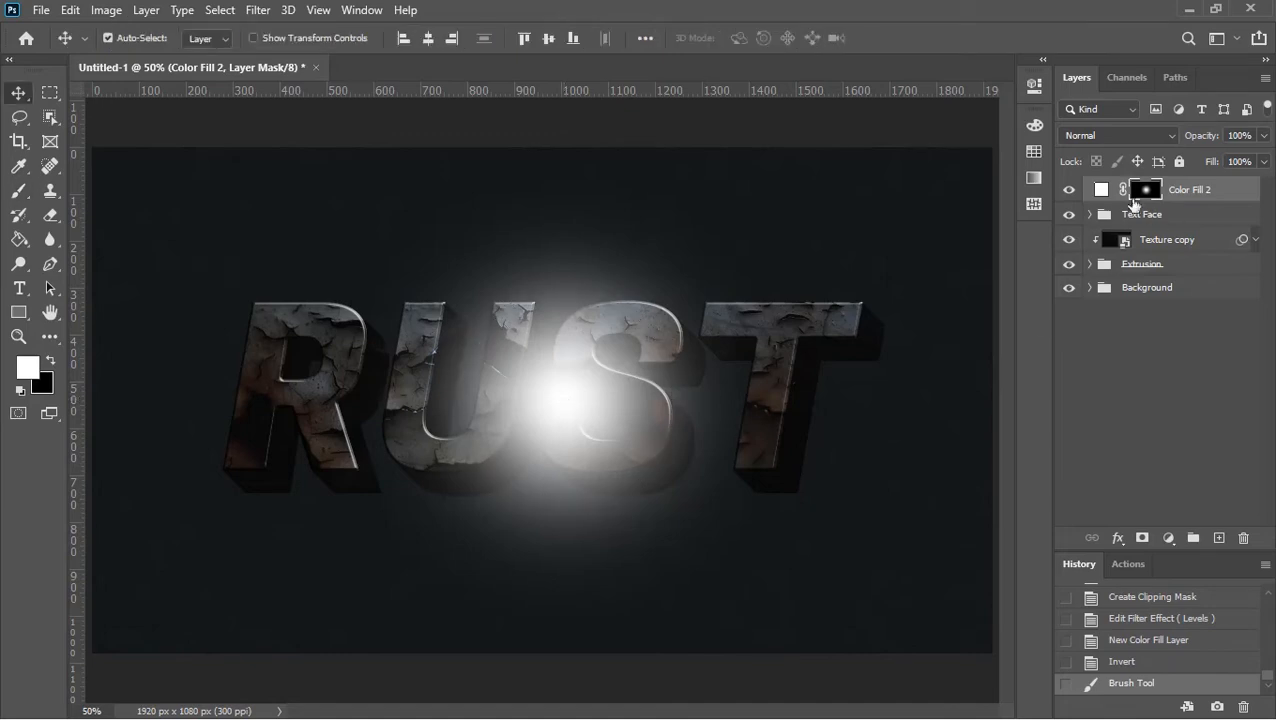
Unlink the mask of Color Fill 2 and set the layer to Color Dodge blending with 60% fill.
left_click(1122, 189)
left_click(1118, 135)
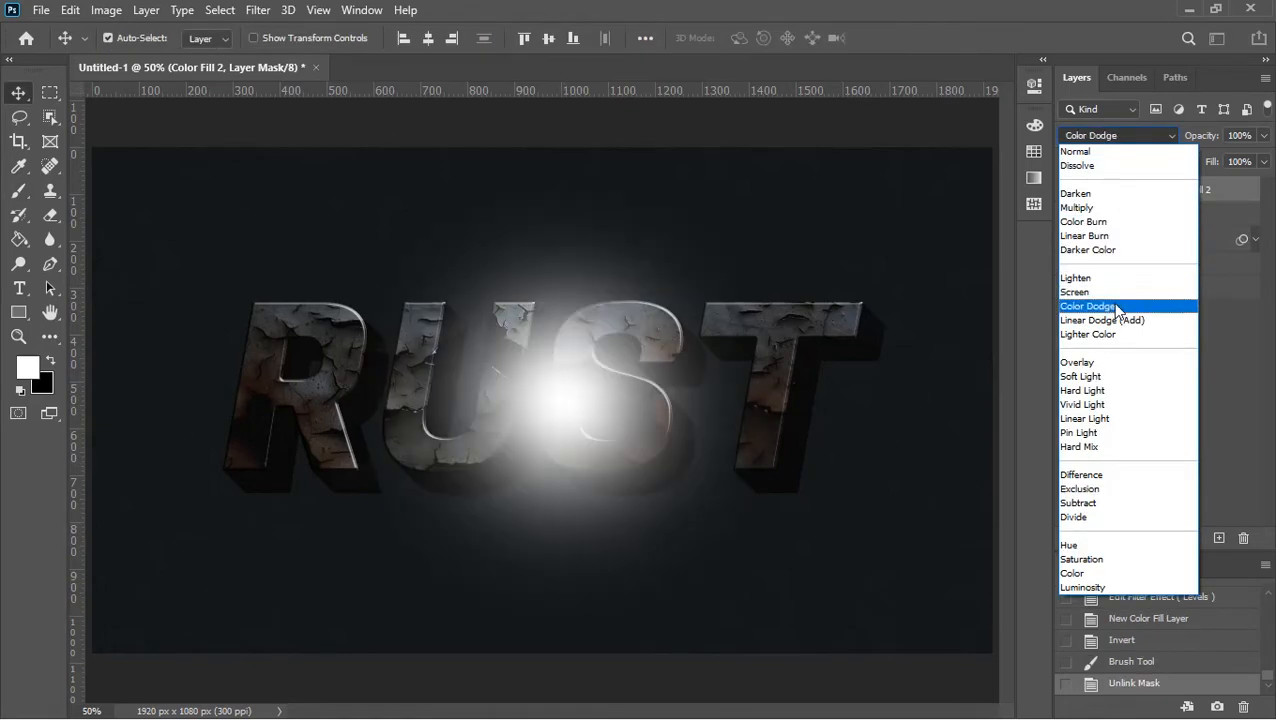
left_click(1112, 305)
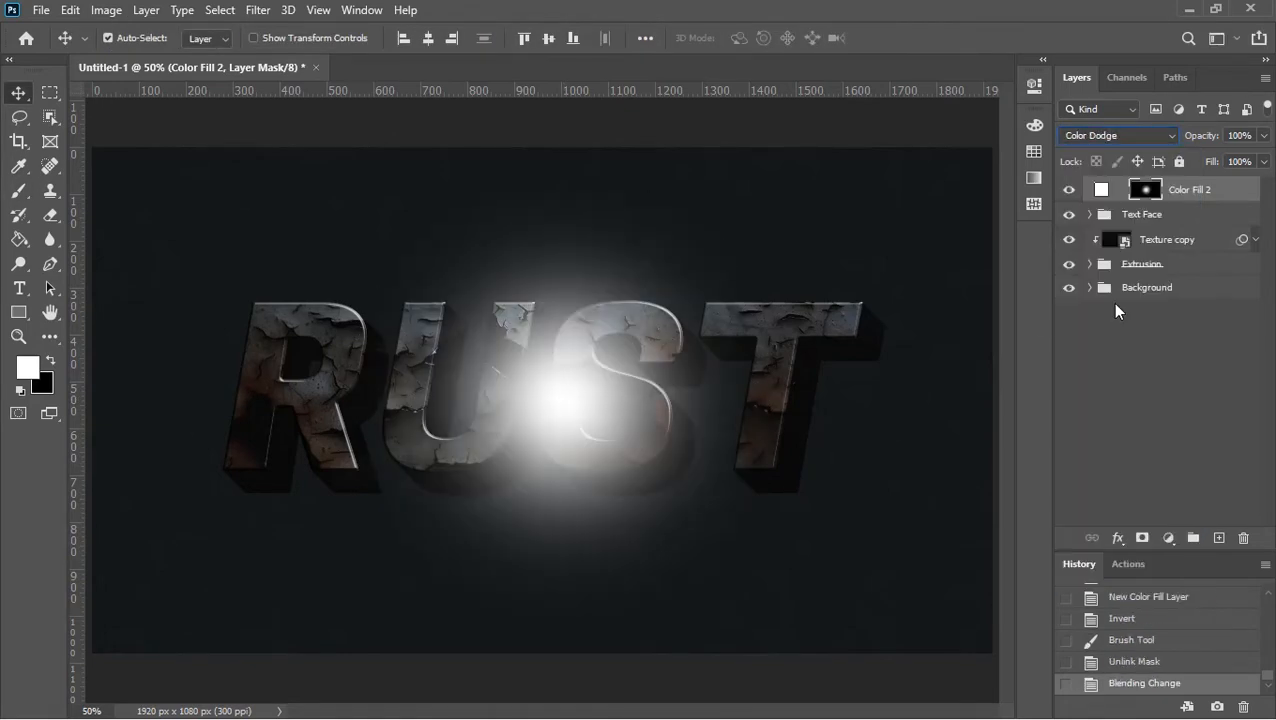
left_click(1265, 162)
left_click(1236, 184)
double_click(1246, 161)
type("60")
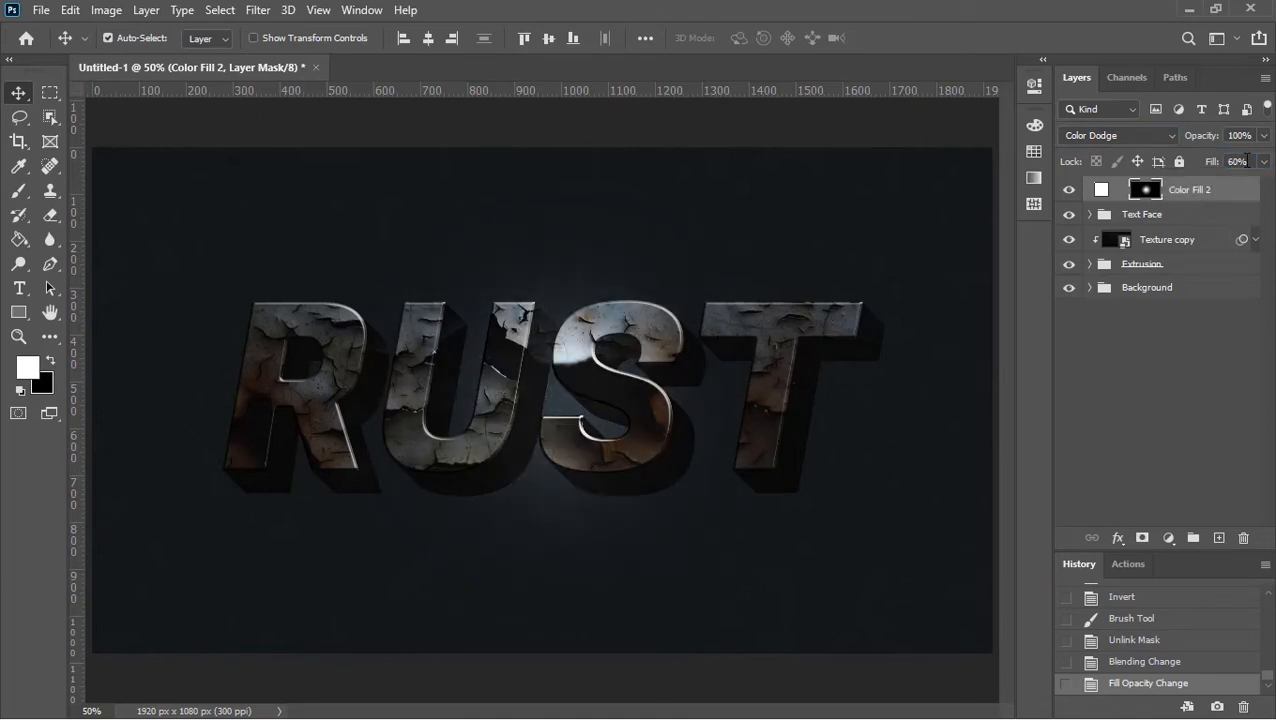
Enlarge the glow in the Color Fill 2 mask and move it to the canvas's upper-right corner.
key("ctrl+0")
key("ctrl+t")
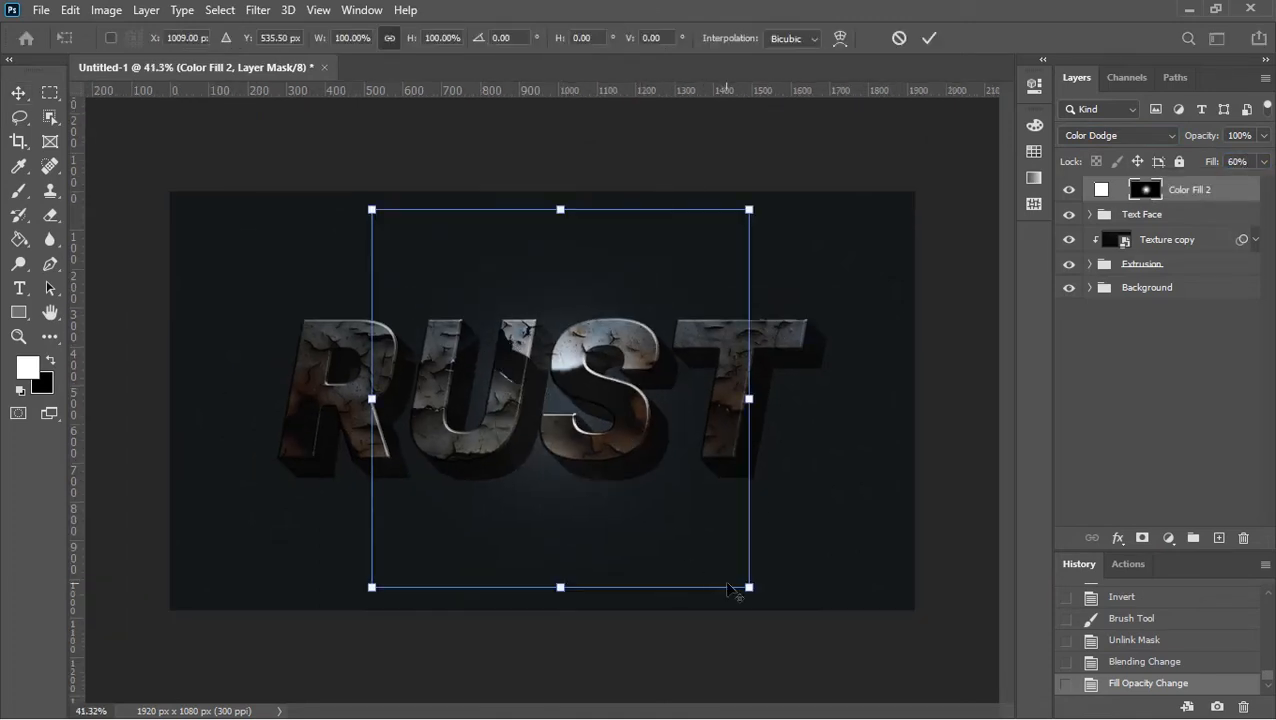
left_click_drag(733, 590, 861, 717)
left_click_drag(520, 490, 823, 314)
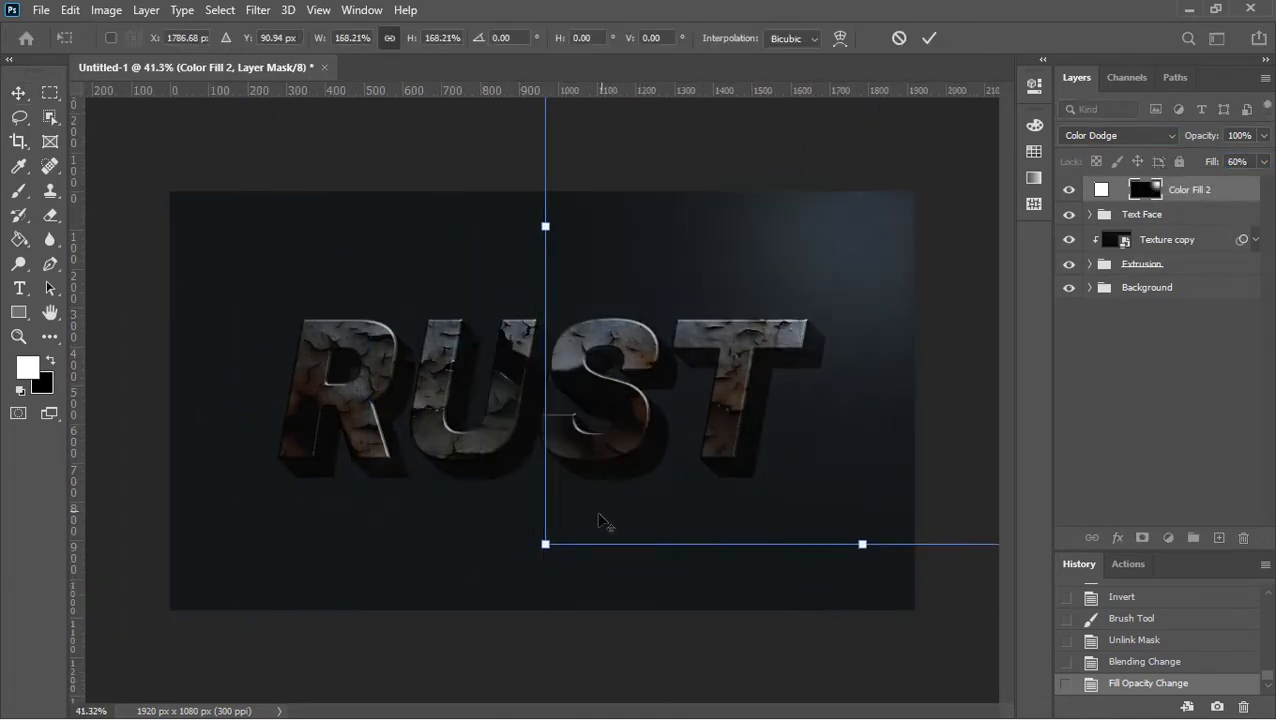
left_click_drag(544, 544, 530, 558)
key("Return")
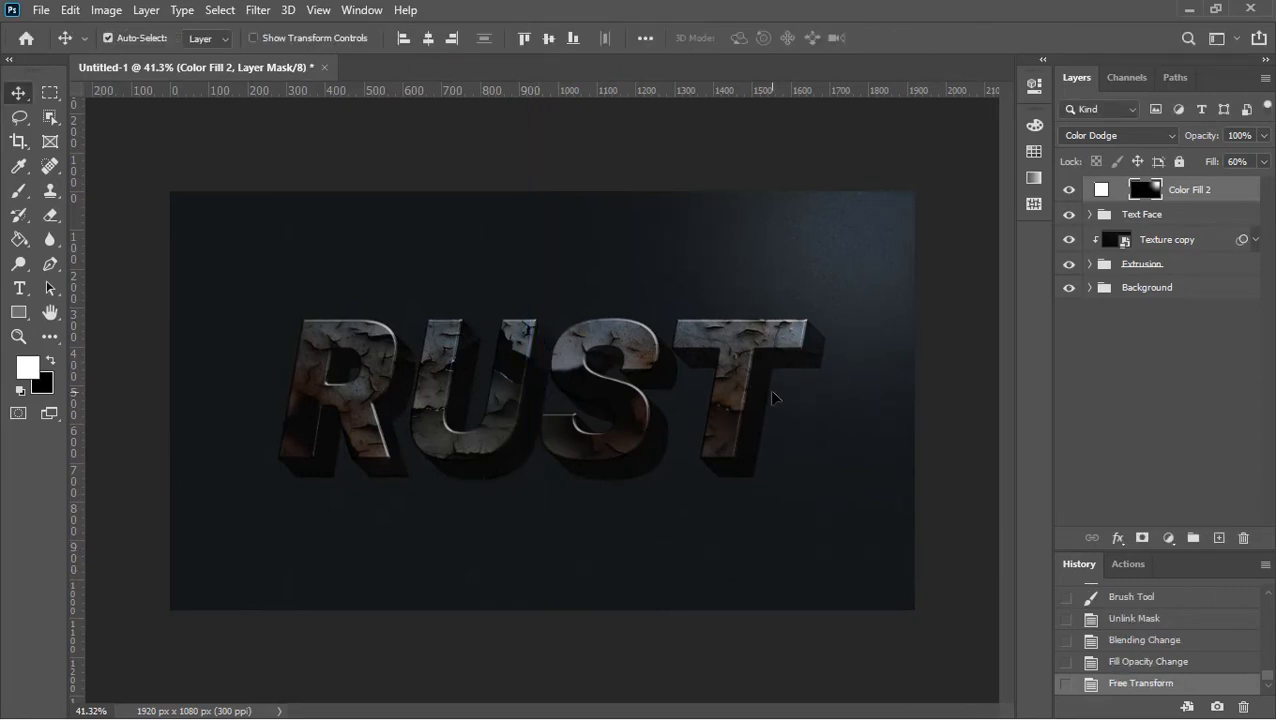
Add a new layer above Color Fill 2 and fill it with black.
left_click(1219, 538)
key("d")
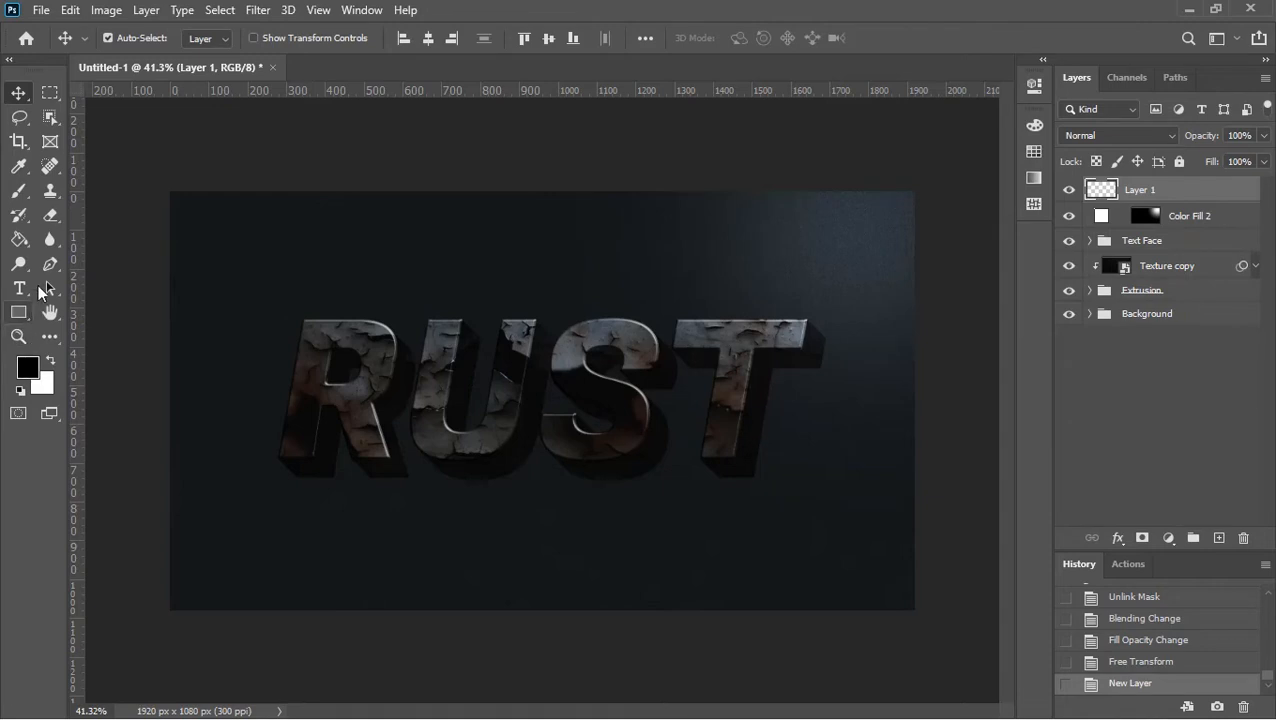
left_click(19, 241)
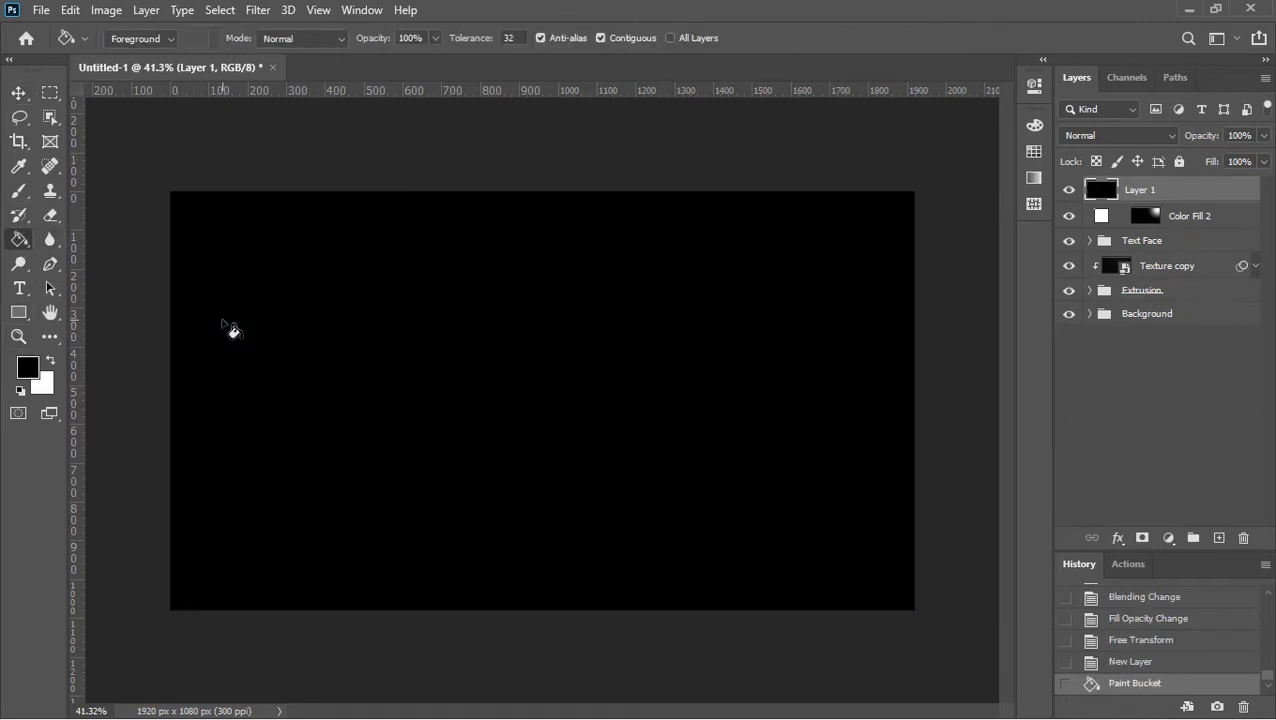
left_click(228, 330)
Select nine full-height vertical strips of varying widths across the black layer as one combined rectangular selection.
left_click(50, 93)
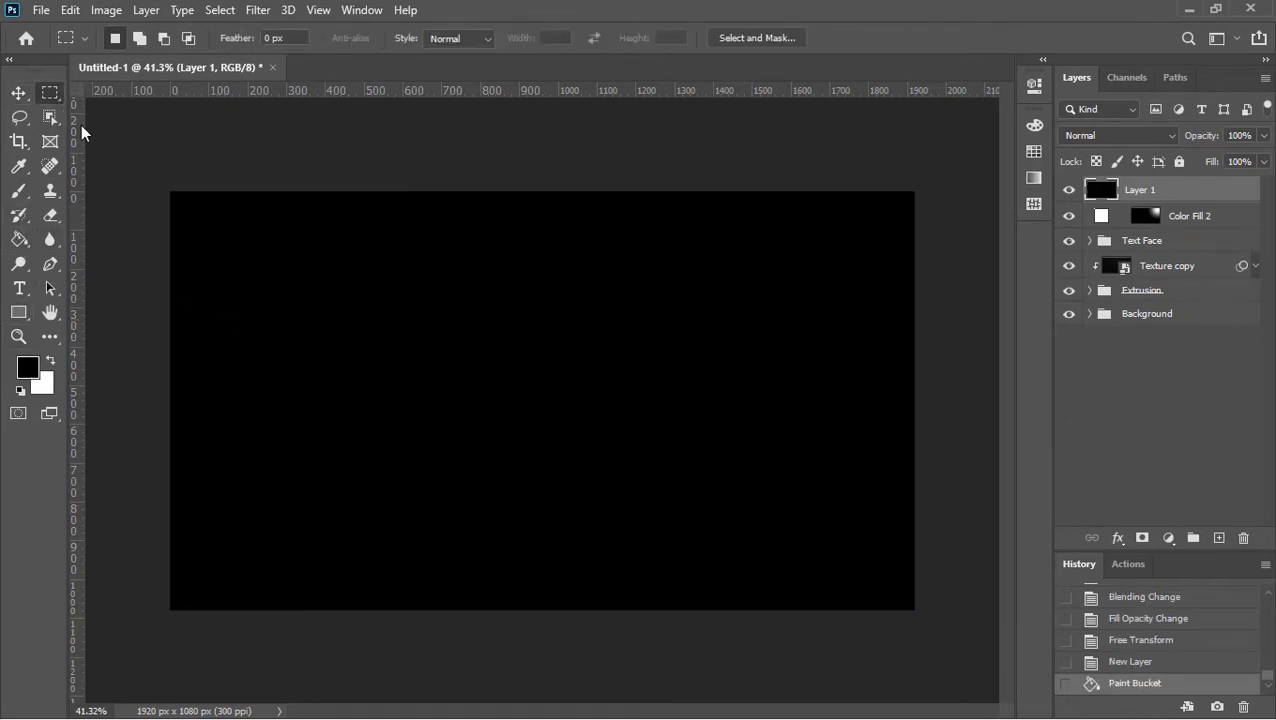
left_click_drag(172, 210, 238, 567)
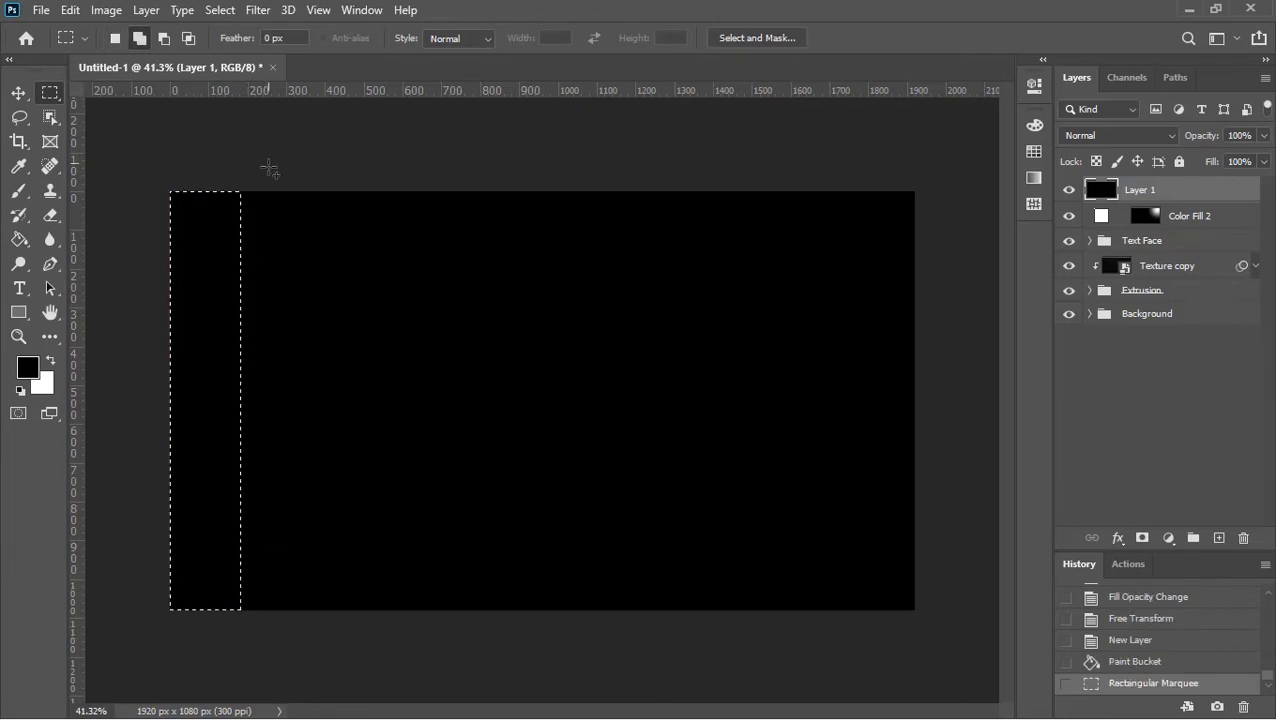
left_click_drag(270, 171, 320, 659)
left_click_drag(355, 175, 388, 650)
left_click_drag(433, 175, 472, 650)
left_click_drag(522, 175, 575, 655)
left_click_drag(603, 175, 671, 655)
left_click_drag(693, 175, 763, 690)
left_click_drag(823, 175, 842, 650)
left_click_drag(872, 175, 895, 625)
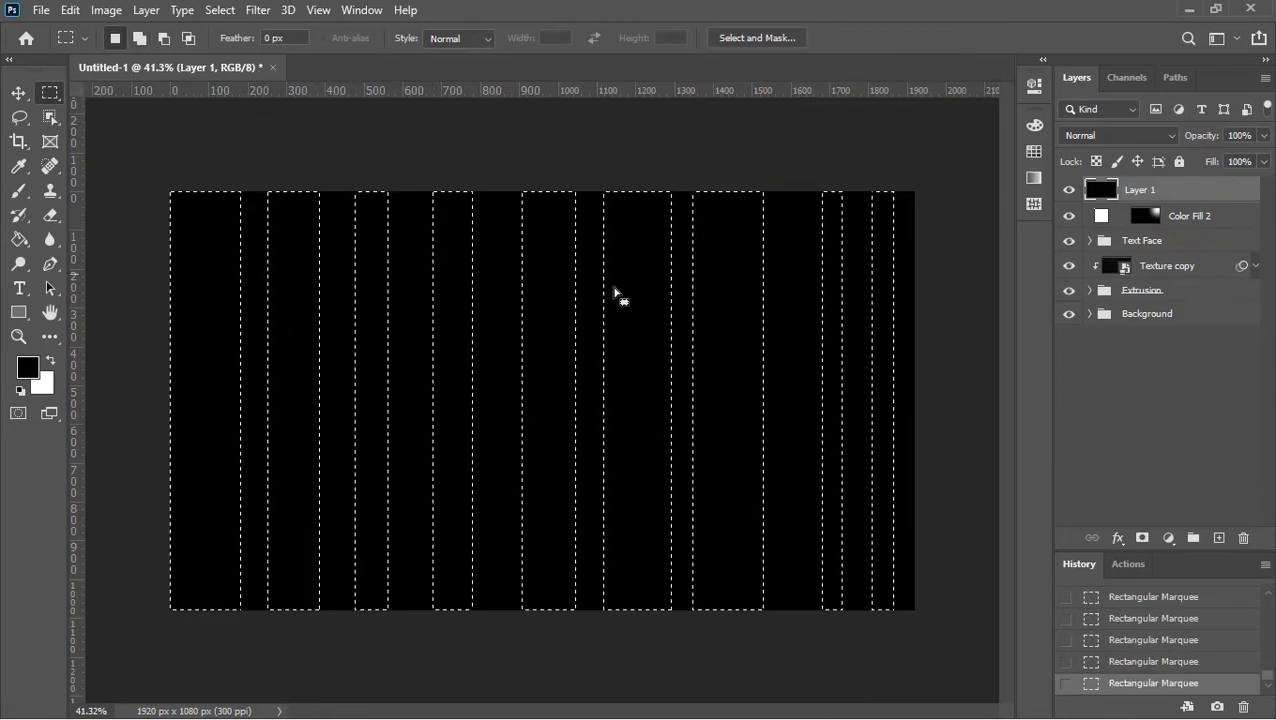
Fill the selected strips with white and clear the selection.
left_click(19, 239)
key("x")
left_click(185, 355)
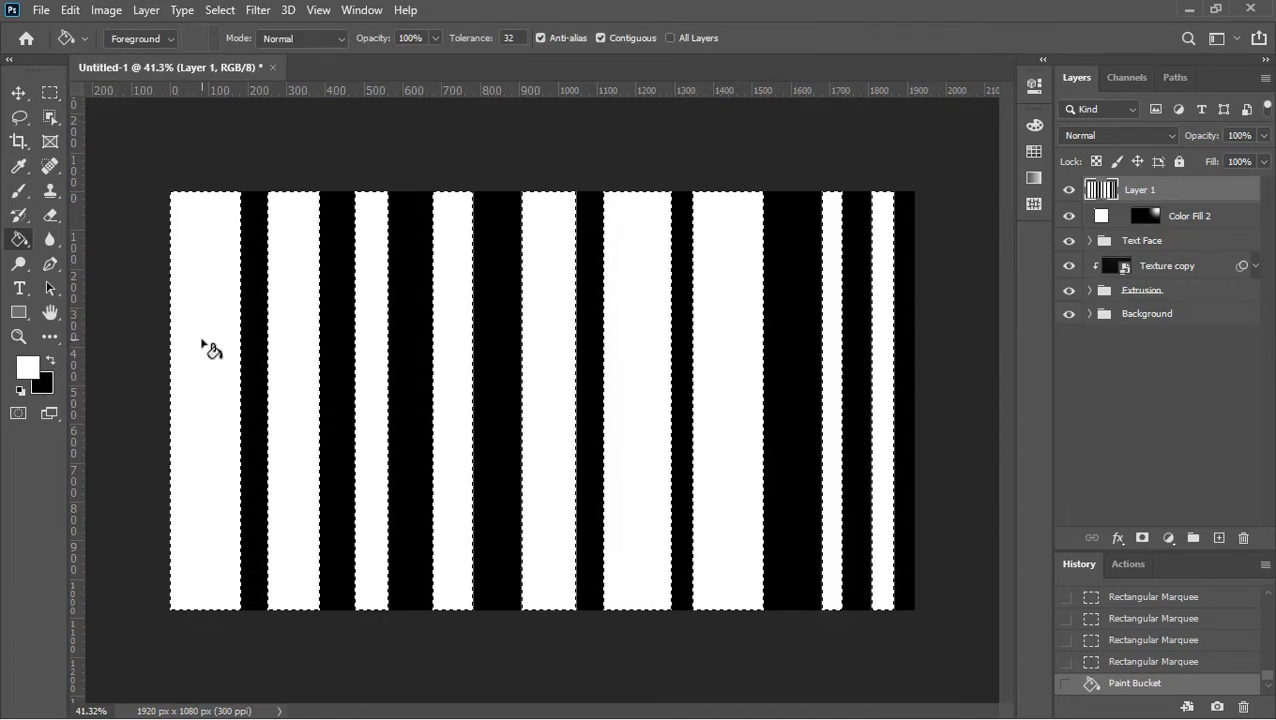
key("ctrl+d")
key("v")
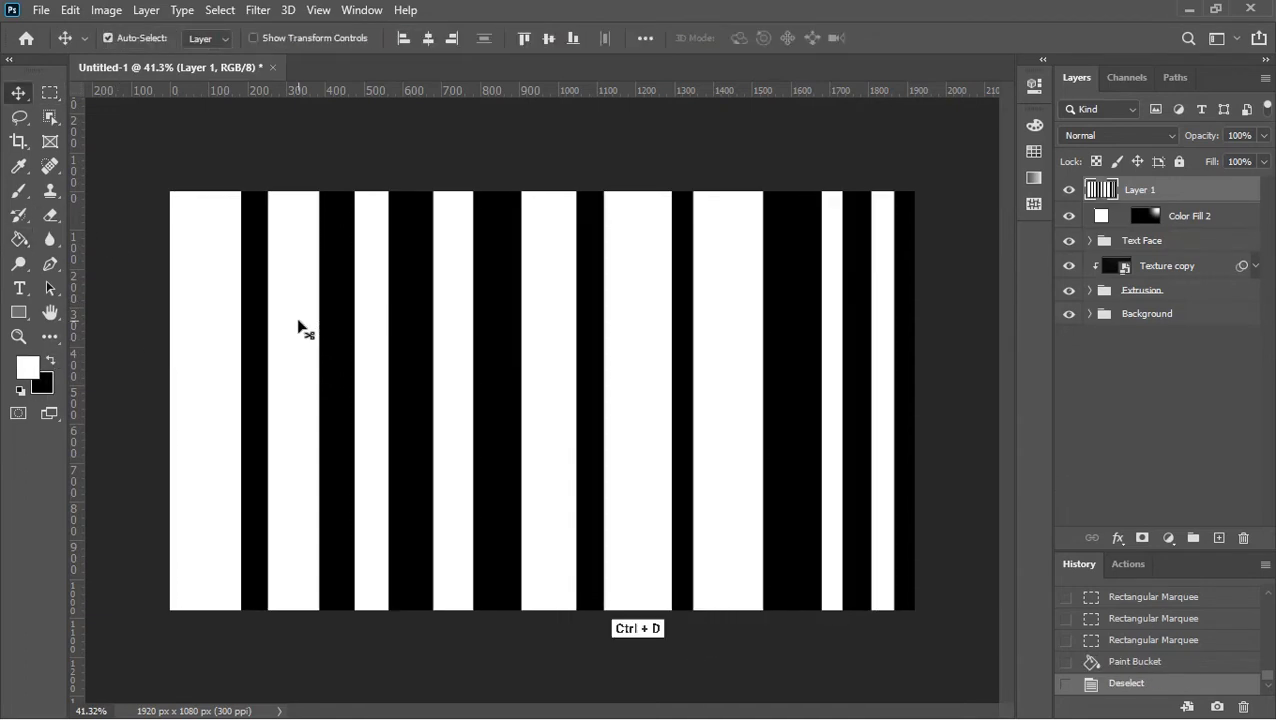
Rename the striped layer Light Rays and convert it to a smart object.
double_click(1142, 190)
type("Light Rays")
key("Return")
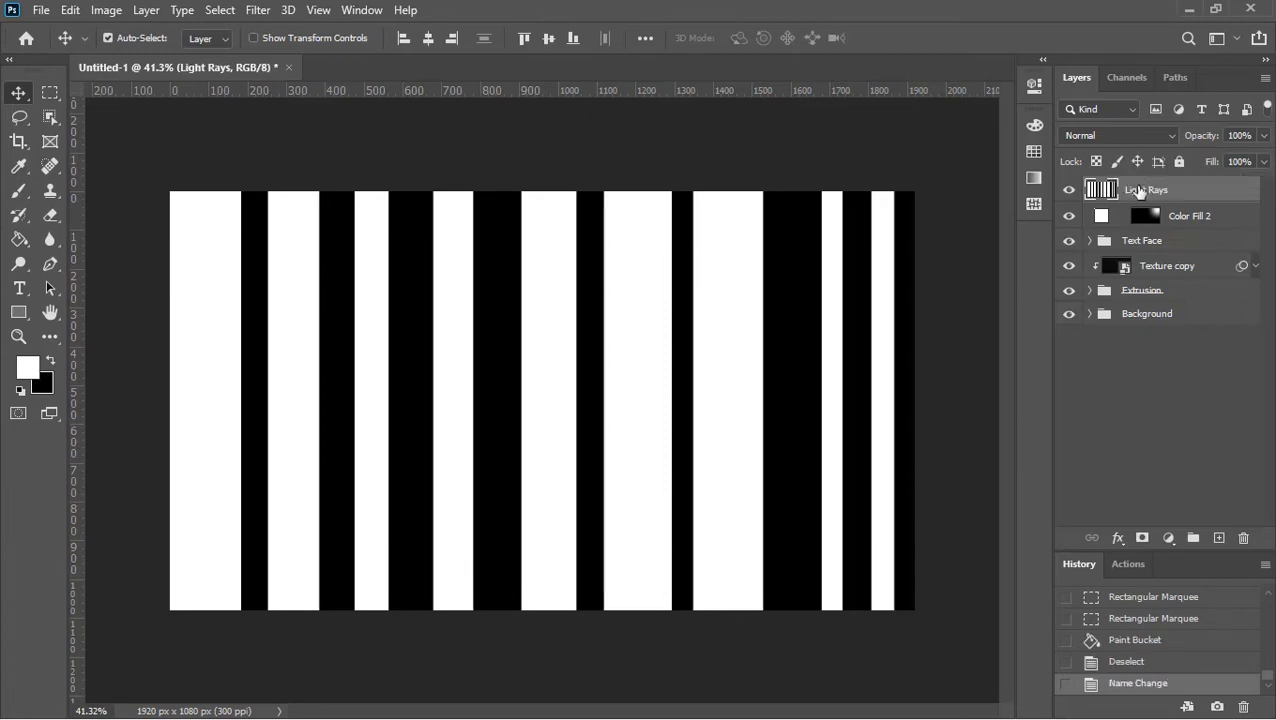
right_click(1140, 192)
left_click(1054, 260)
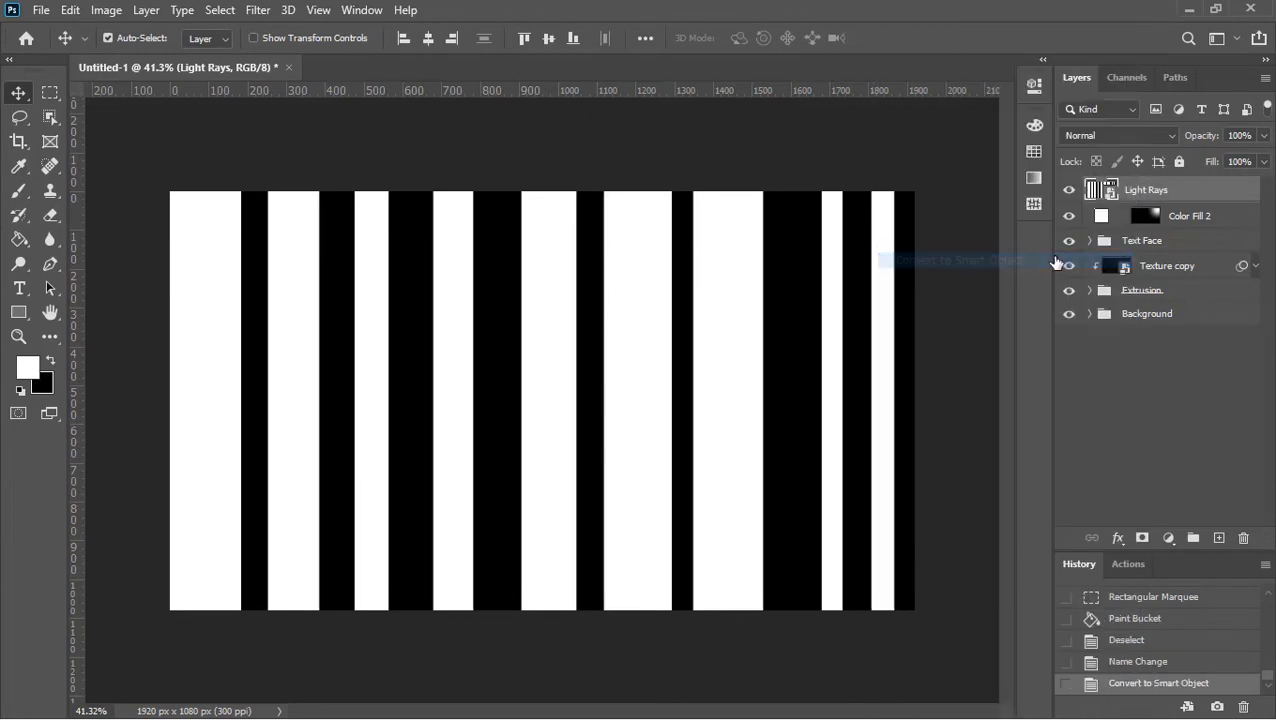
Set the Light Rays layer to Color Dodge blending with 35% fill.
left_click(1113, 135)
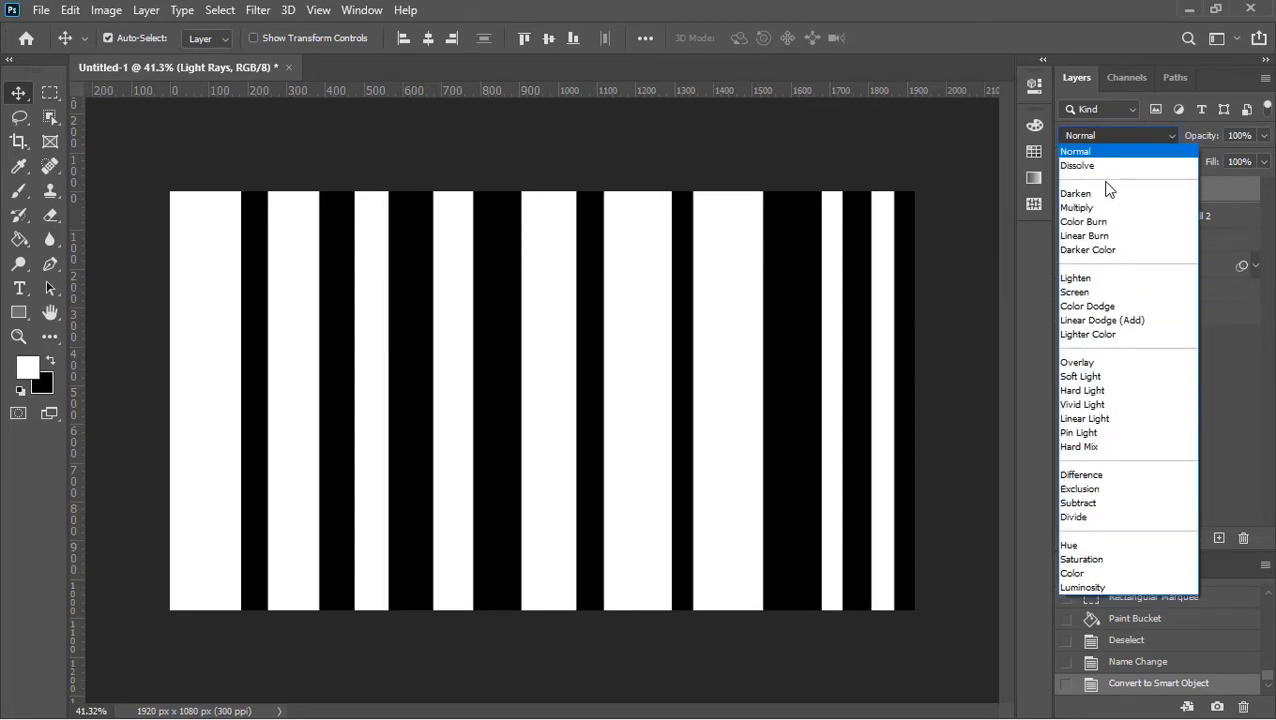
left_click(1090, 306)
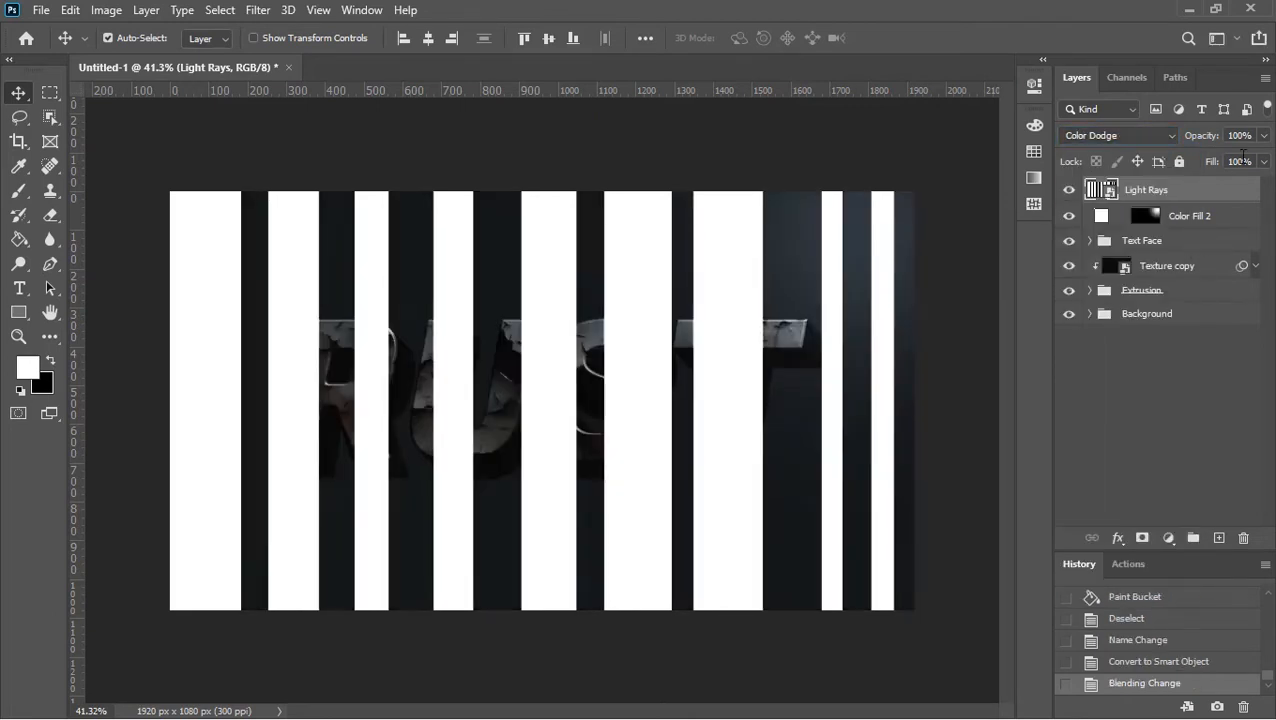
type("35")
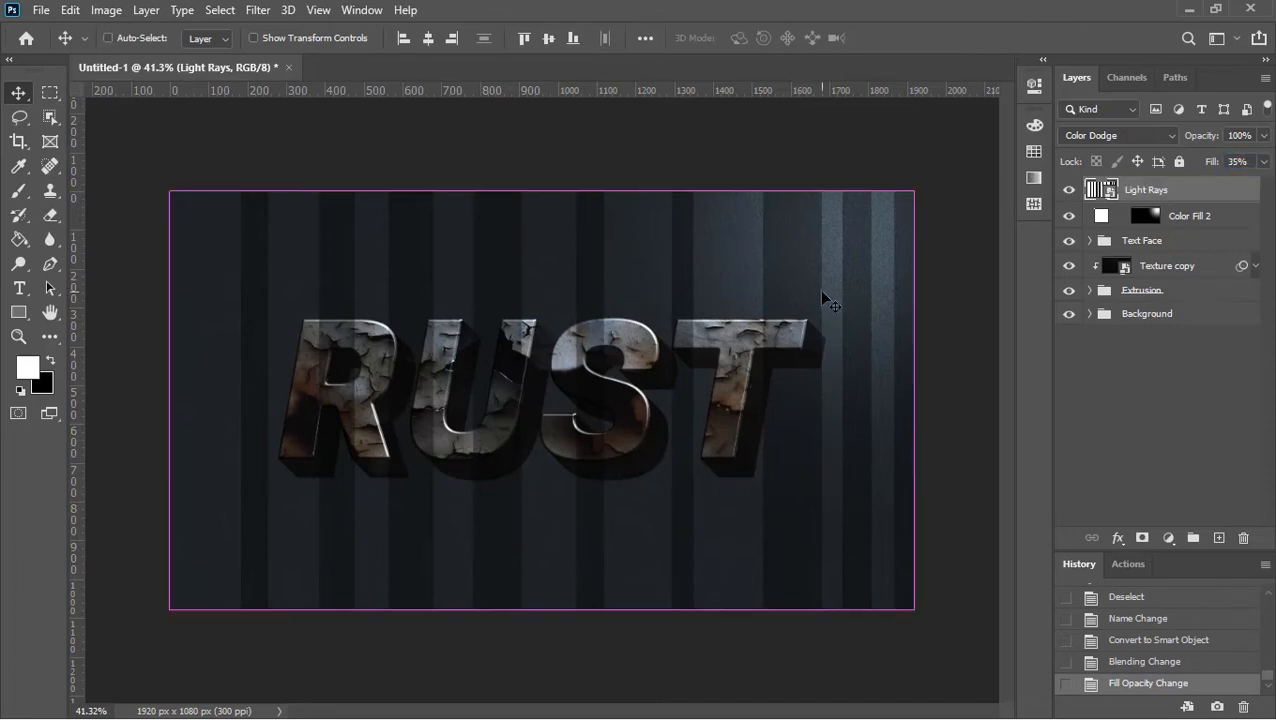
Rotate the Light Rays stripes by about 47 degrees and shift them toward the canvas's upper-right corner.
key("ctrl+t")
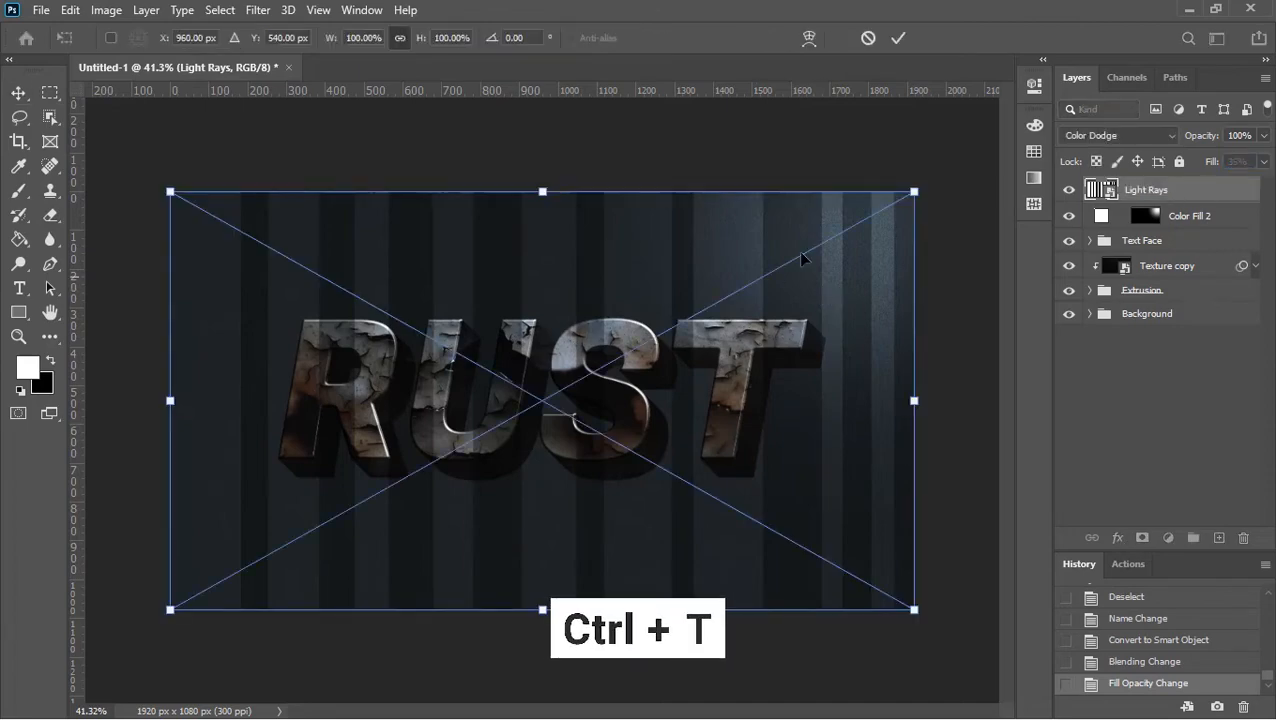
left_click_drag(926, 160, 980, 514)
left_click_drag(484, 416, 703, 347)
Distort the Light Rays so the stripes converge near the canvas's upper-right corner and fan out across the whole canvas.
right_click(703, 347)
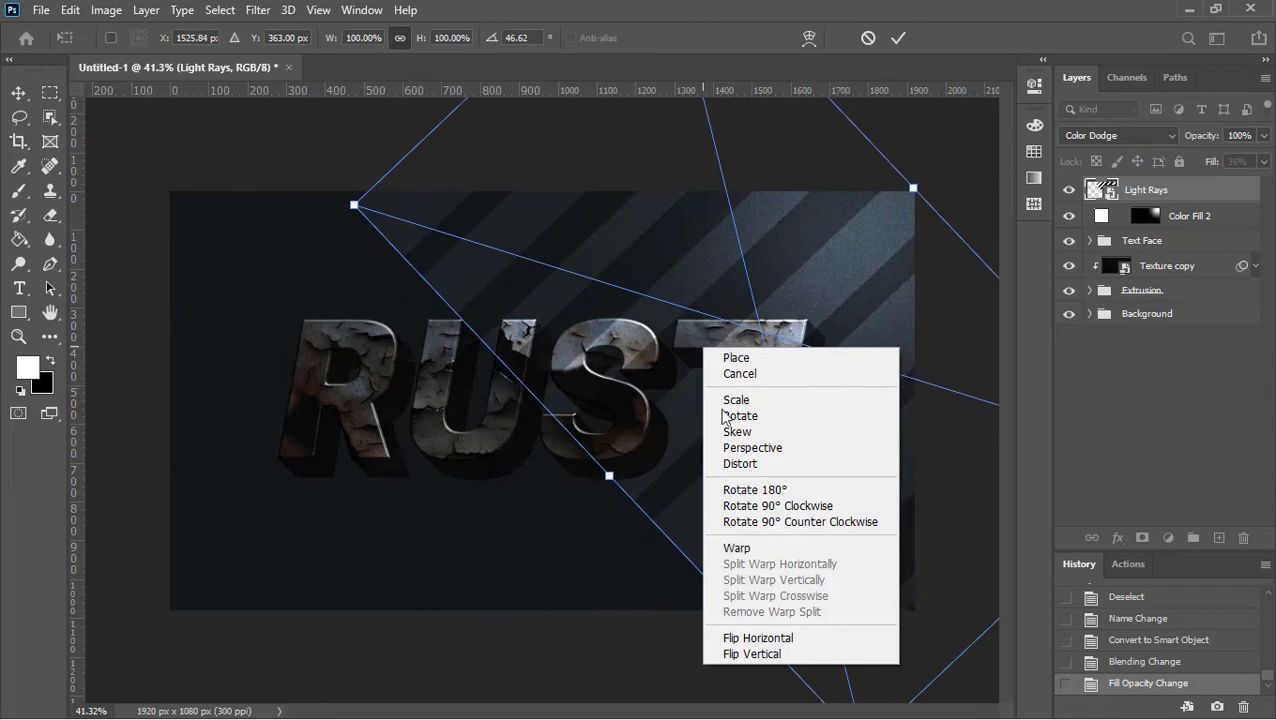
left_click(752, 466)
scroll(640, 458, "down", 6)
left_click_drag(579, 443, 314, 520)
left_click_drag(607, 128, 733, 234)
left_click_drag(896, 432, 815, 295)
left_click_drag(464, 670, 511, 712)
left_click_drag(174, 366, 50, 262)
scroll(463, 375, "down", 2)
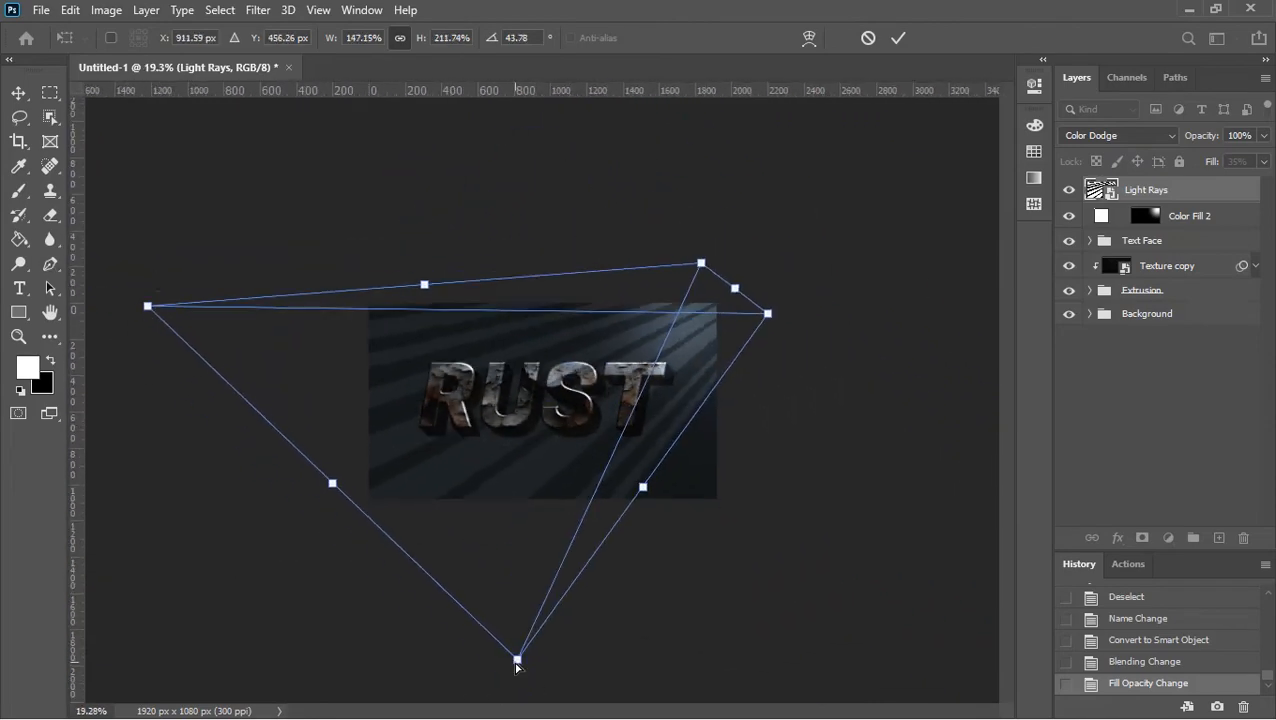
scroll(500, 400, "up", 4)
key("Return")
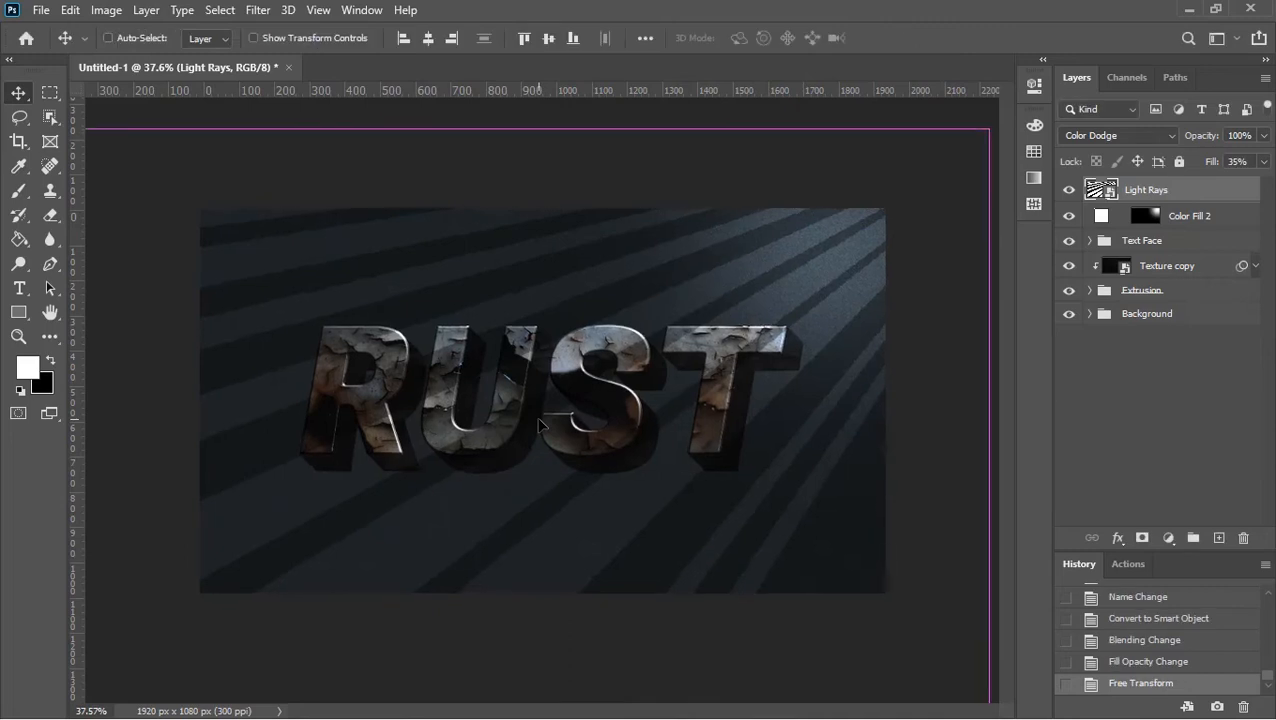
Apply a Gaussian Blur with a 35-pixel radius to the Light Rays layer and collapse its smart filter list.
scroll(568, 412, "up", 1)
left_click(258, 10)
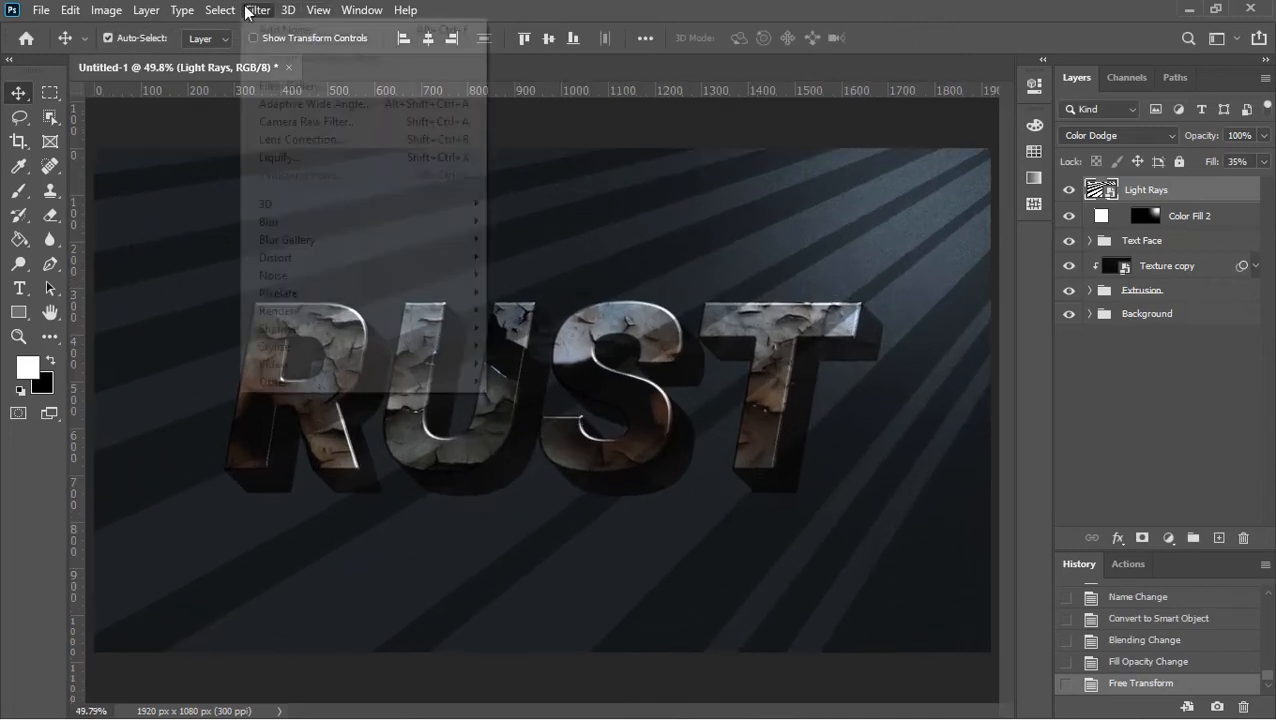
mouse_move(283, 230)
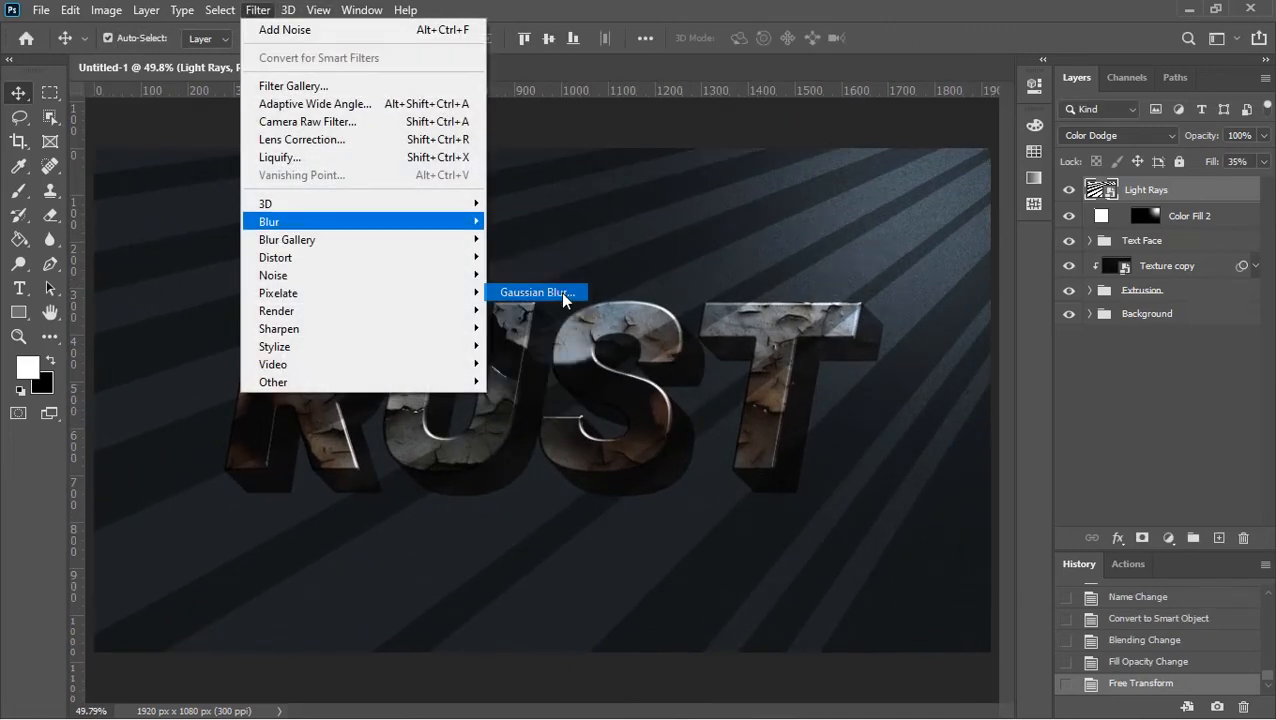
left_click(560, 292)
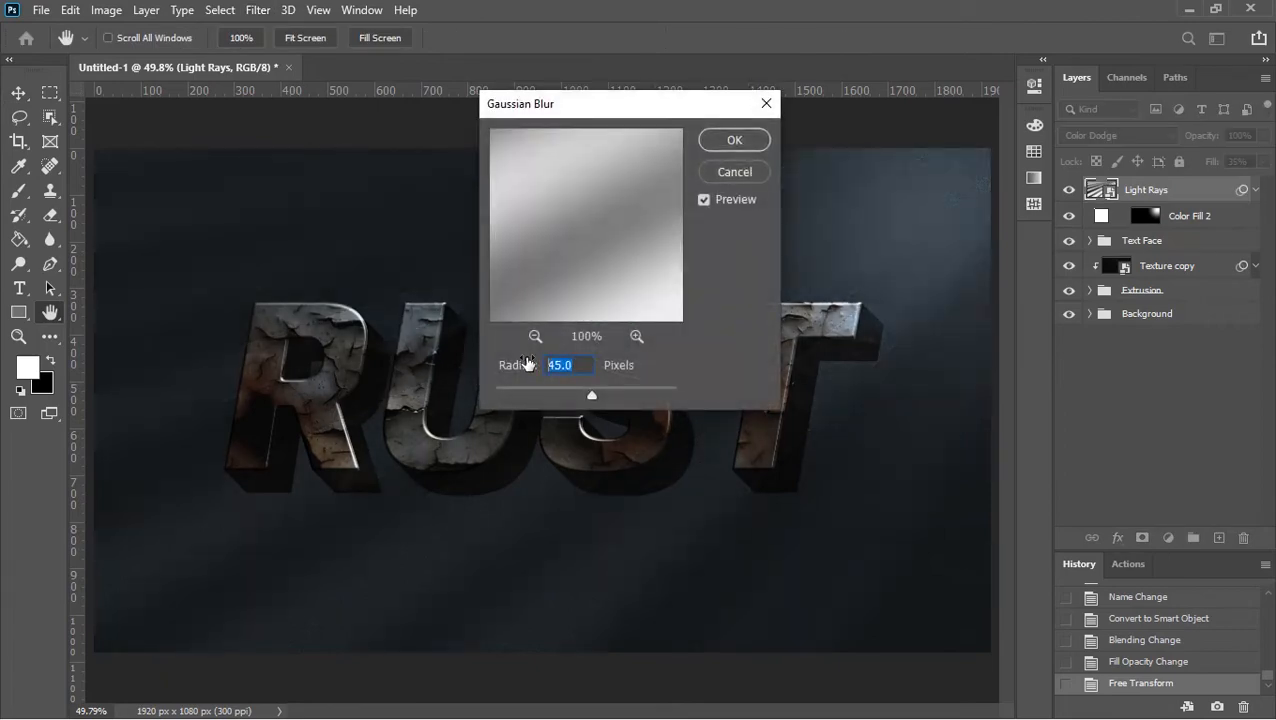
type("40")
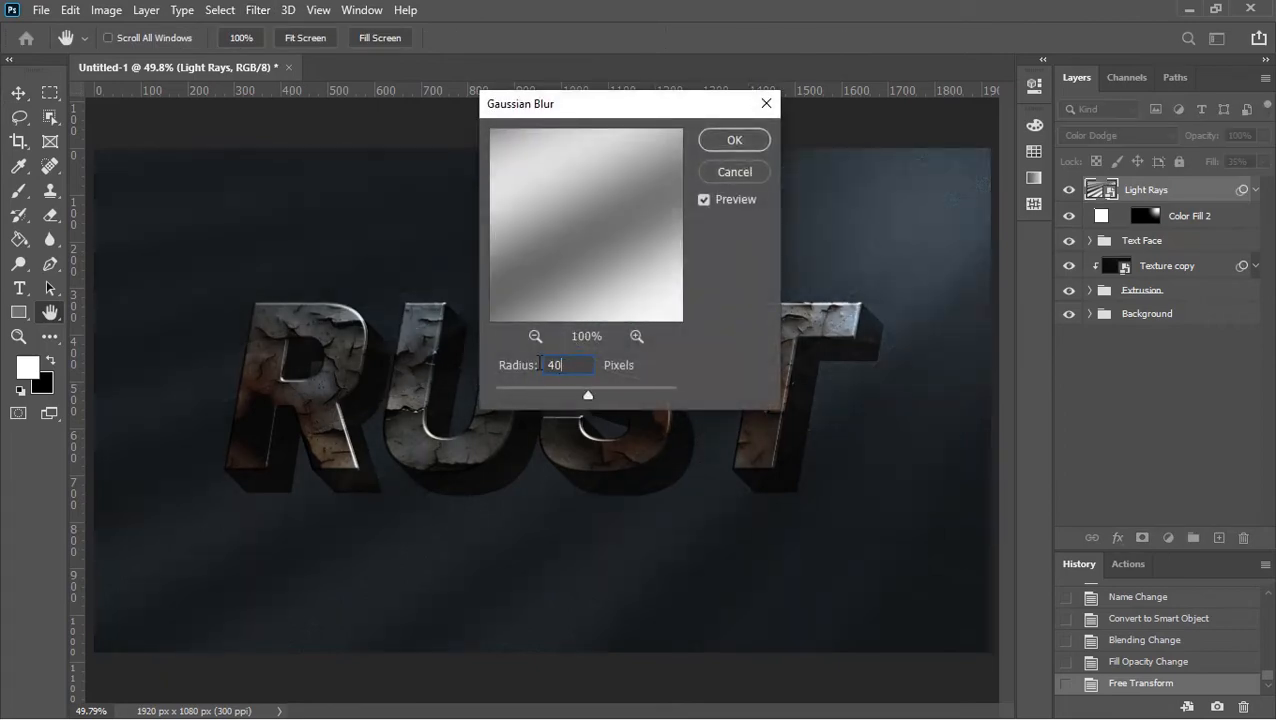
left_click_drag(562, 365, 498, 364)
type("35")
left_click(735, 141)
left_click(1256, 190)
Place the Dust Particles image from the Asset folder over the whole canvas as the topmost layer.
key("alt+Tab")
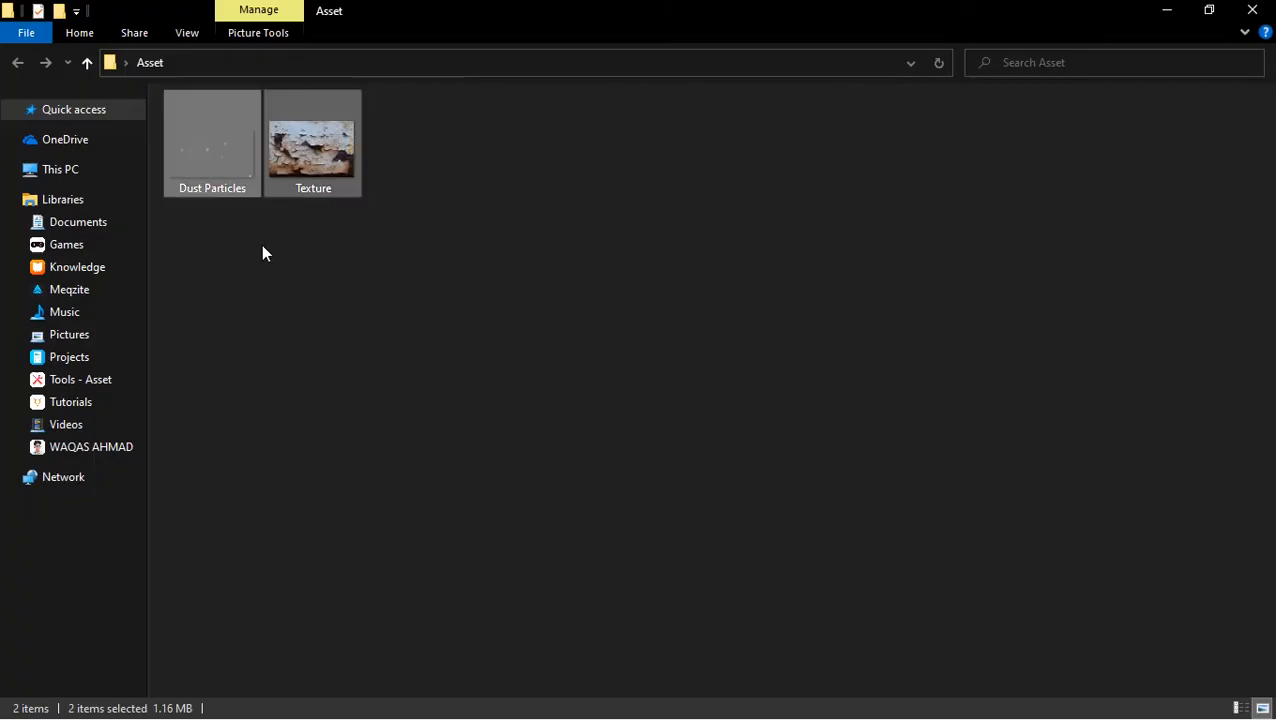
left_click_drag(230, 180, 489, 371)
key("alt+Tab")
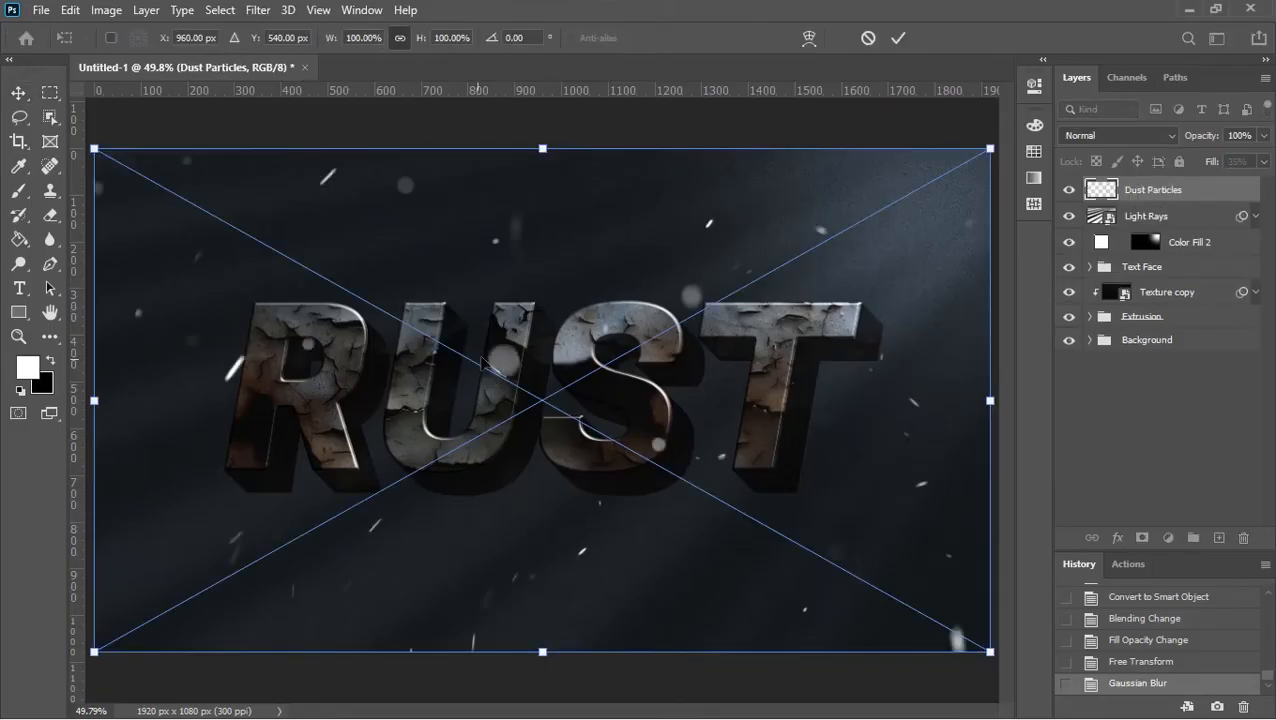
key("Return")
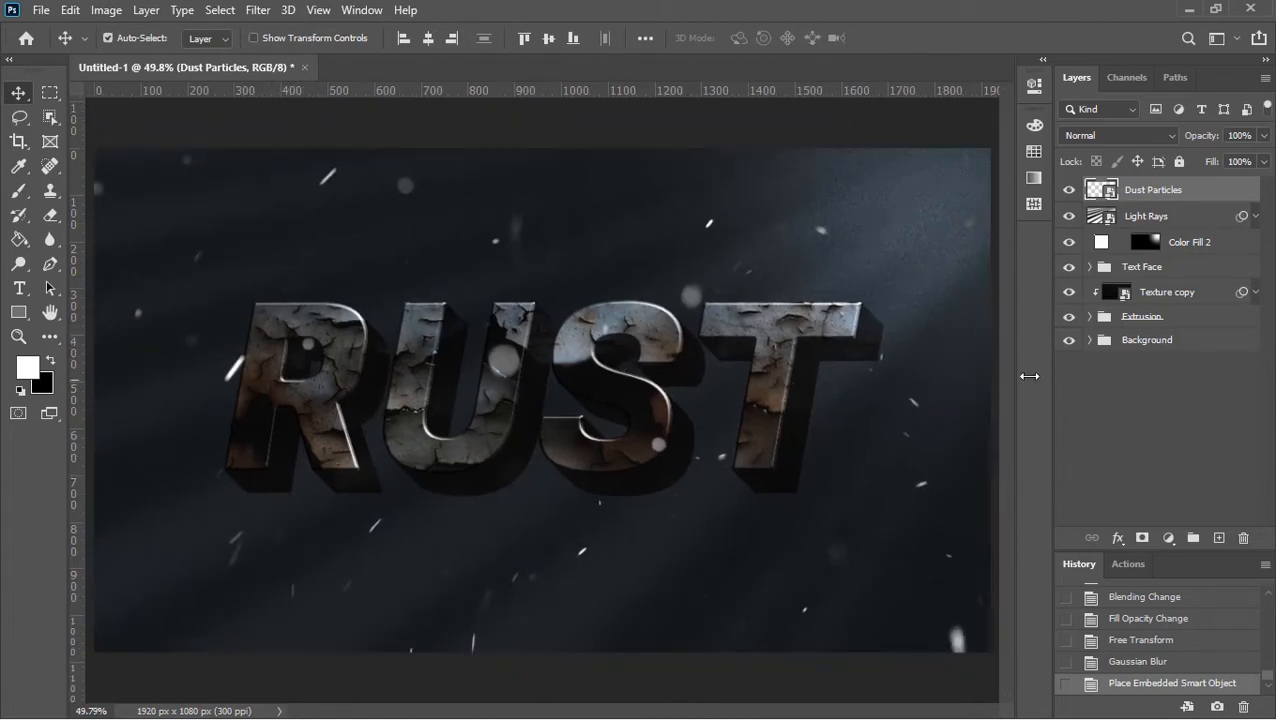
Duplicate the RUST copy 25 layer out of the Extrusion group and place the duplicate between the Extrusion and Background groups.
left_click(1126, 318)
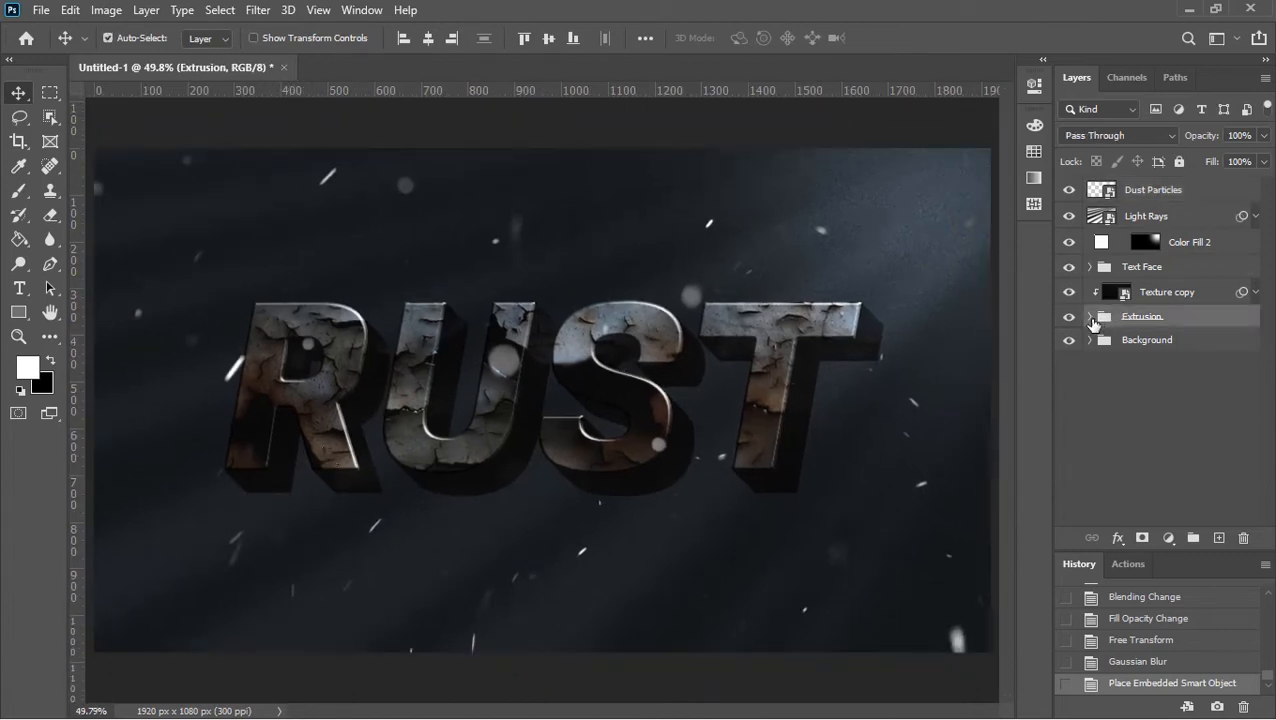
left_click(1090, 317)
left_click(1157, 343)
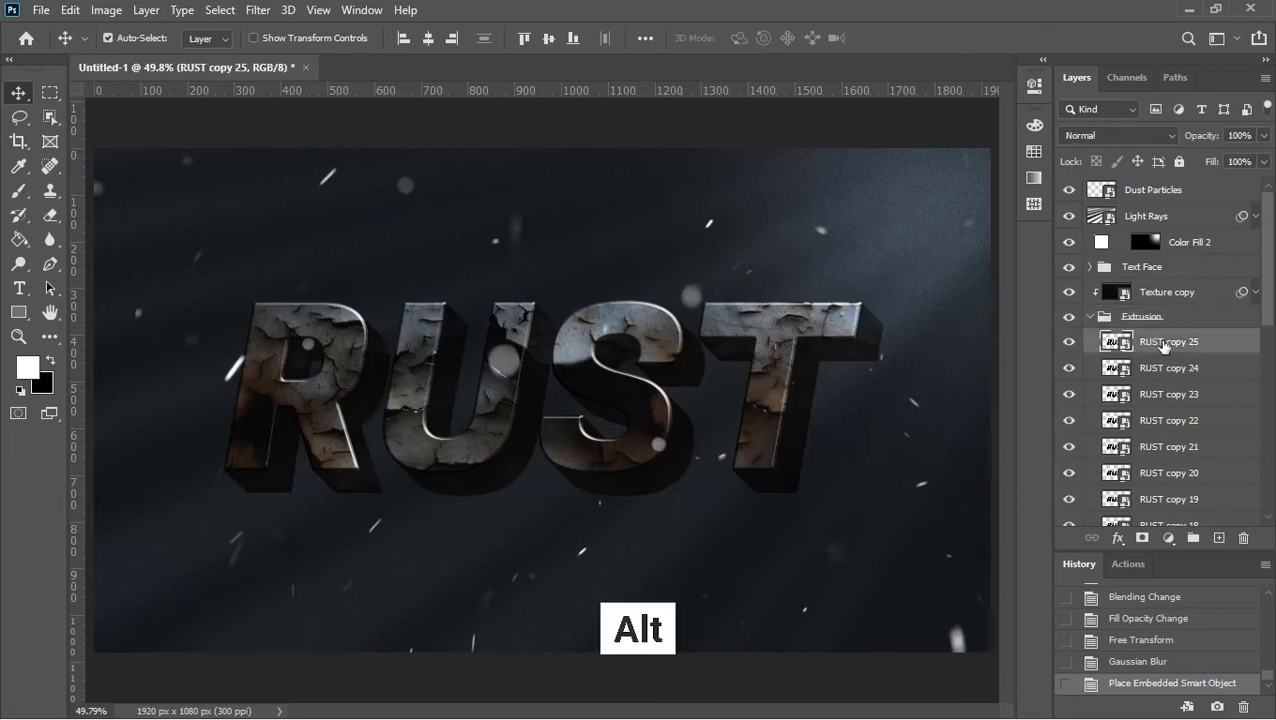
left_click_drag(1163, 345, 1160, 183)
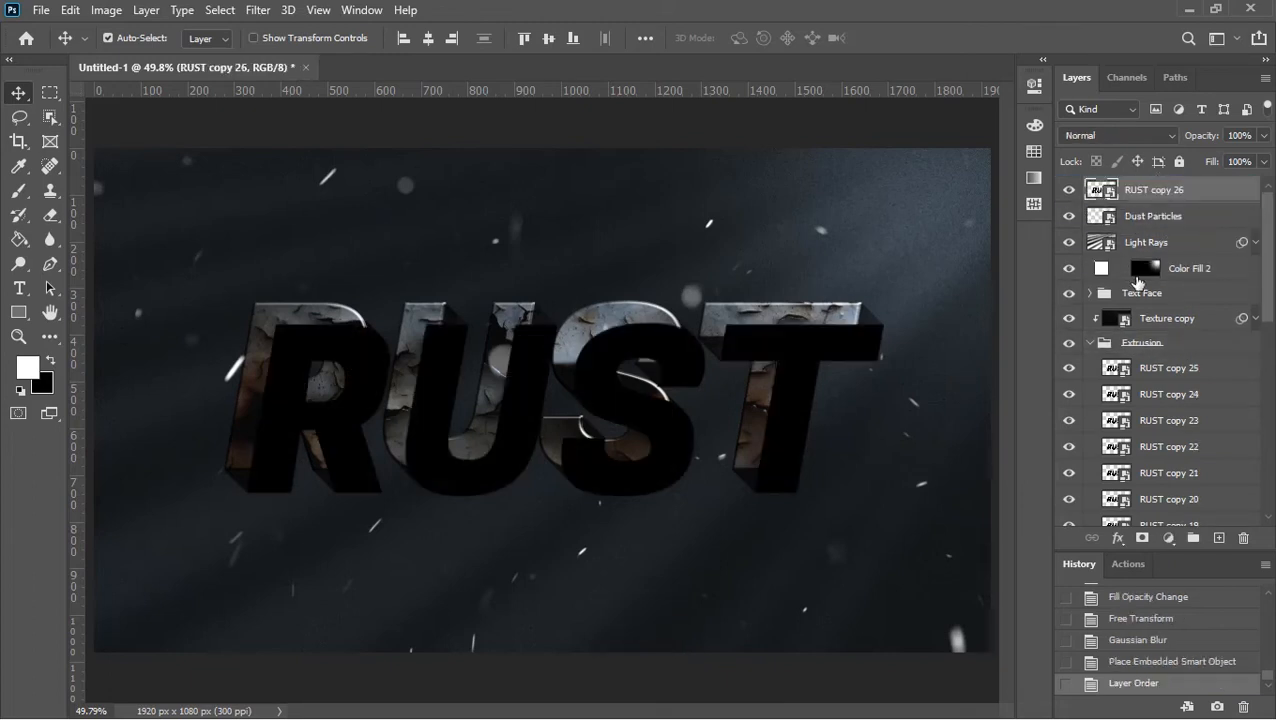
left_click(1090, 343)
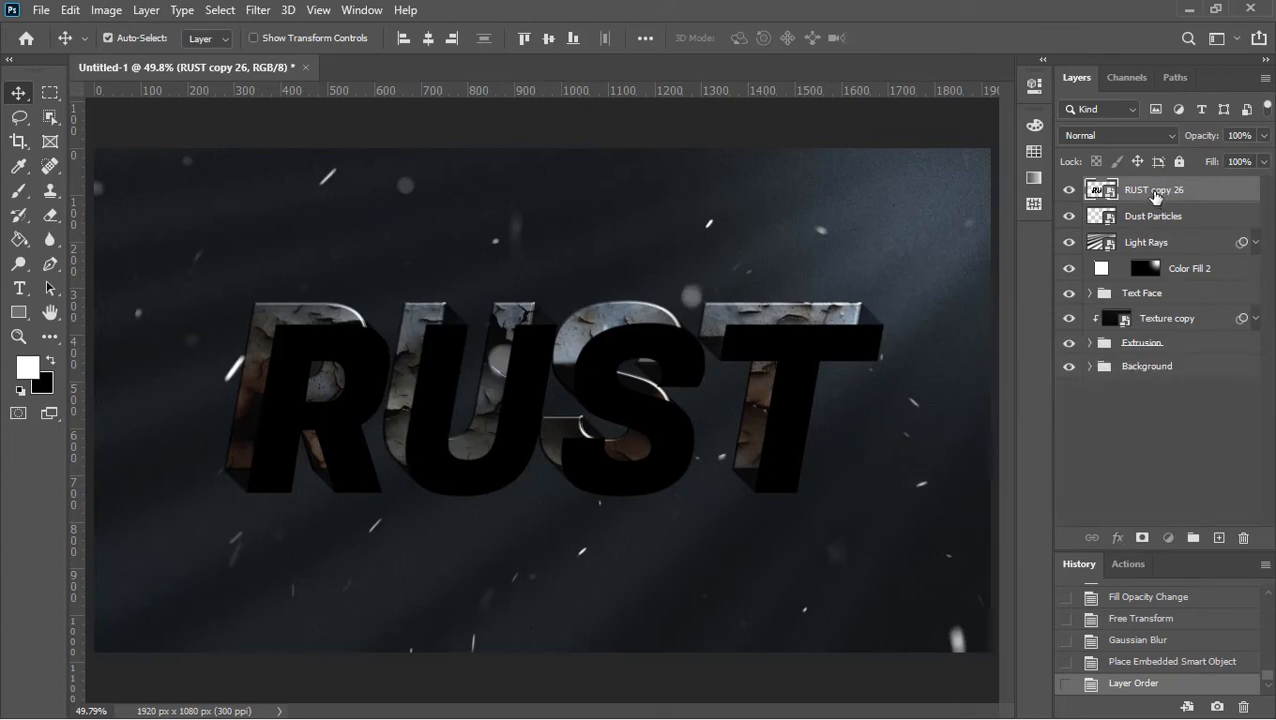
left_click_drag(1157, 199, 1157, 355)
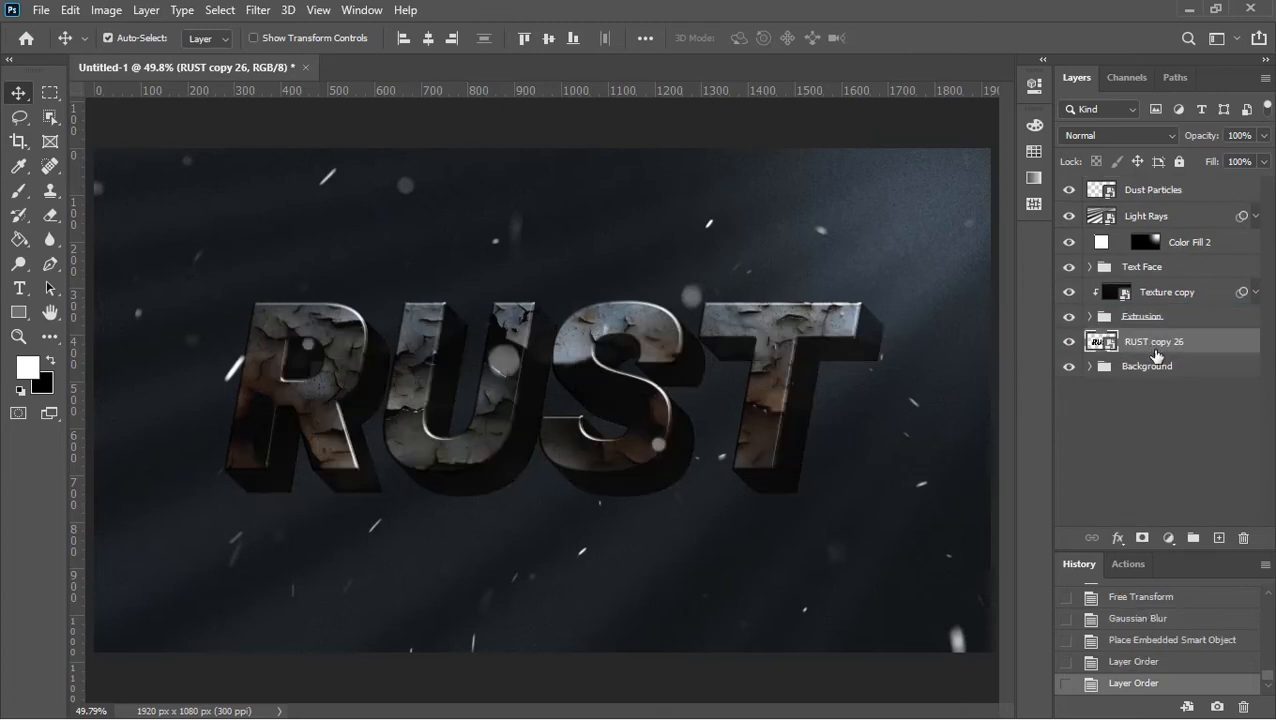
Run the Realistic Long Shadow action on the duplicated RUST layer with a 45° light angle, and set the shadow group's opacity to 80%.
left_click(1125, 564)
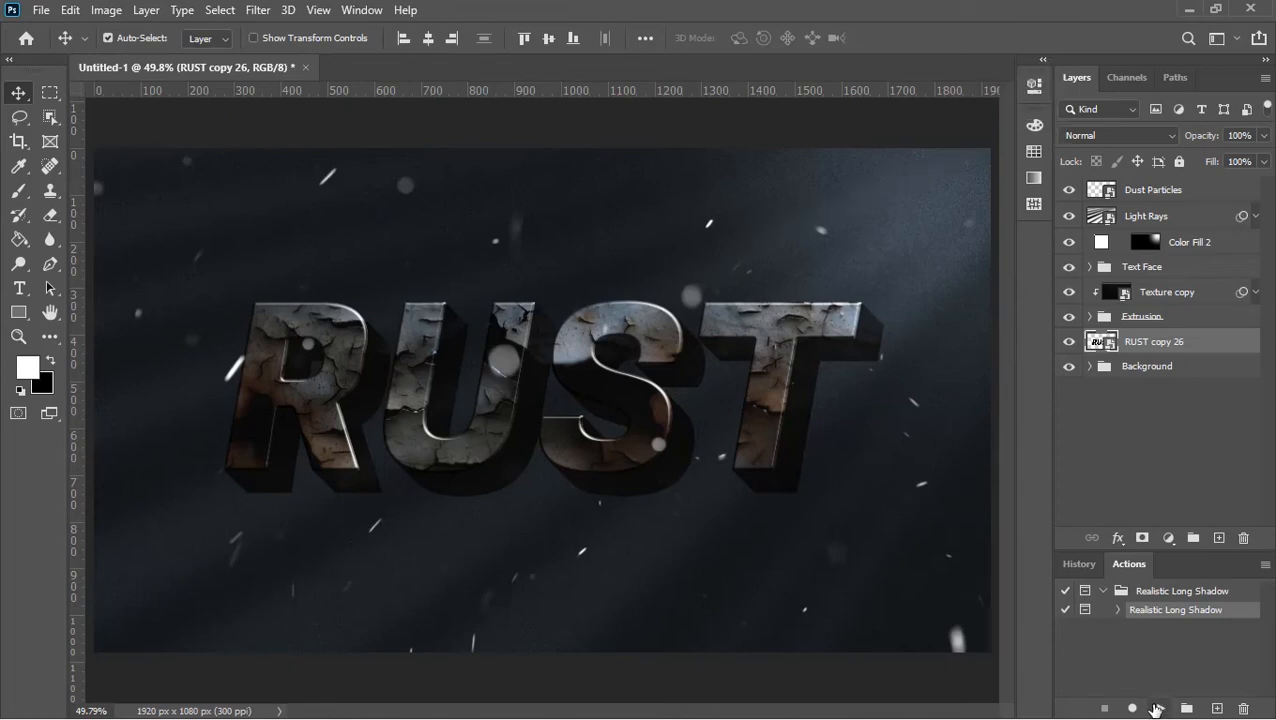
left_click(1157, 708)
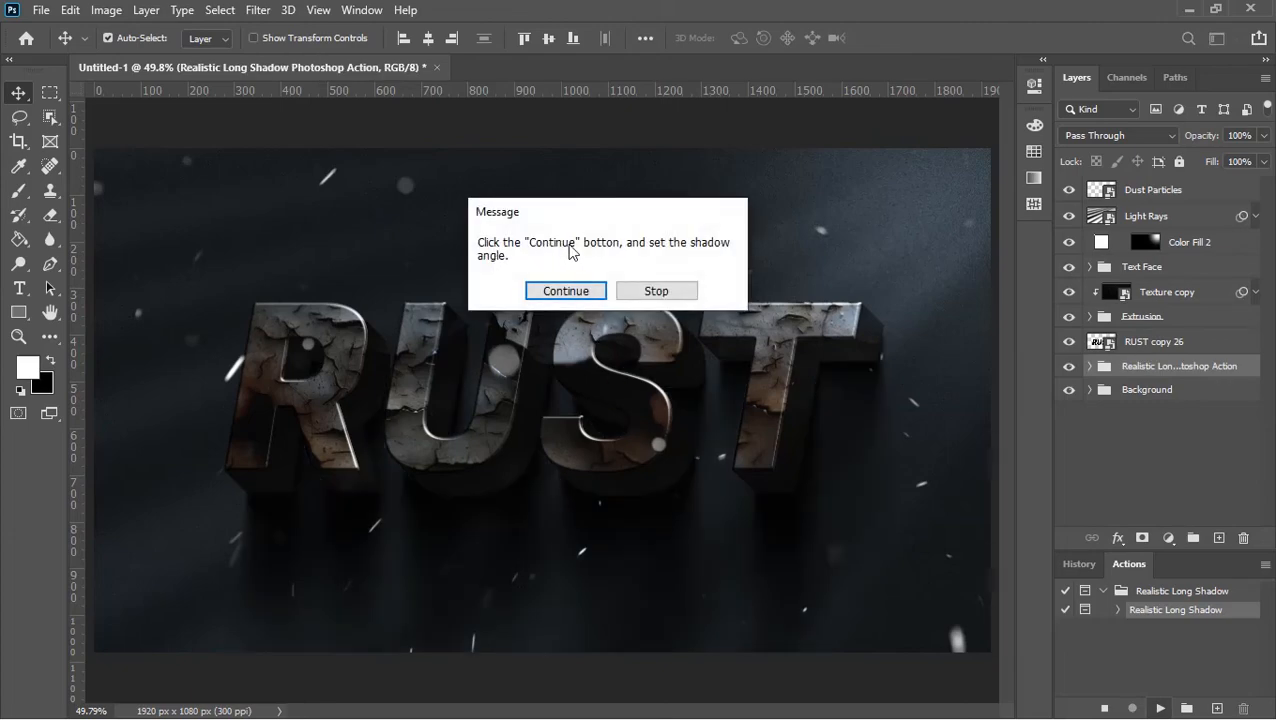
left_click(540, 291)
left_click_drag(577, 219, 601, 244)
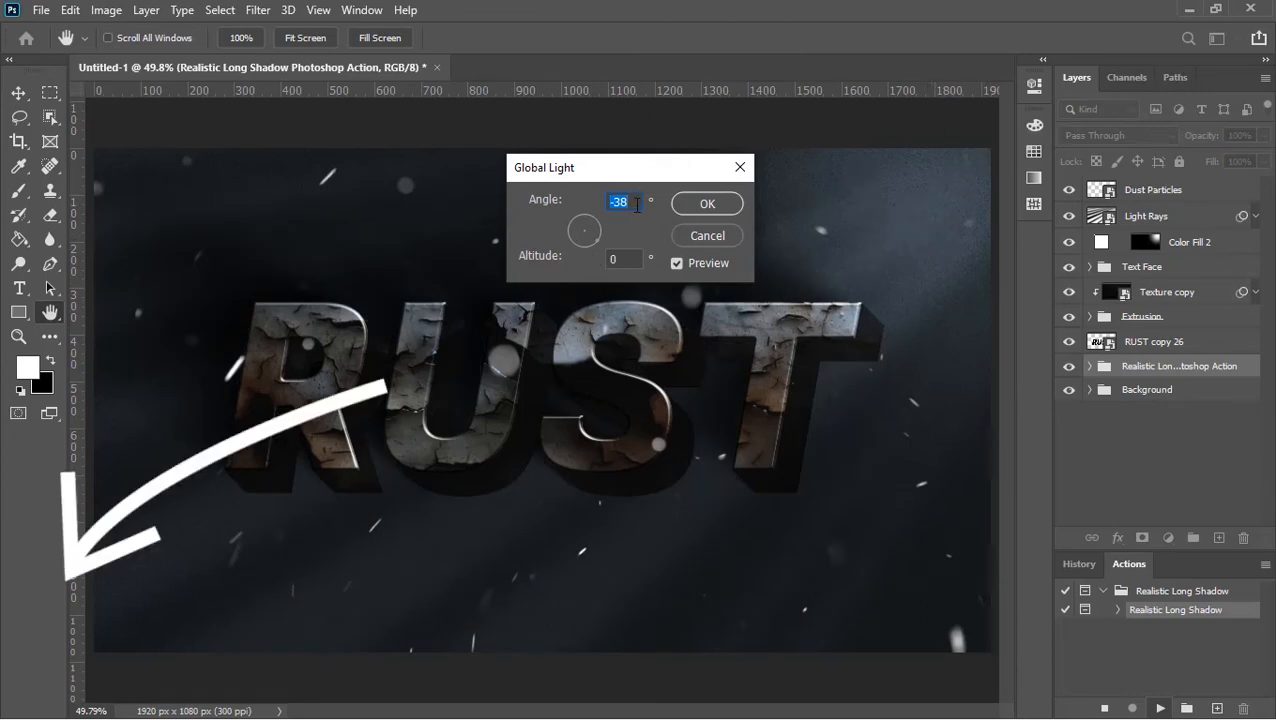
type("45")
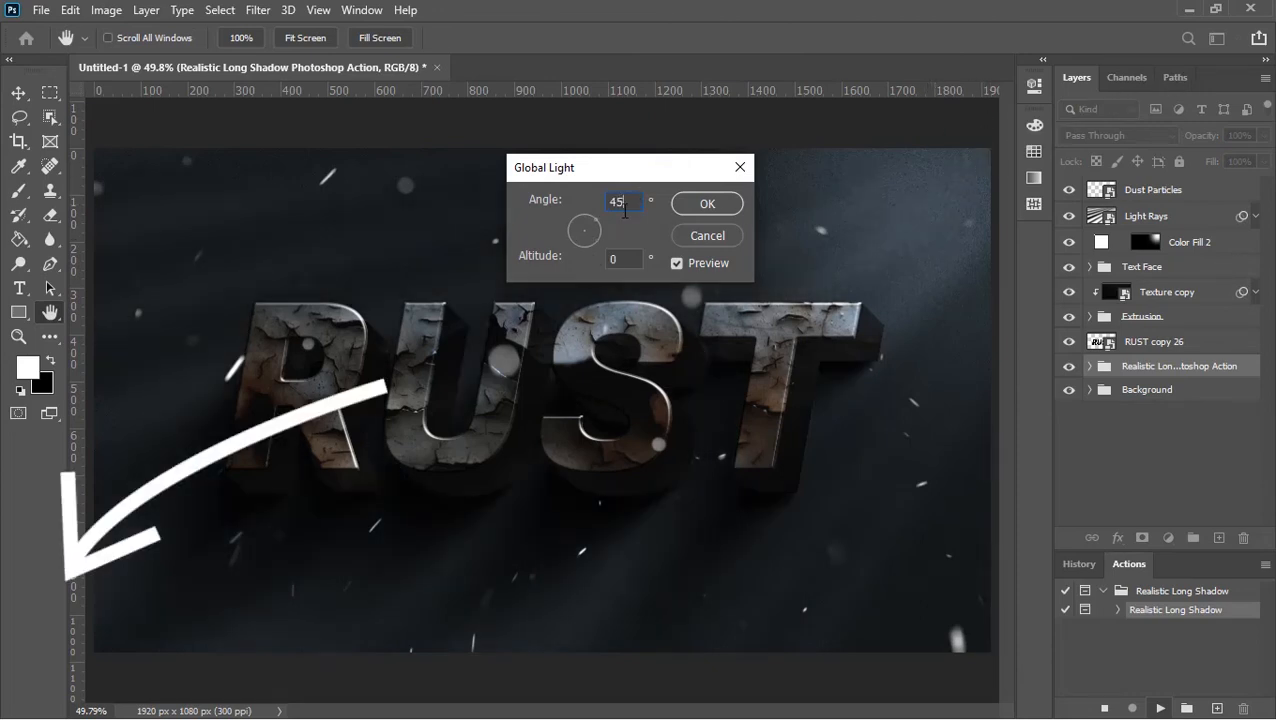
left_click(694, 203)
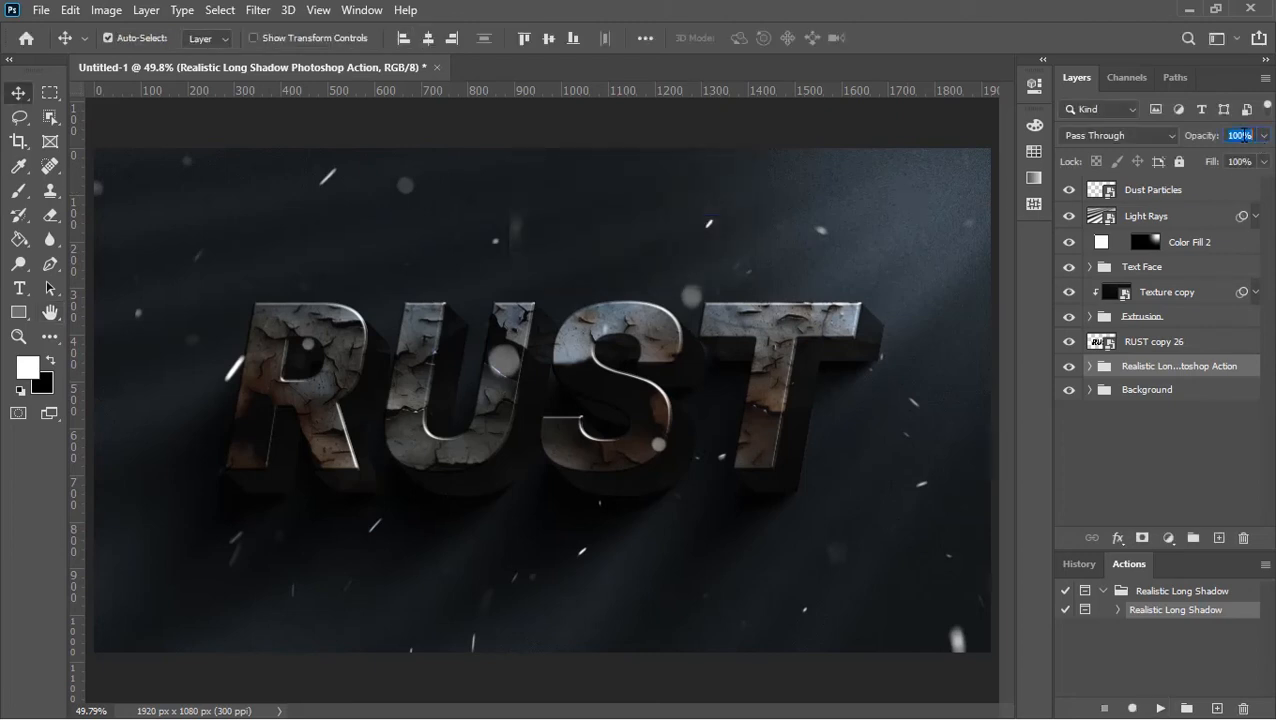
type("80")
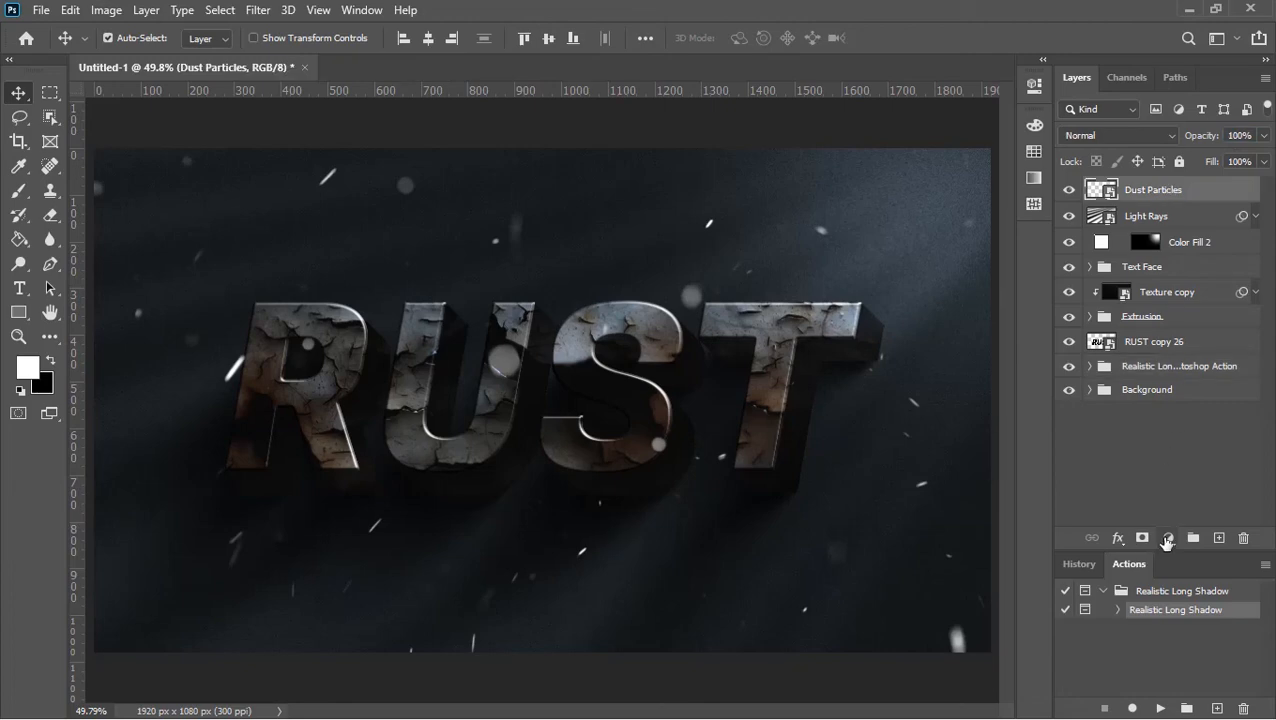
Add a Color Lookup adjustment above Dust Particles using the NightFromDay.CUBE 3D LUT at 40% opacity.
left_click(1168, 538)
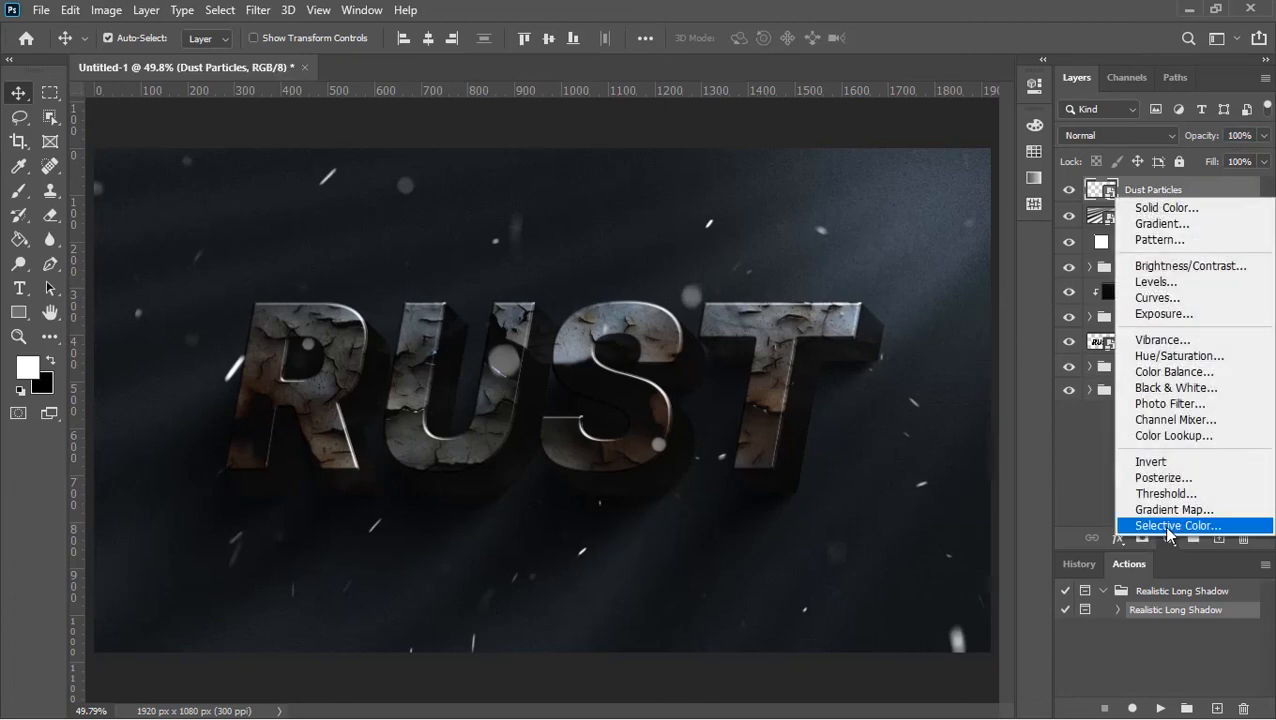
left_click(1163, 437)
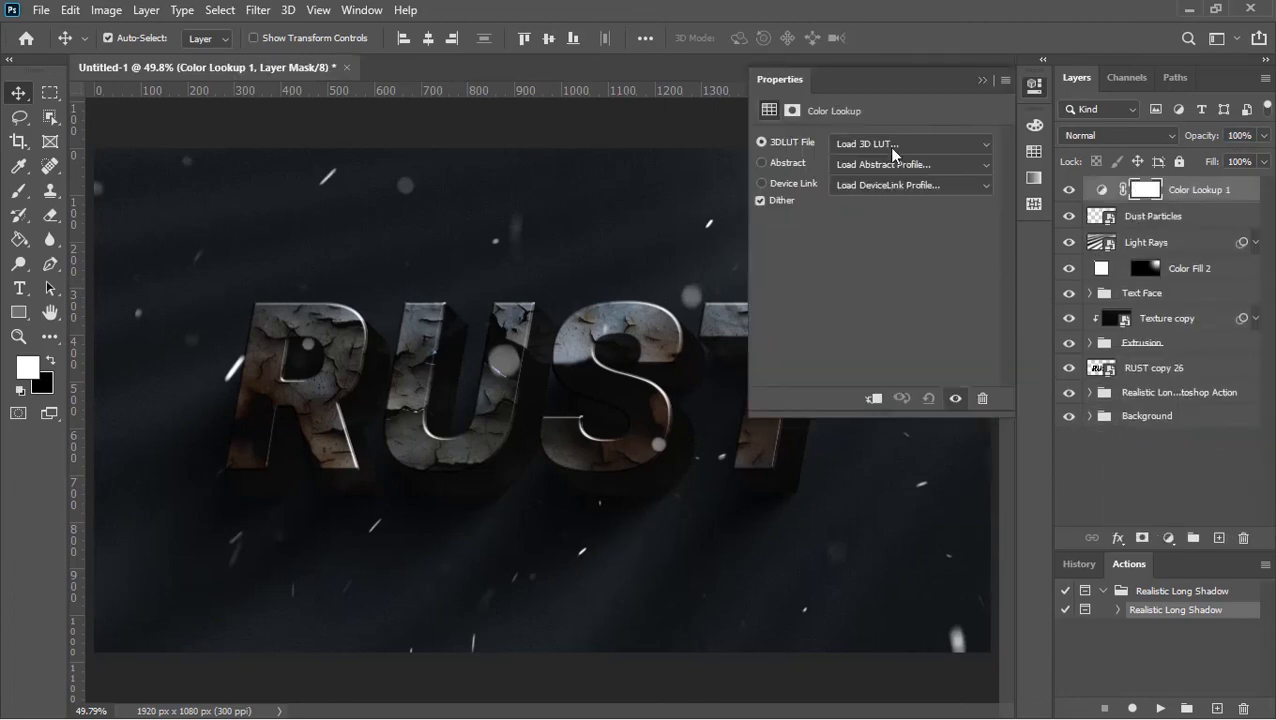
left_click(888, 147)
left_click(888, 617)
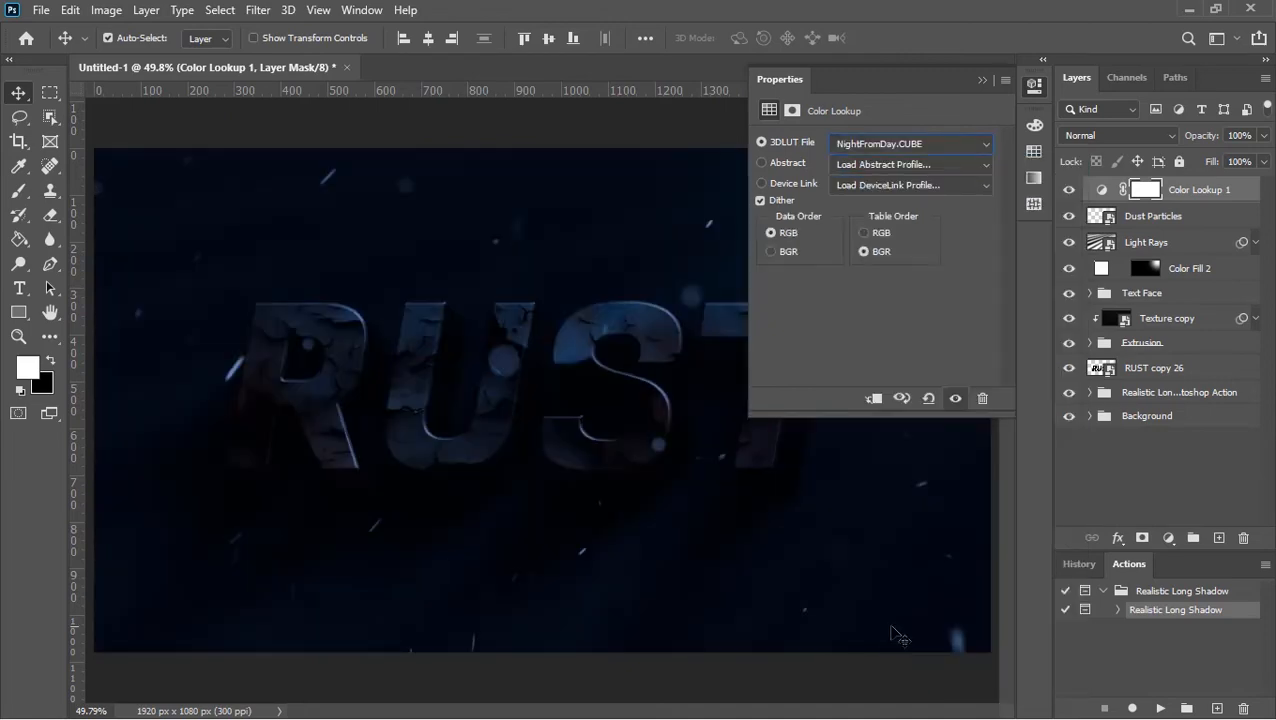
key("4")
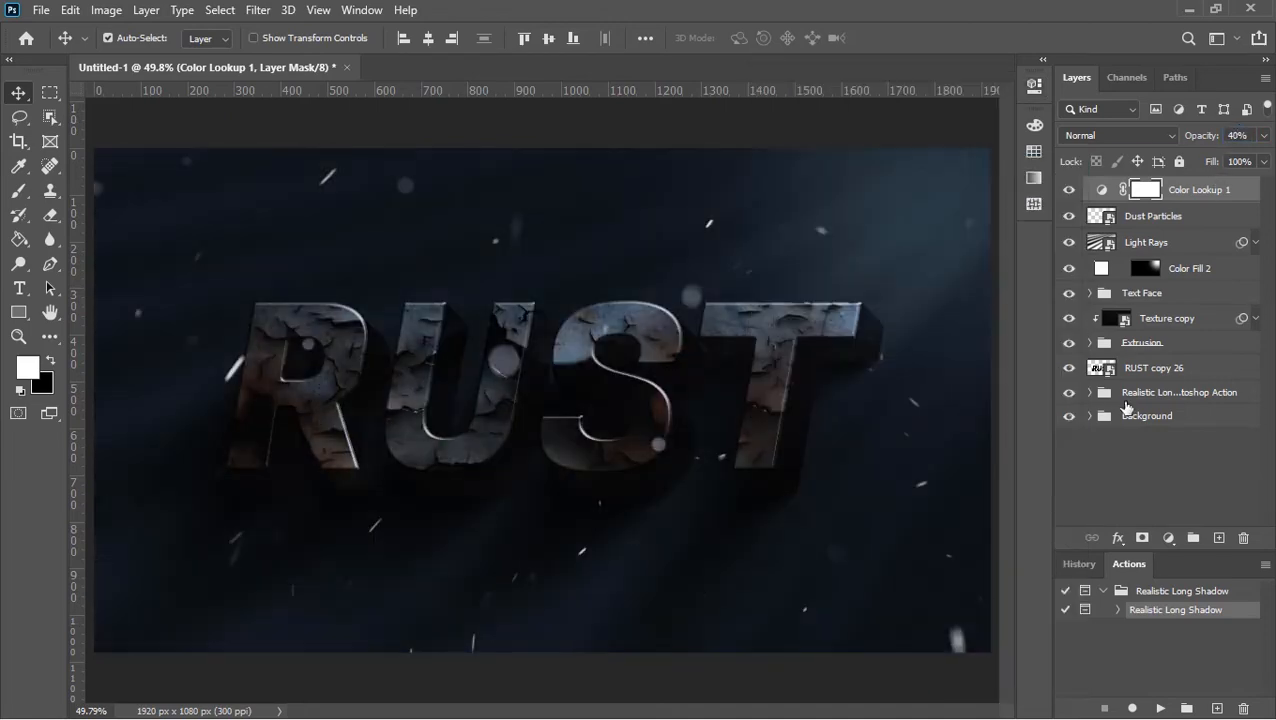
Add a radial white-to-black gradient fill layer above the Color Lookup, scaled up to spread across the canvas.
left_click(1166, 538)
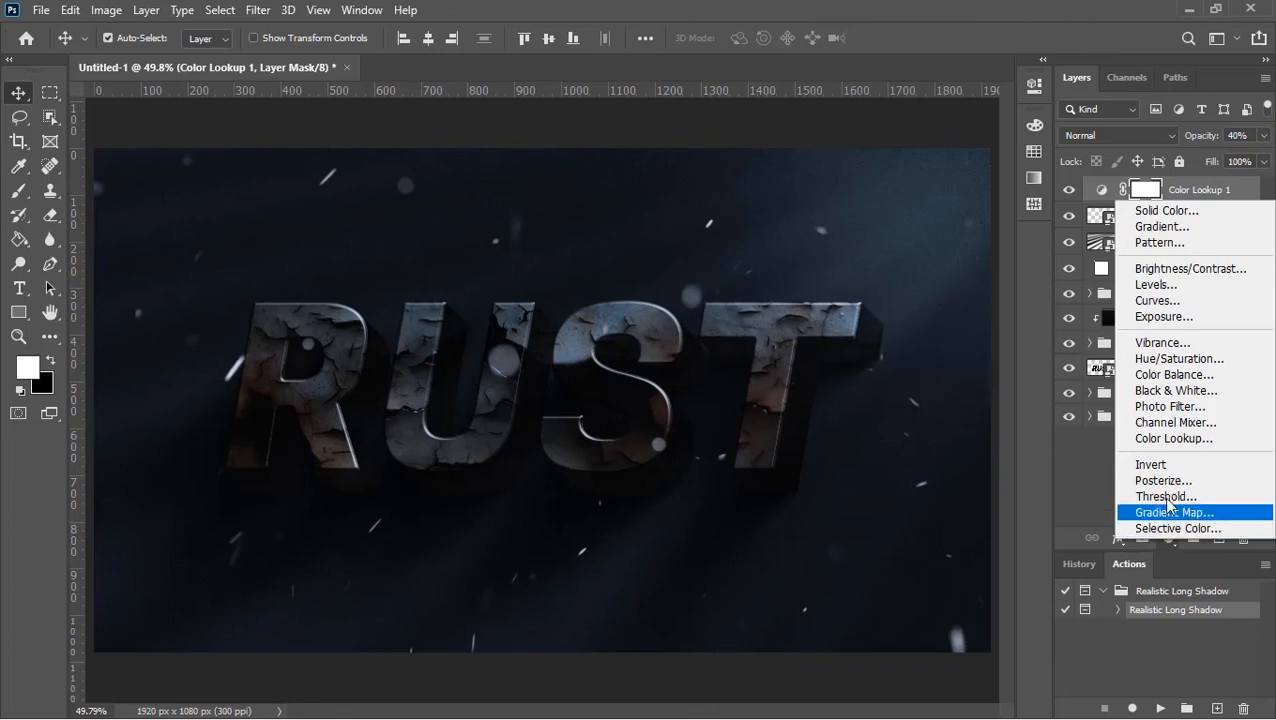
left_click(1160, 226)
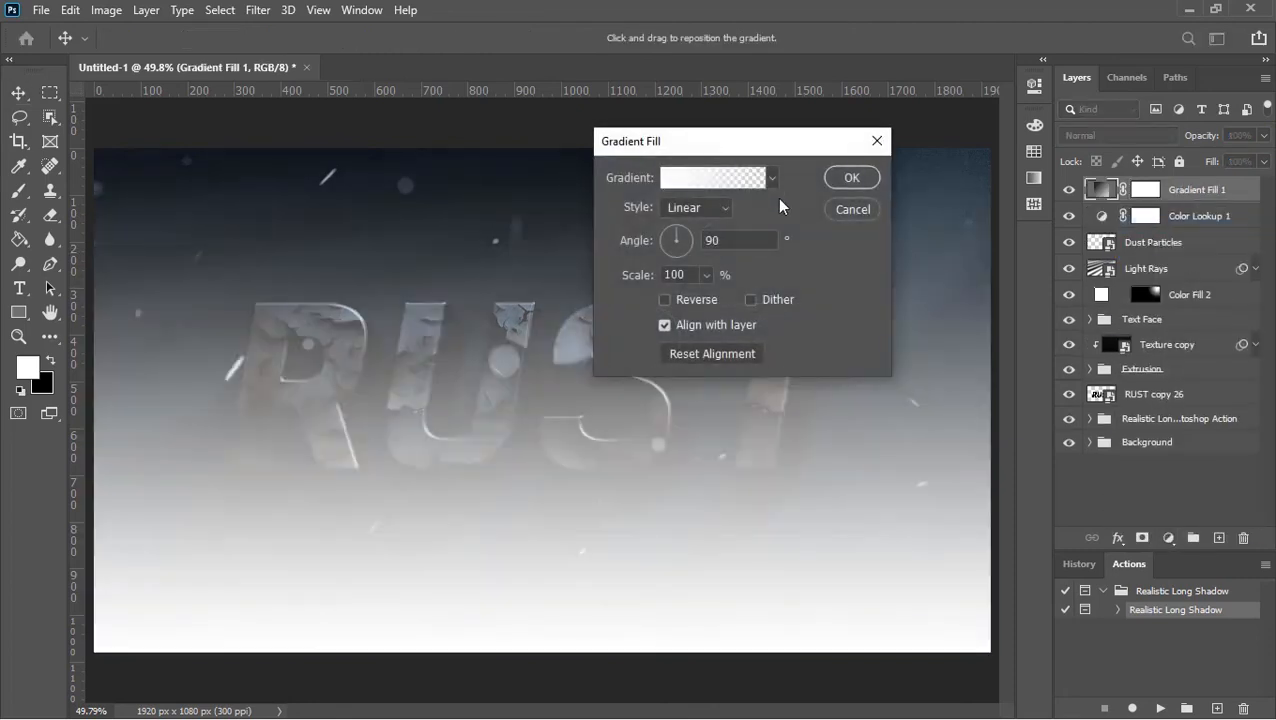
left_click(773, 181)
double_click(640, 243)
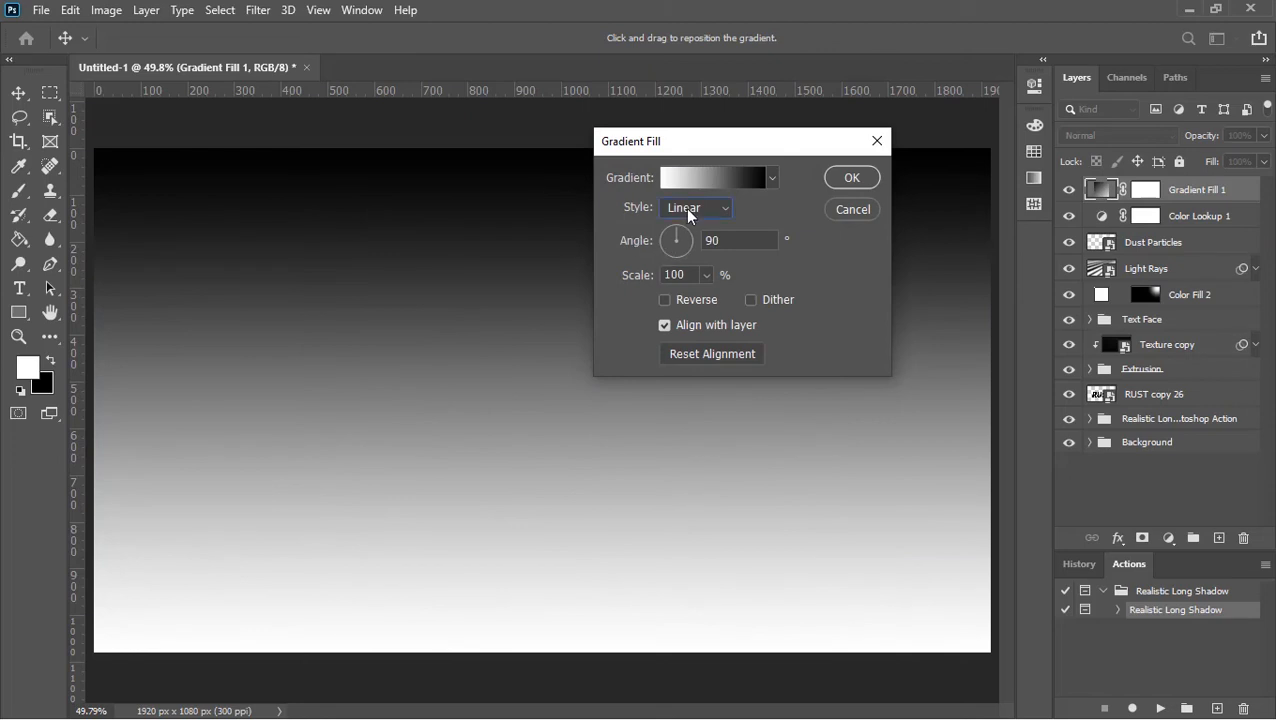
left_click(688, 210)
left_click(688, 241)
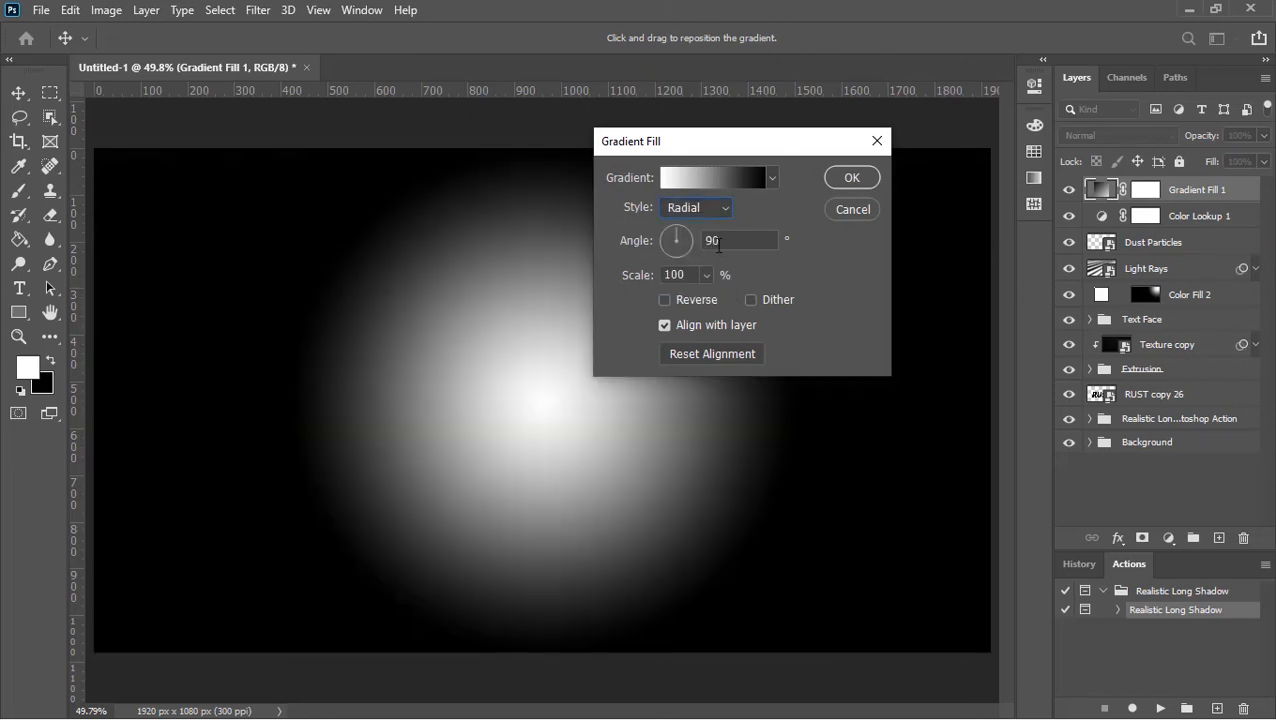
left_click_drag(706, 275, 718, 294)
left_click(840, 180)
Set the gradient fill layer to Multiply blending with 30% opacity.
left_click(1120, 136)
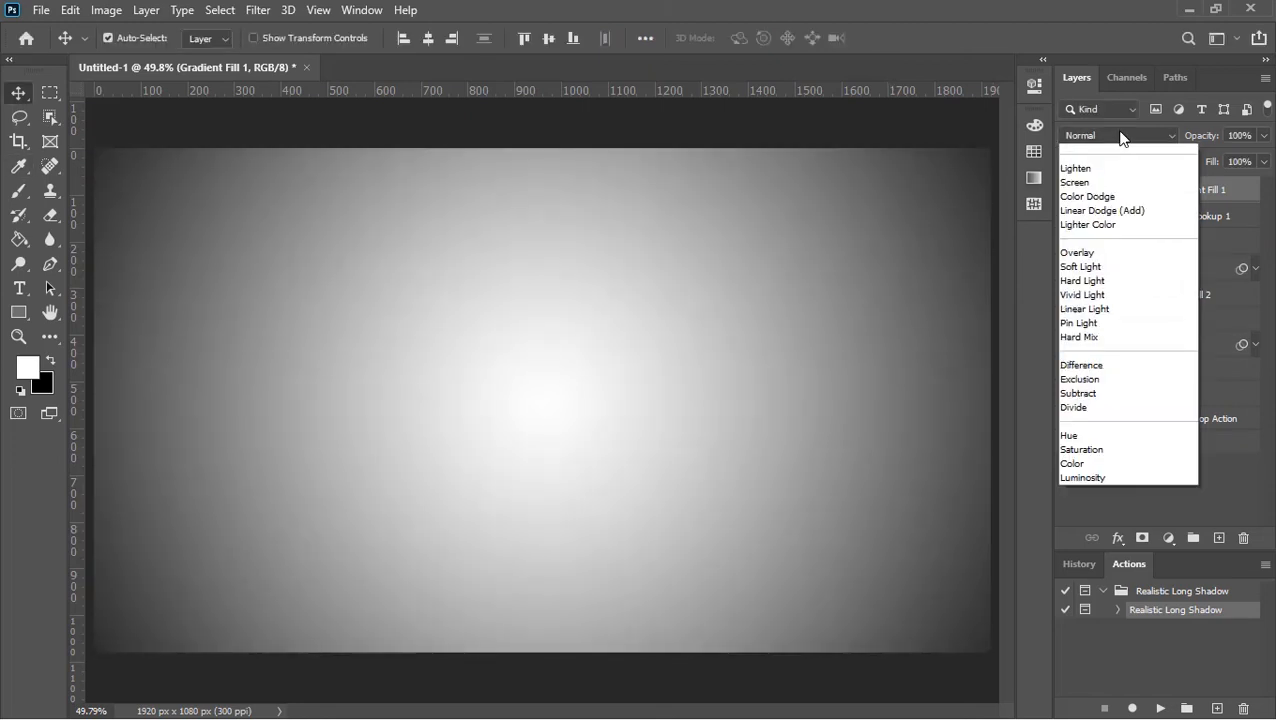
left_click(1087, 210)
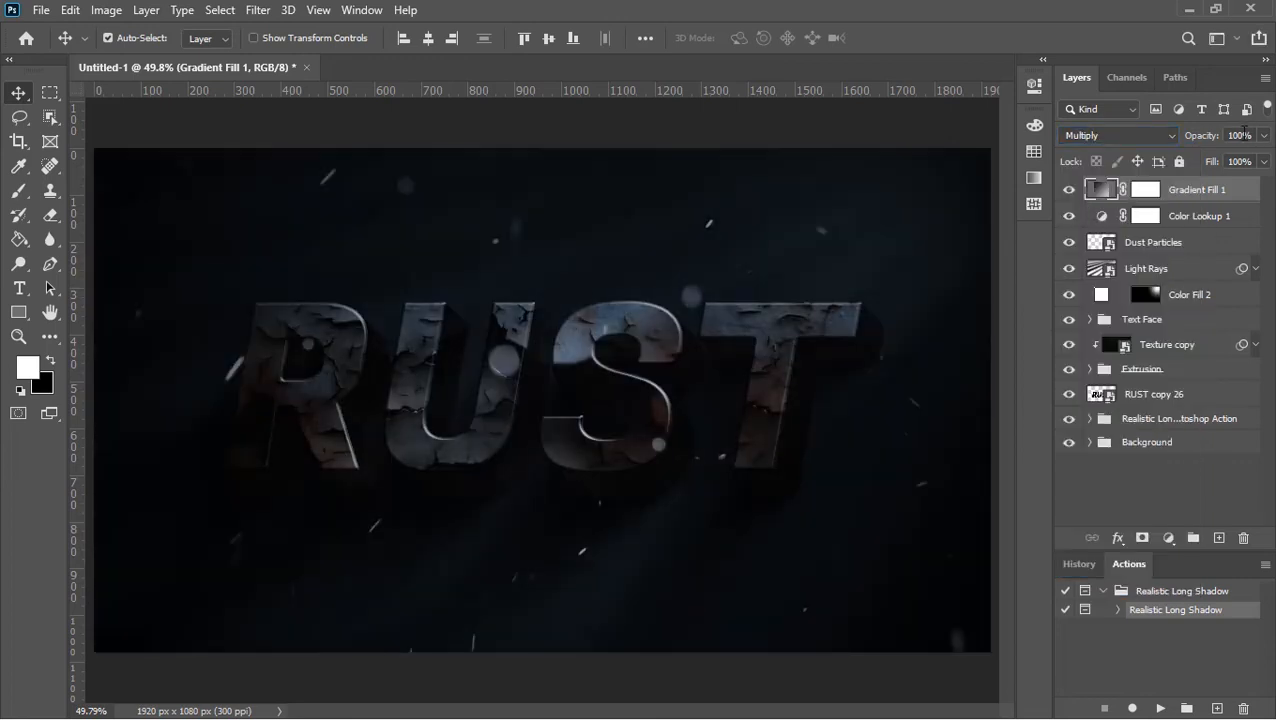
type("30")
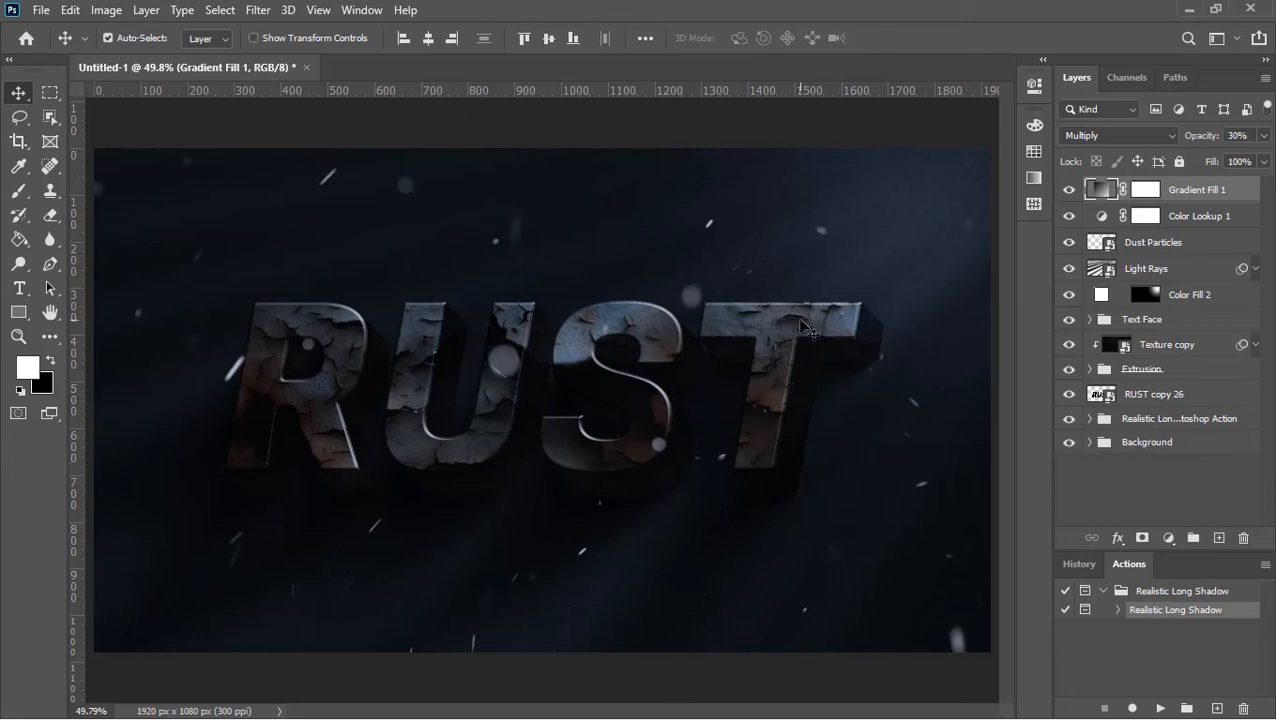
Replace the text inside the RUST copy 26 smart object with LOGO, then save and close its document.
double_click(1097, 395)
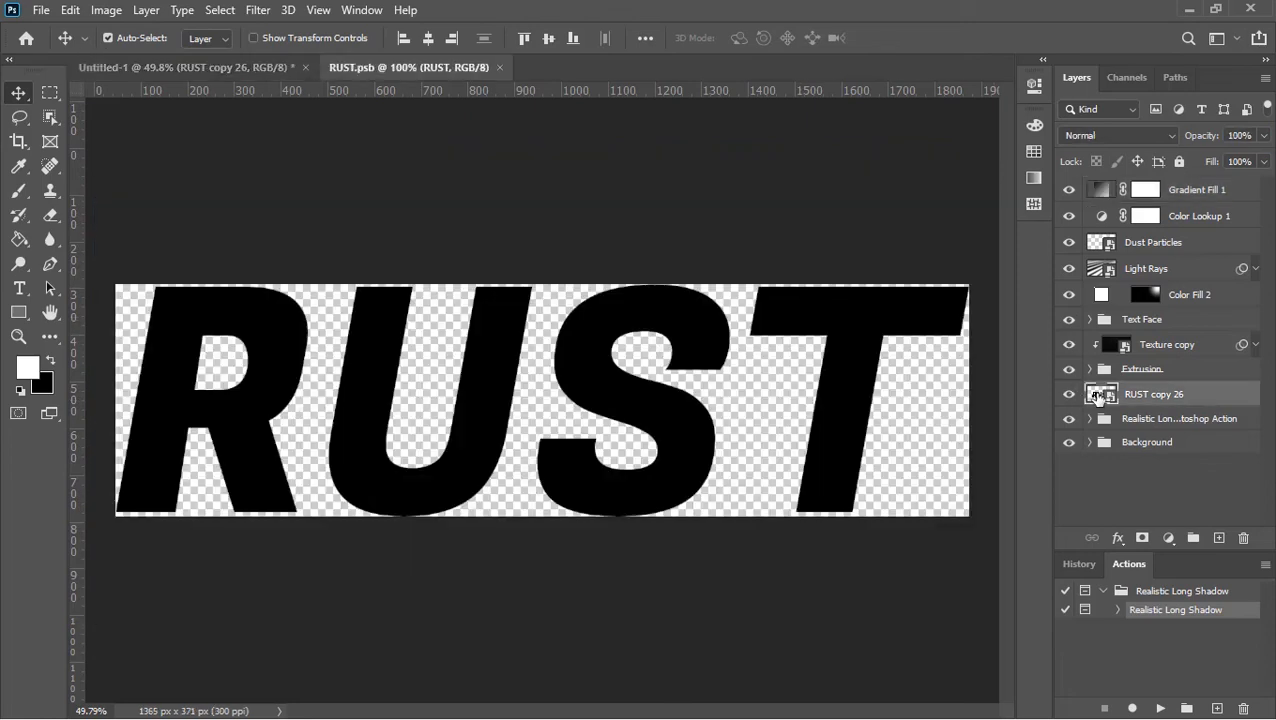
double_click(1092, 193)
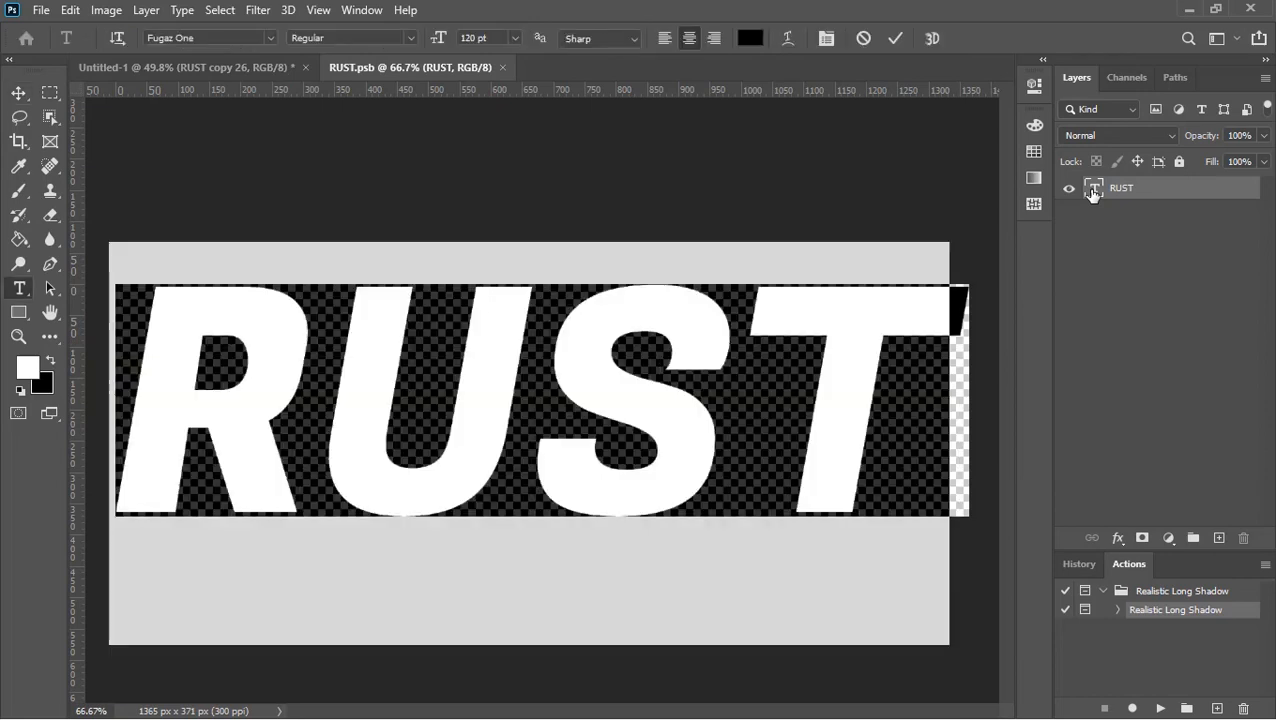
type("LOGO")
key("ctrl+Return")
key("v")
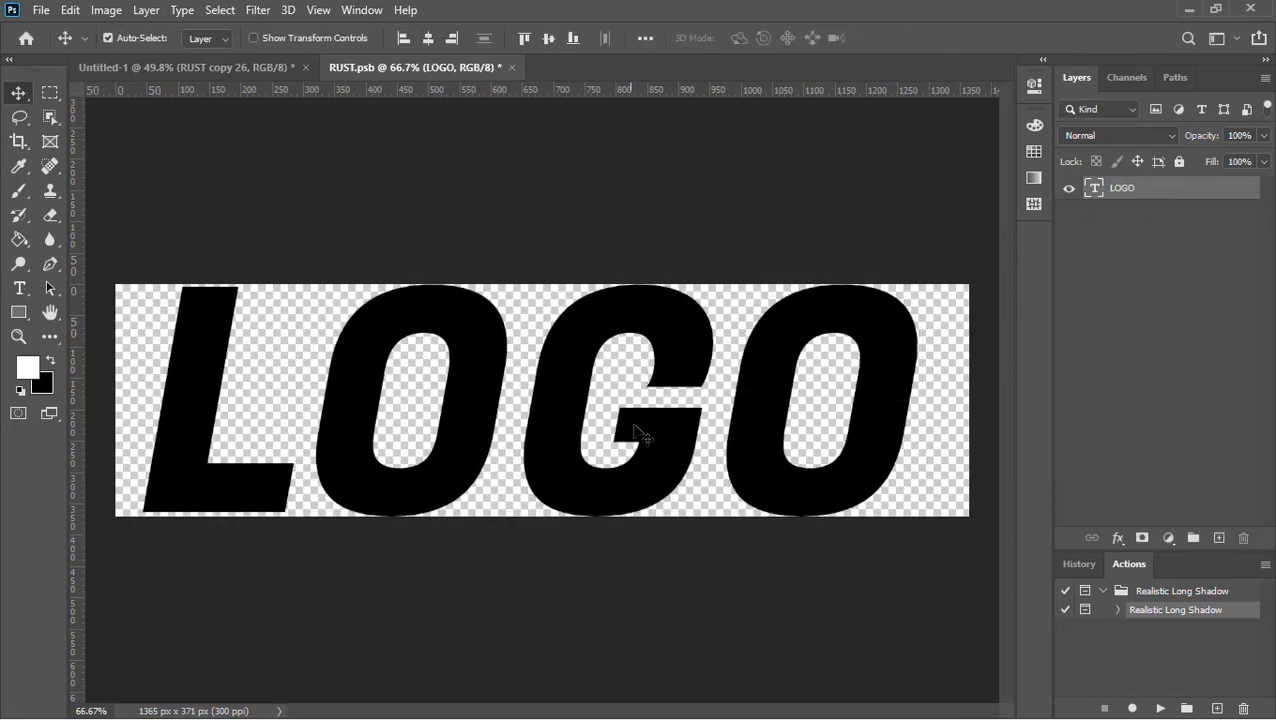
left_click(512, 67)
left_click(561, 290)
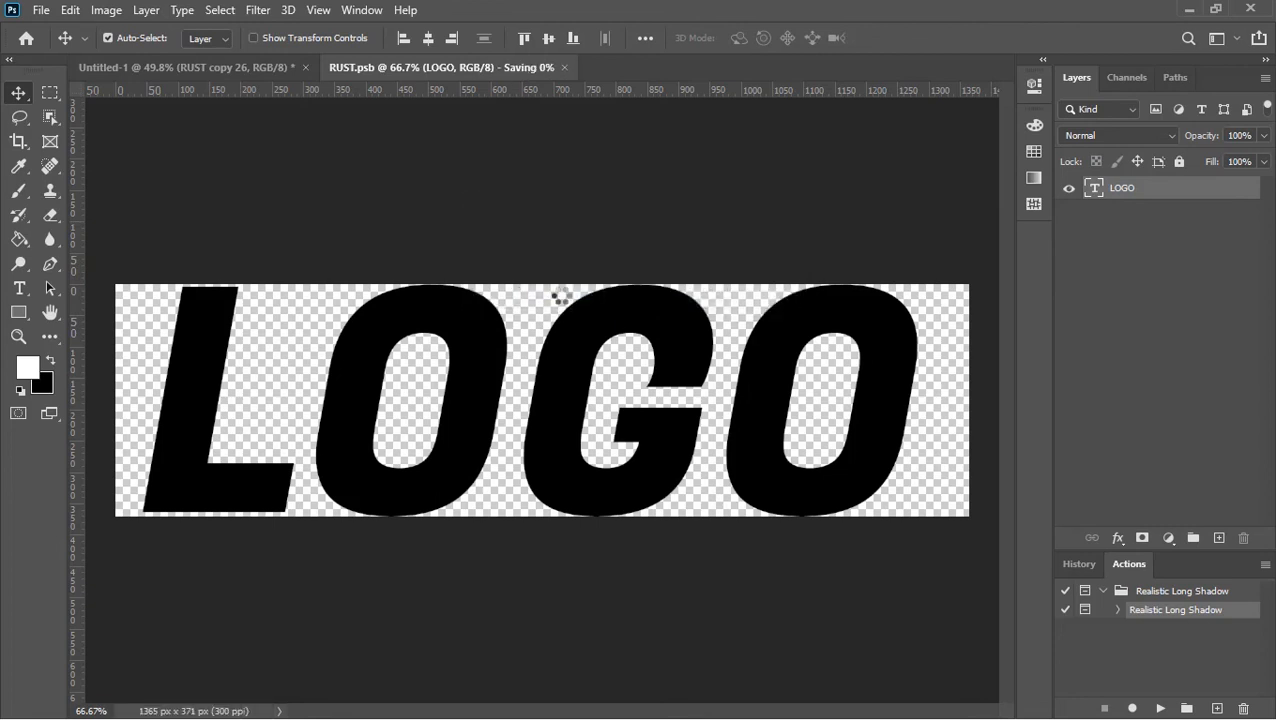